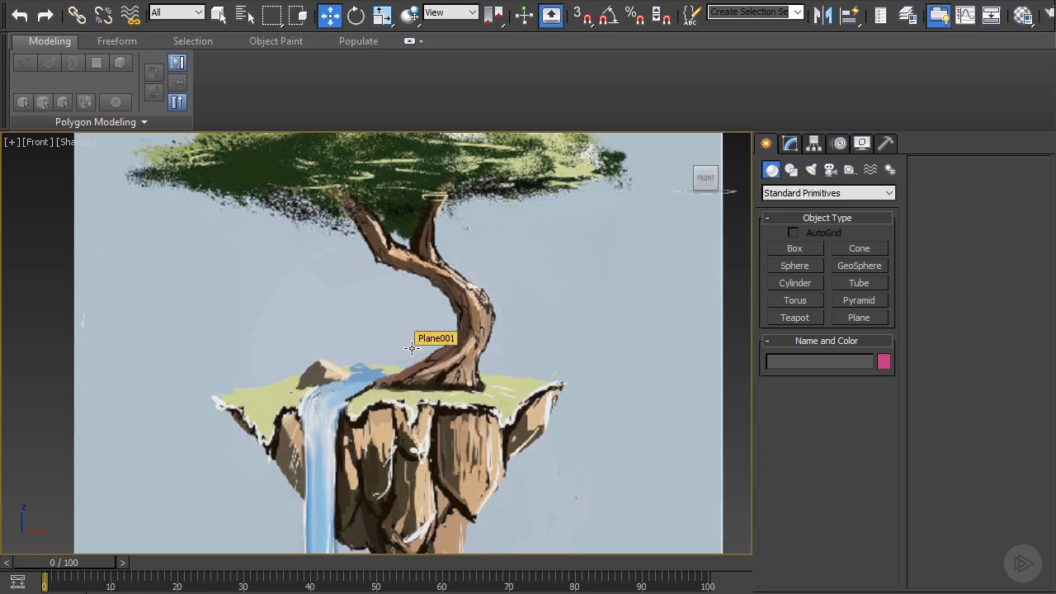
Draw a four-vertex Bezier line in the front view, following the tree trunk from the foliage to its base.
scroll(401, 327, "down", 3)
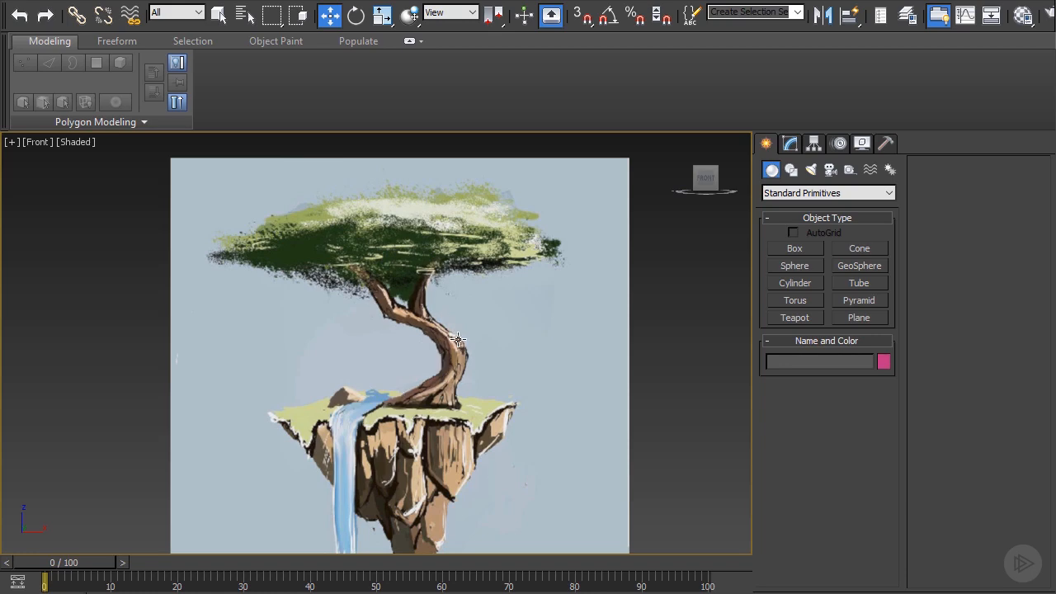
scroll(459, 339, "up", 5)
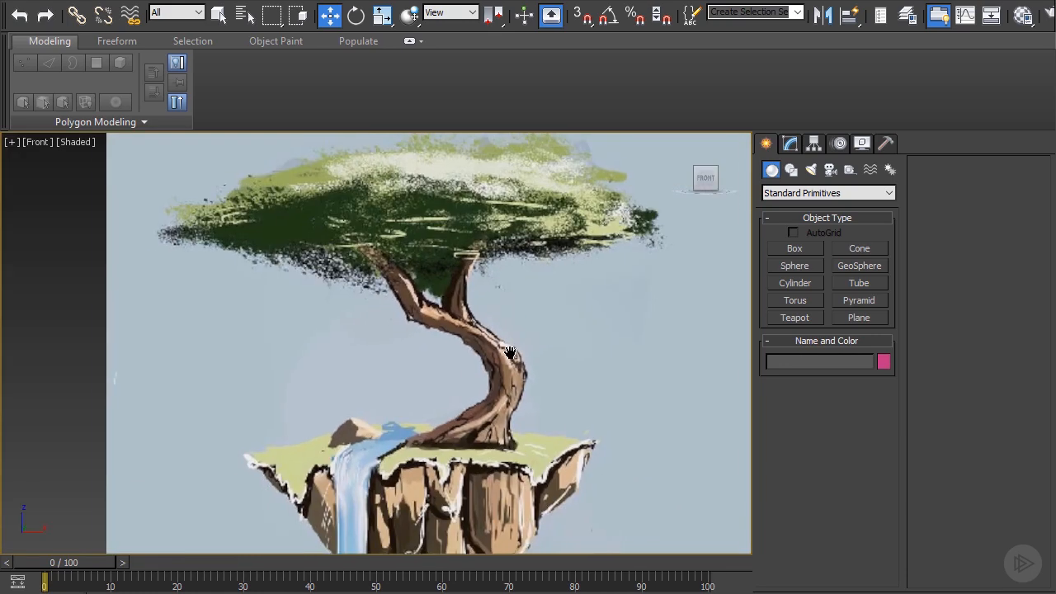
middle_click_drag(510, 354, 497, 359)
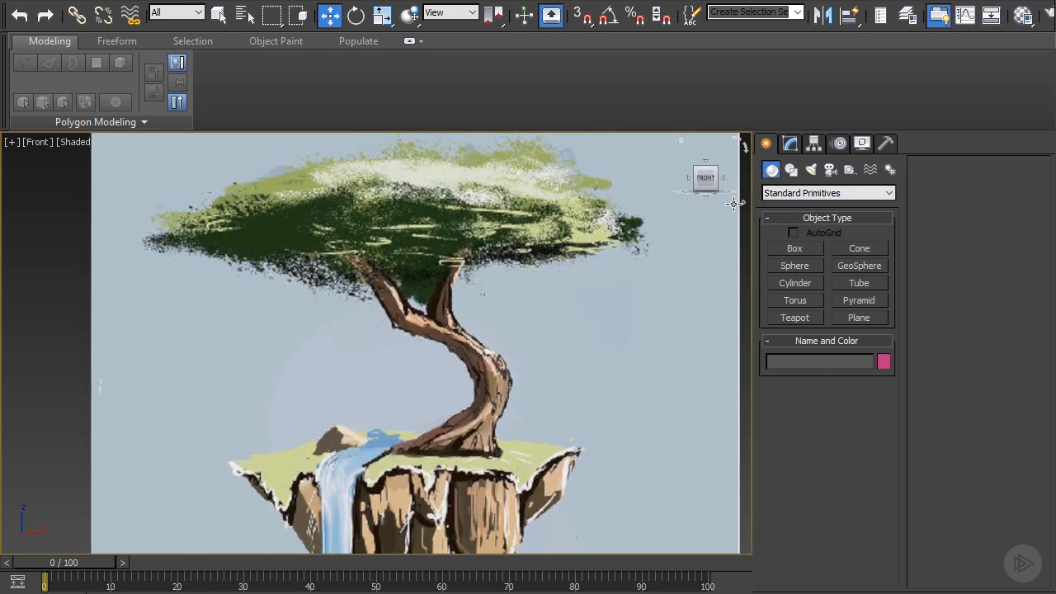
left_click(790, 175)
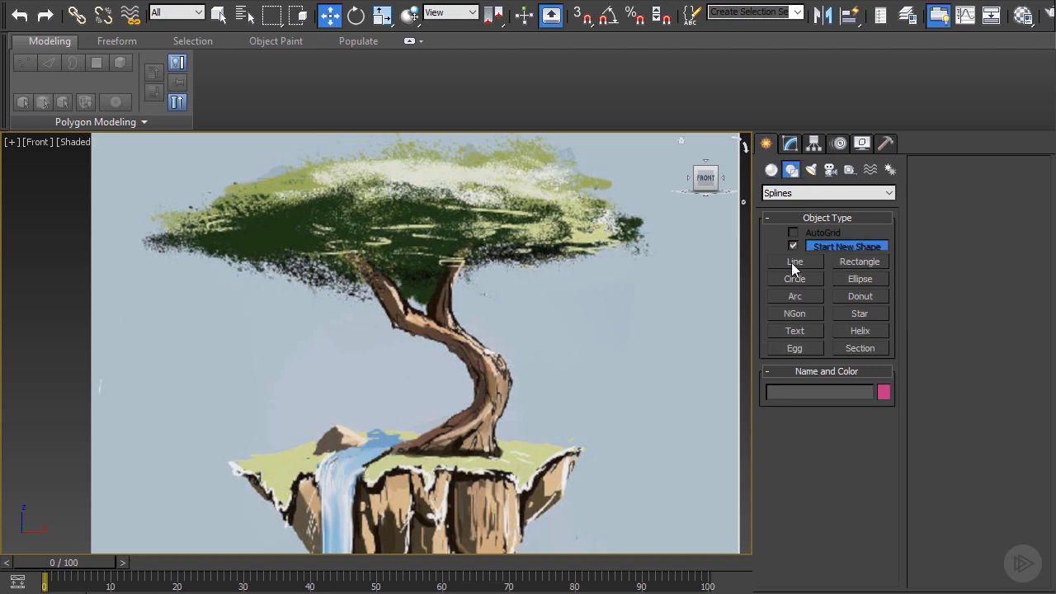
left_click(792, 263)
scroll(558, 272, "up", 2)
scroll(366, 376, "down", 3)
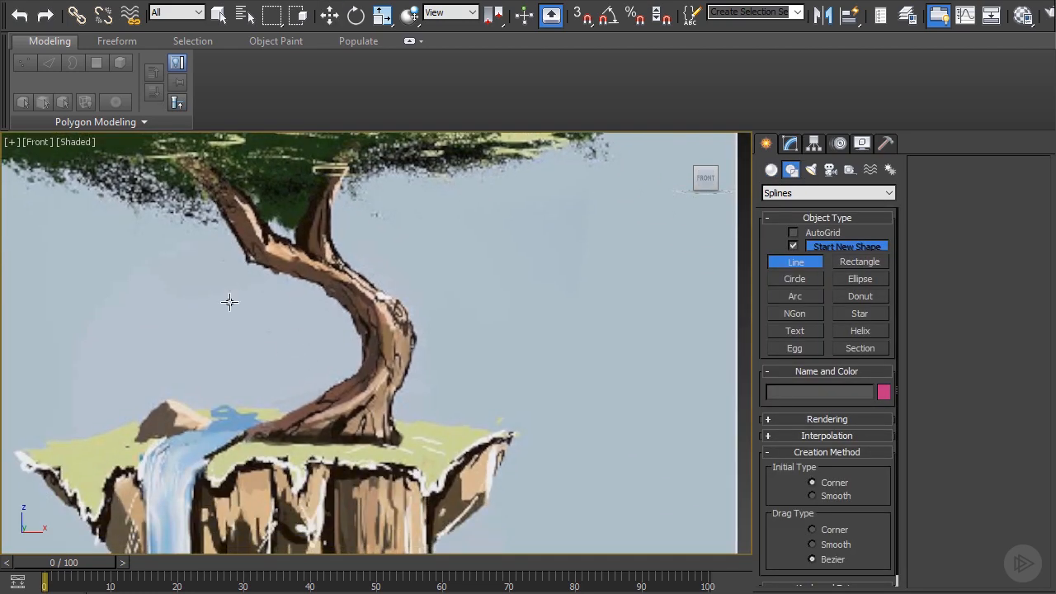
scroll(290, 311, "up", 2)
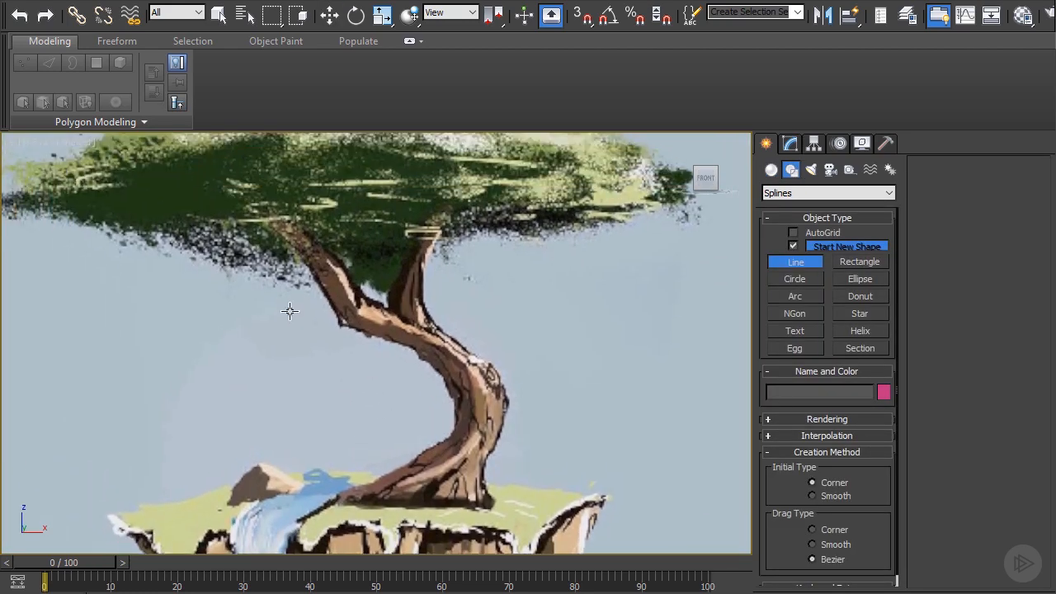
left_click(240, 189)
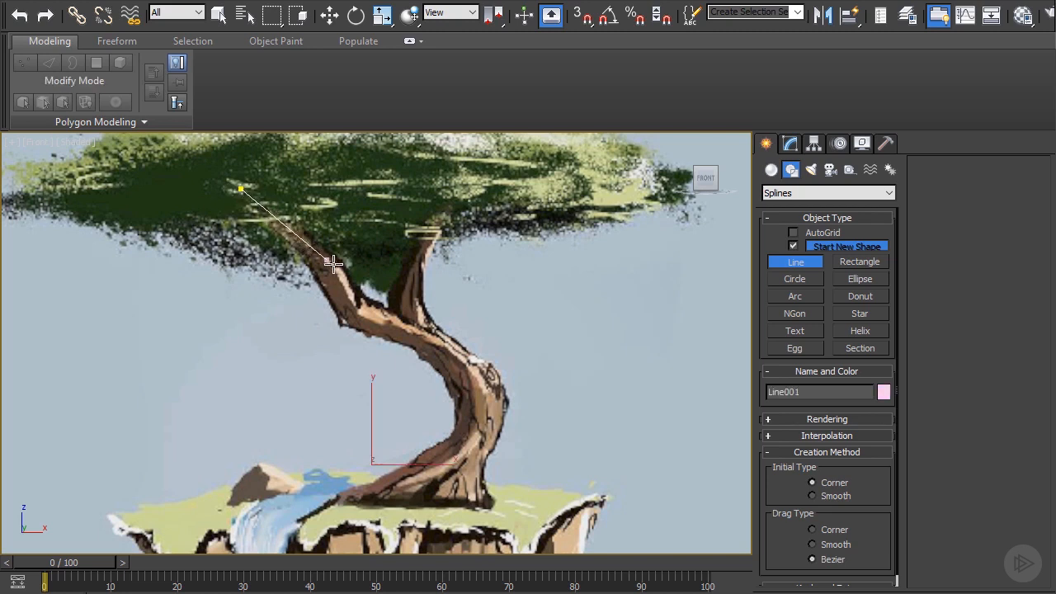
left_click_drag(344, 311, 354, 352)
left_click_drag(448, 354, 426, 343)
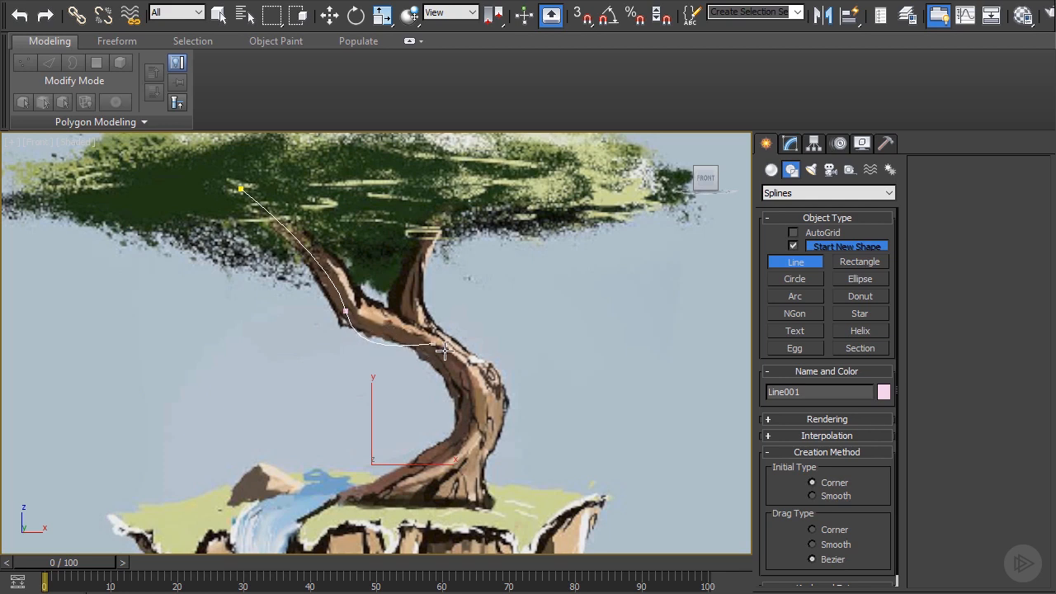
left_click(458, 368)
left_click_drag(415, 505, 342, 546)
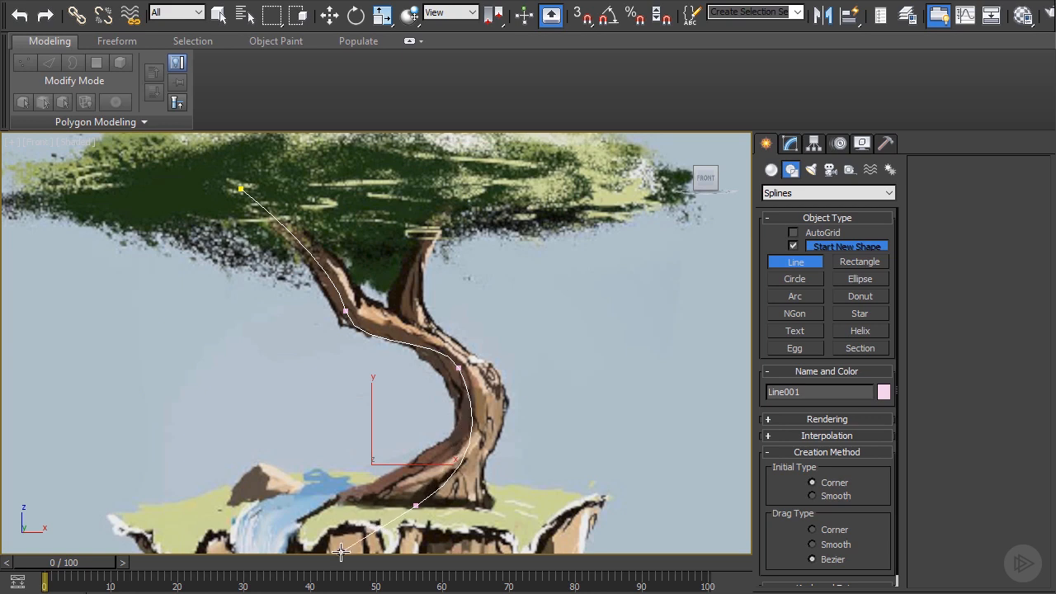
right_click(385, 491)
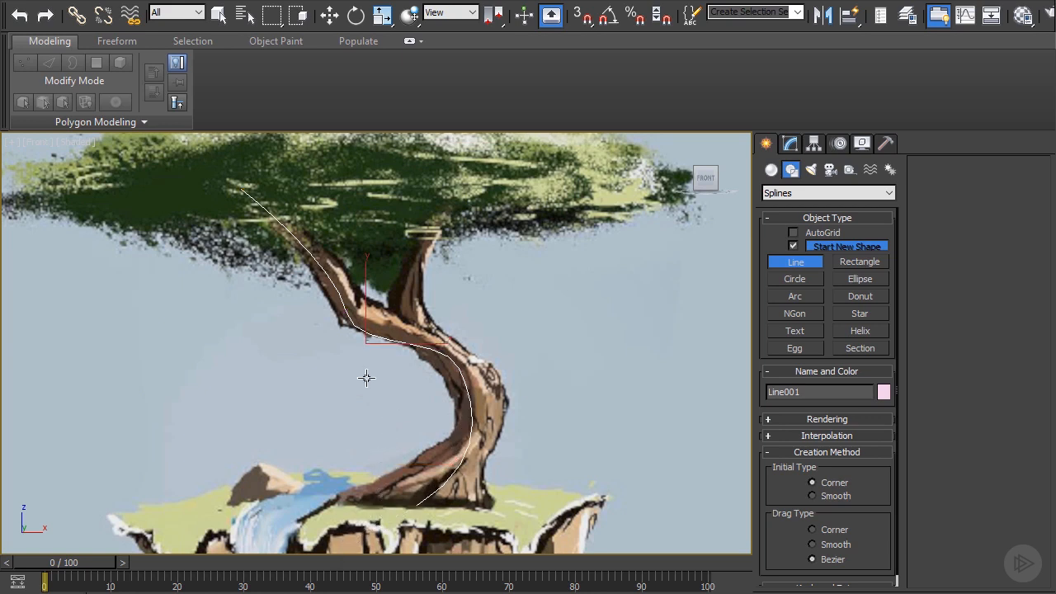
Rotate the tangent handles of the line's second vertex so the curve follows the upper bend of the trunk.
left_click(790, 145)
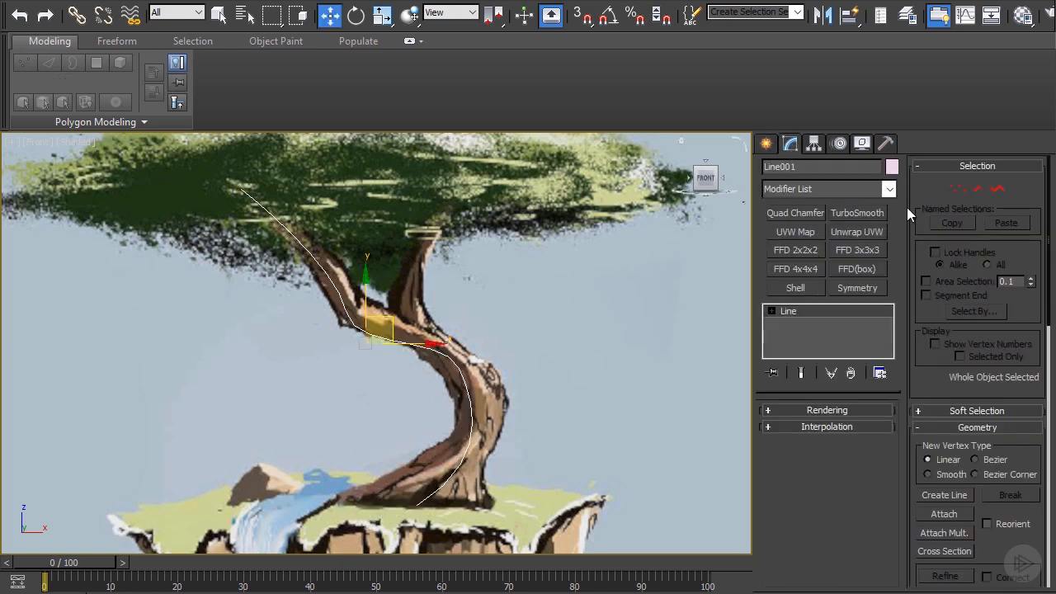
left_click(963, 193)
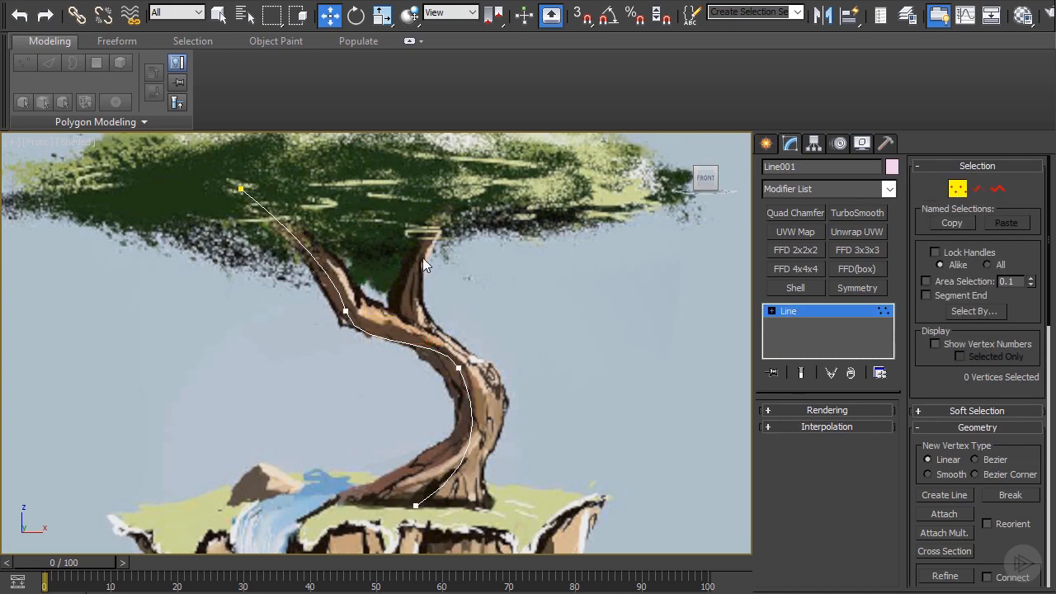
left_click(348, 311)
scroll(355, 321, "up", 4)
key("e")
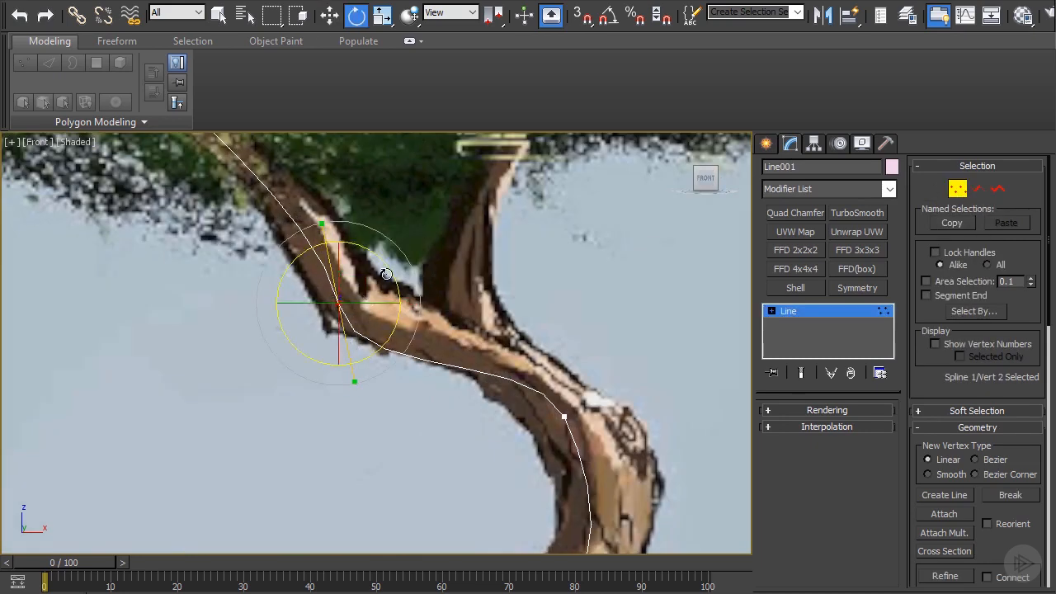
mouse_move(387, 270)
left_mouse_down()
mouse_move(383, 255)
mouse_move(386, 276)
left_mouse_up()
key("w")
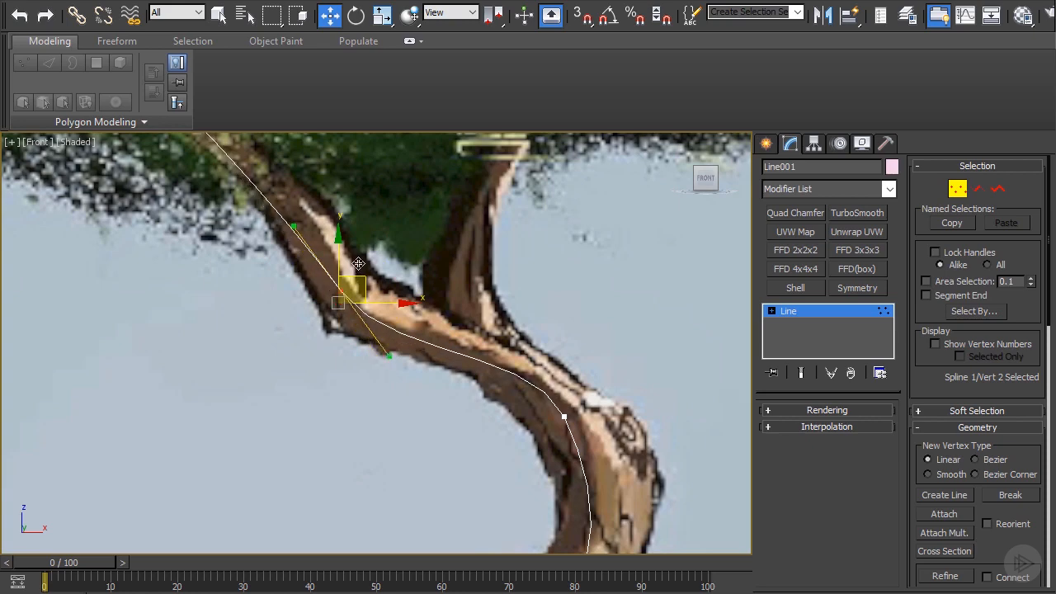
Adjust the line's third vertex at the trunk's lower bend, and select the end vertex at the base.
scroll(387, 280, "down", 3)
left_click(508, 328)
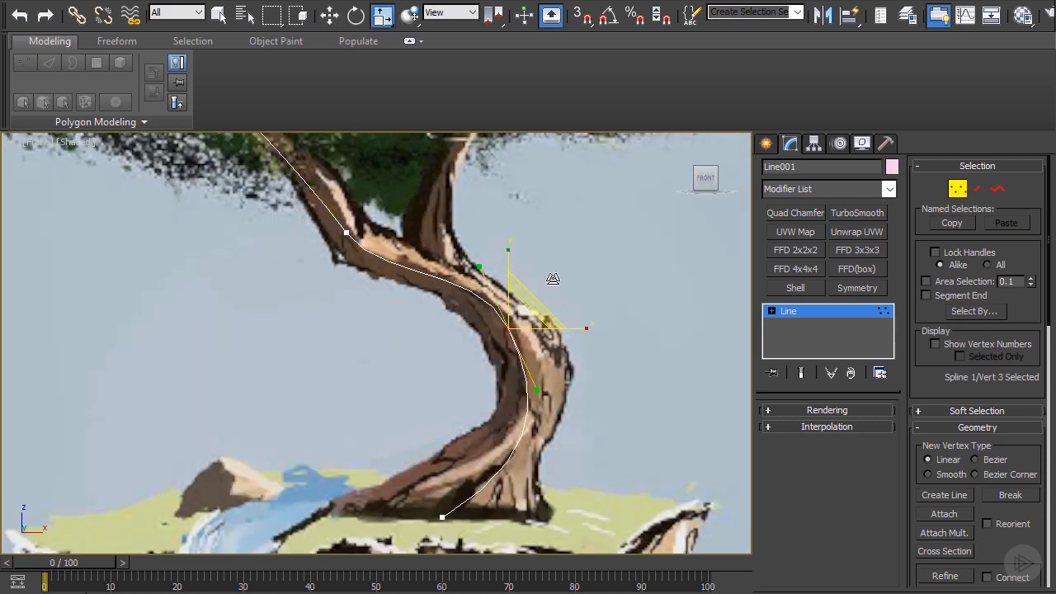
left_click(442, 518)
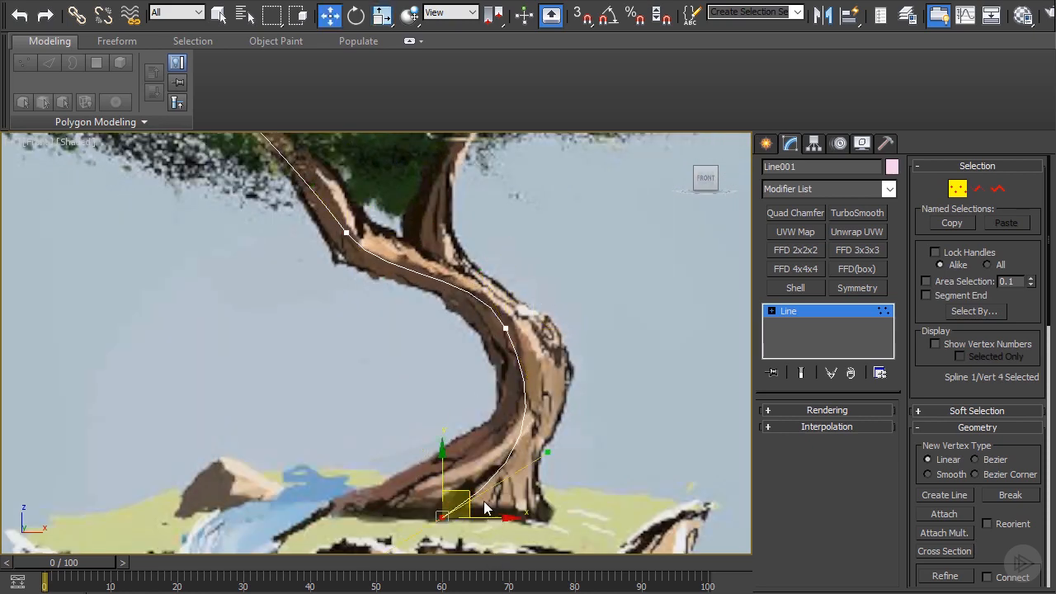
scroll(428, 316, "down", 2)
middle_click_drag(428, 316, 425, 346)
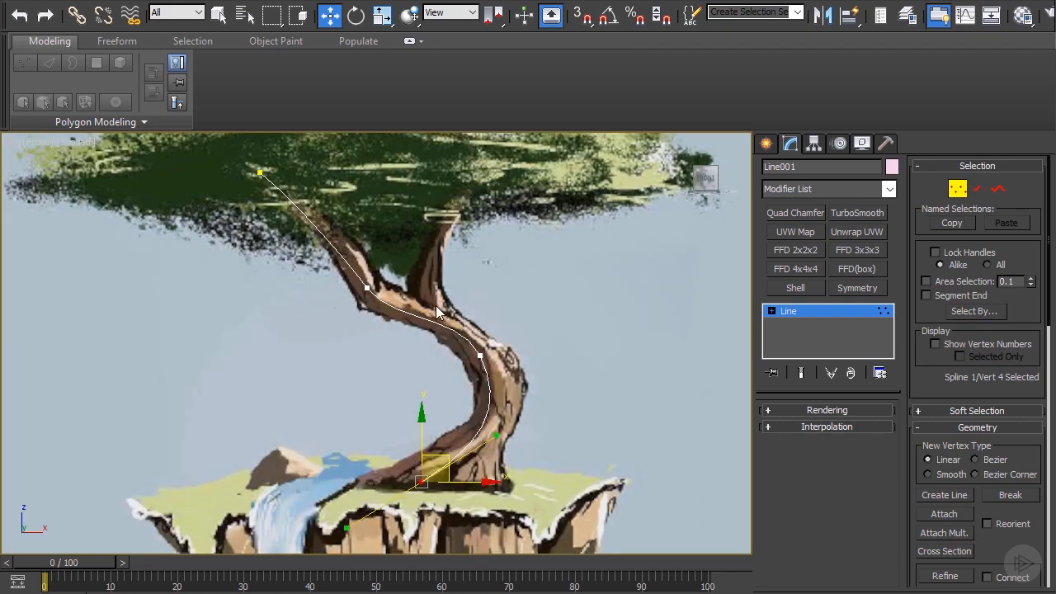
scroll(437, 312, "down", 5)
scroll(435, 304, "up", 5)
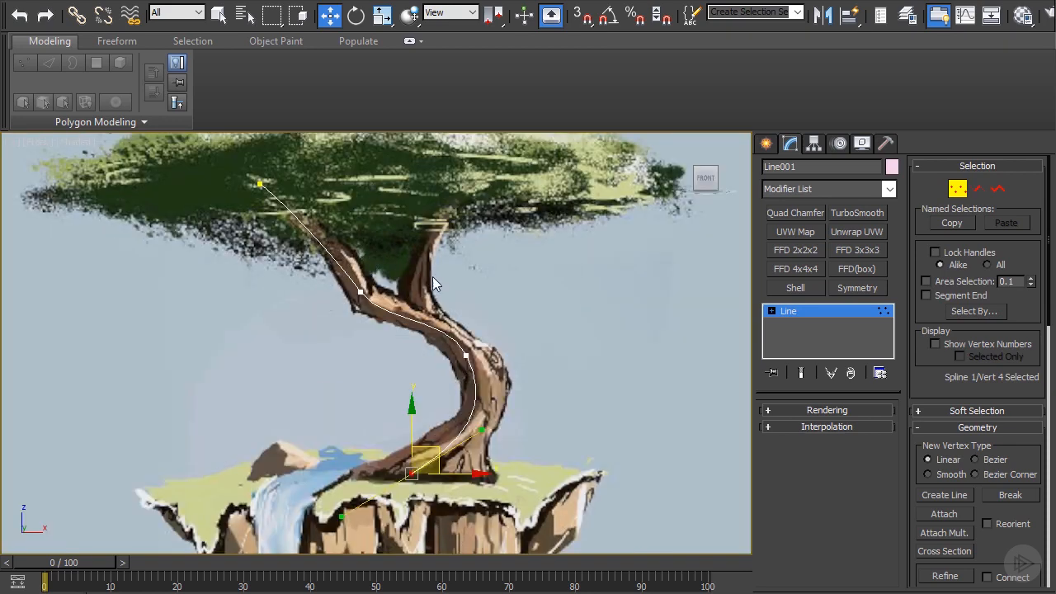
Switch geometry creation to Compound Objects and start Loft on the trunk line.
left_click(766, 144)
left_click(790, 195)
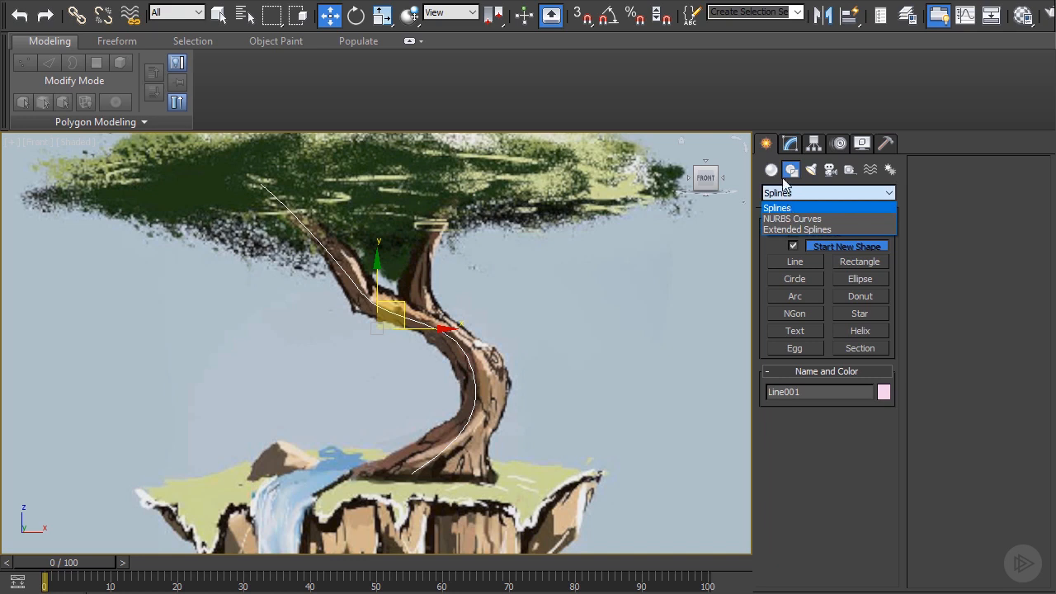
left_click(773, 170)
left_click(772, 169)
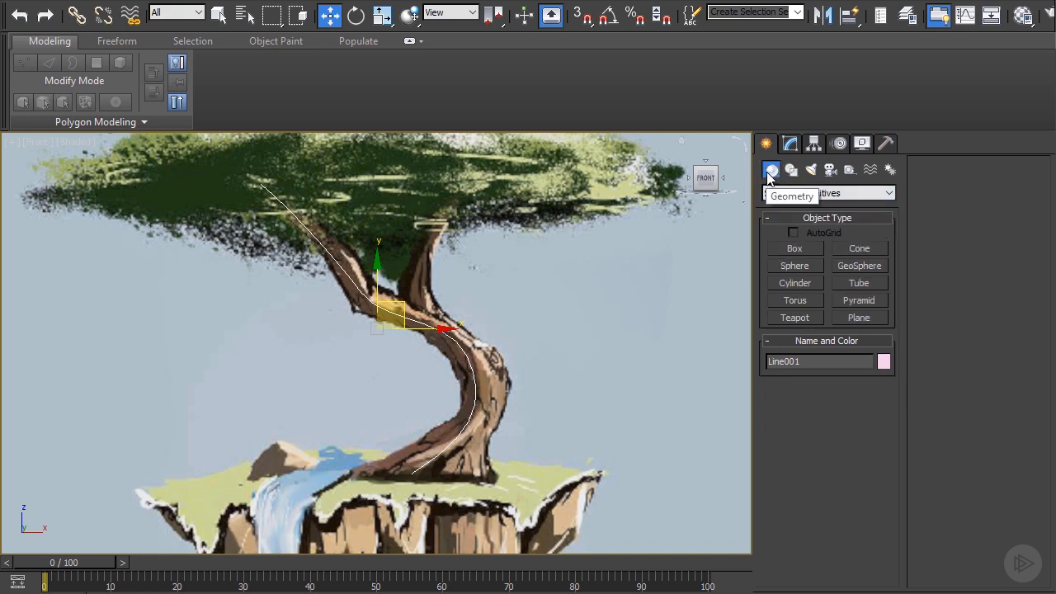
left_click(785, 195)
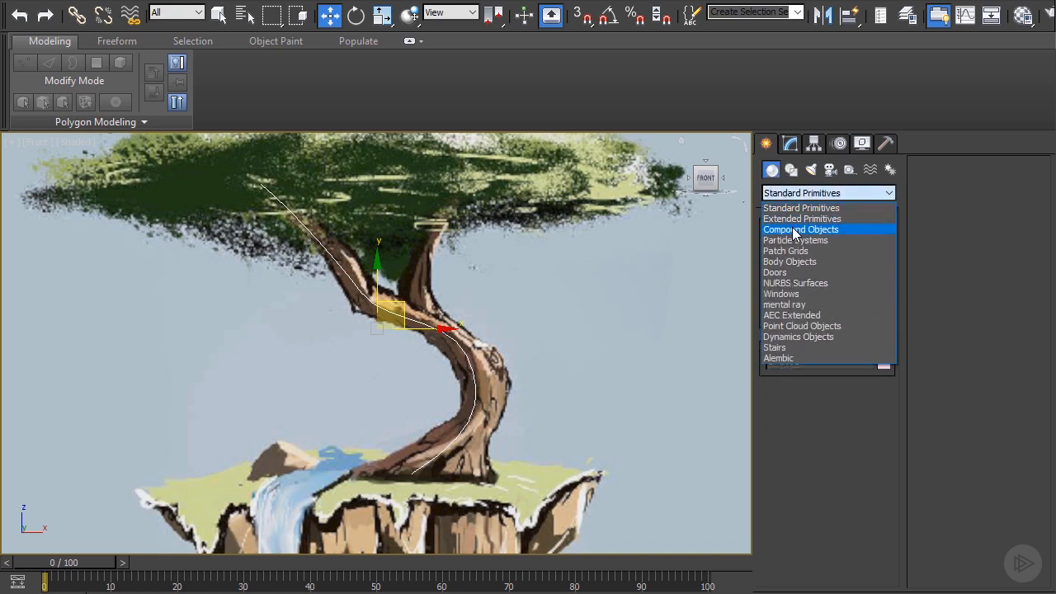
left_click(795, 230)
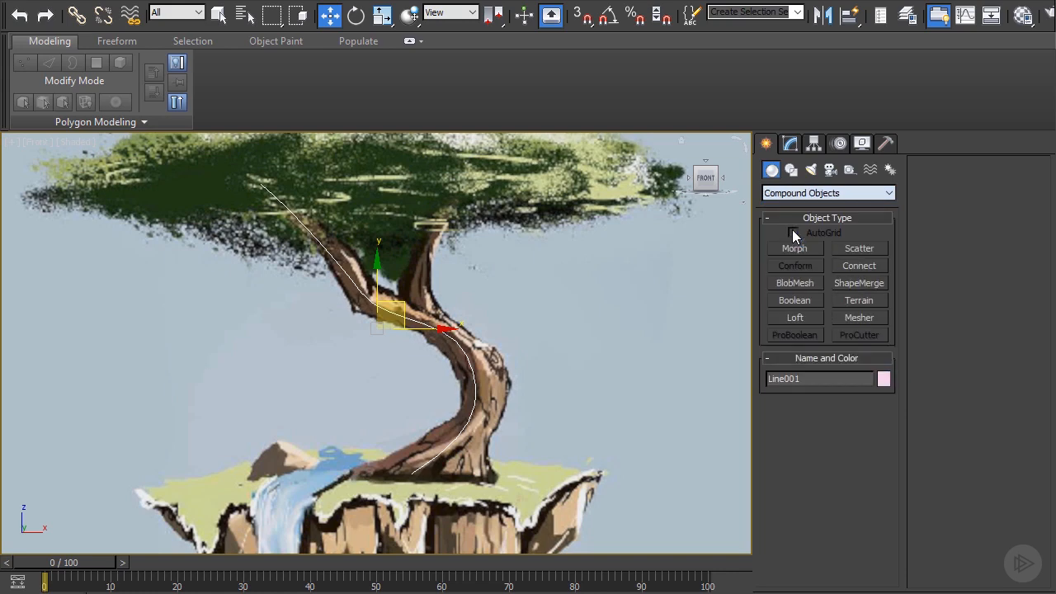
left_click(808, 322)
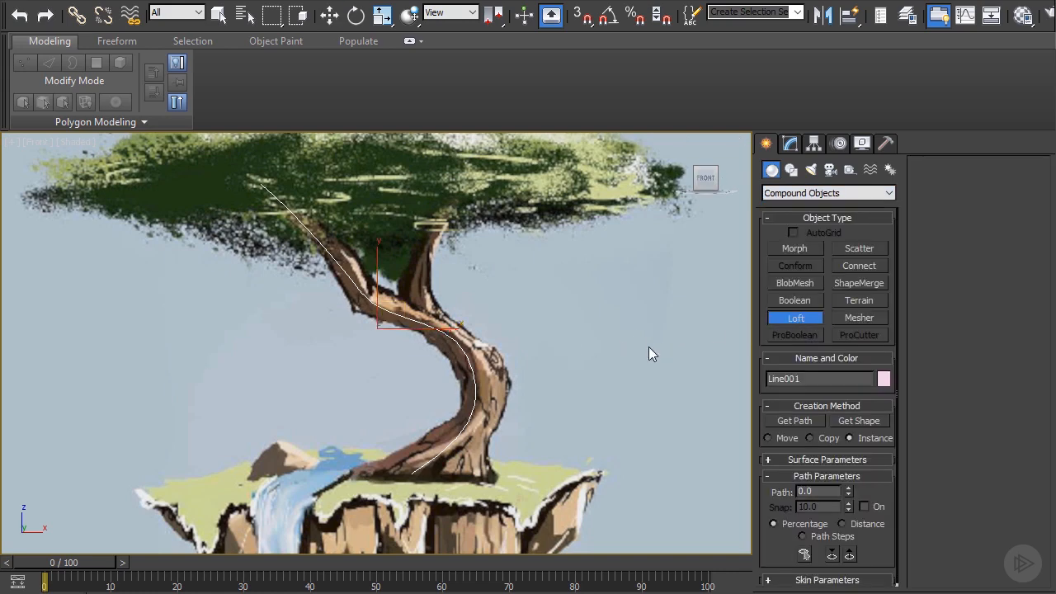
Draw a circle spline with a radius of about 75 near the base of the trunk line.
scroll(649, 346, "down", 3)
middle_click_drag(649, 347, 533, 312)
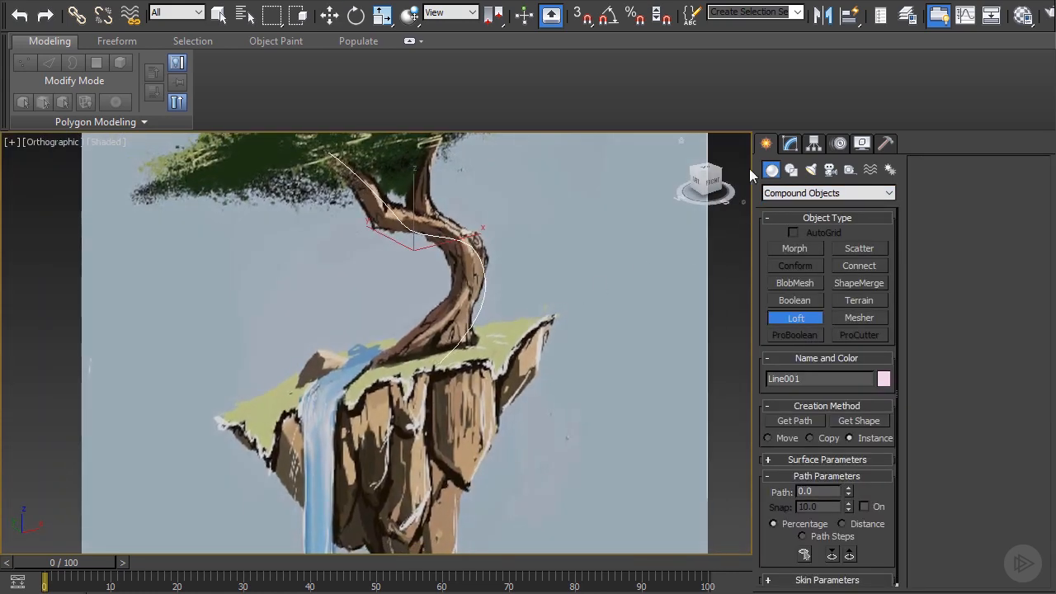
left_click(790, 169)
left_click(794, 279)
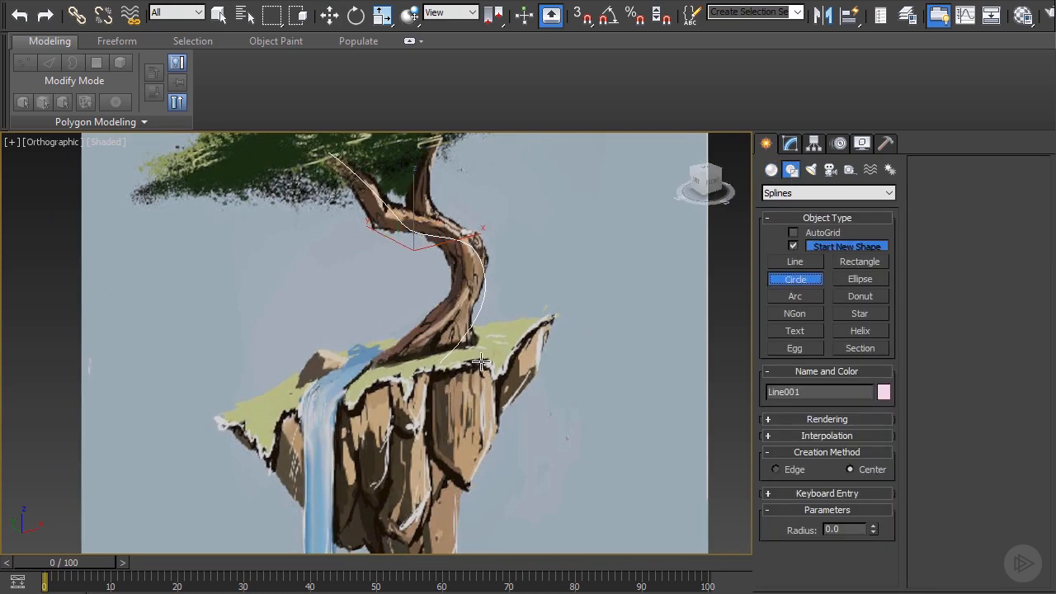
scroll(445, 388, "up", 2)
left_click_drag(443, 353, 484, 379)
key("w")
Move the circle to the lower end of the trunk line, aligning it in both front and depth directions.
scroll(492, 355, "down", 2)
middle_click_drag(492, 355, 439, 323, "alt")
key("f")
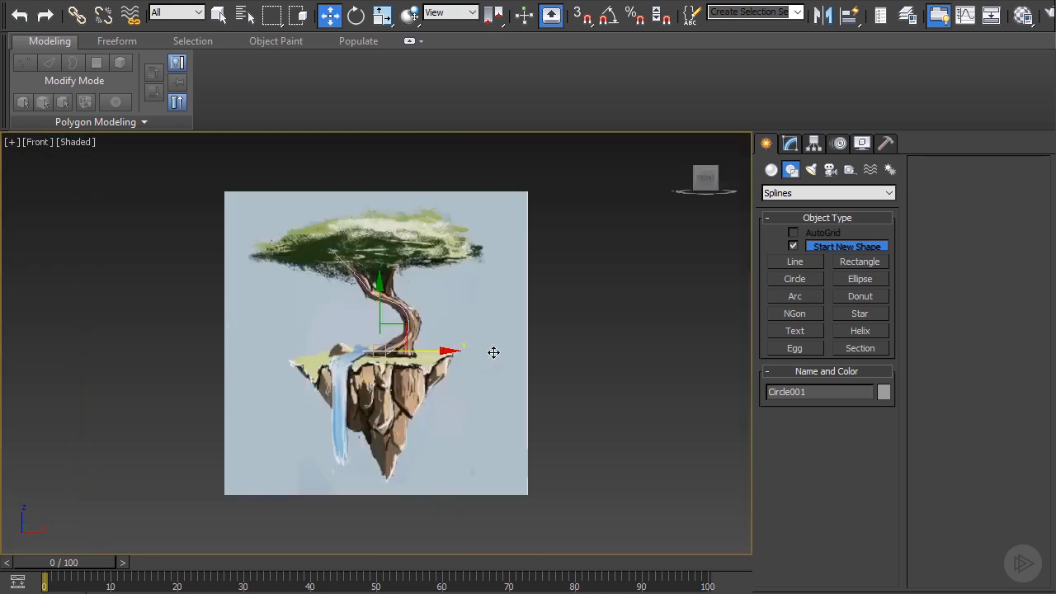
scroll(493, 351, "up", 5)
left_click_drag(472, 337, 530, 364)
middle_click_drag(530, 364, 566, 404, "alt")
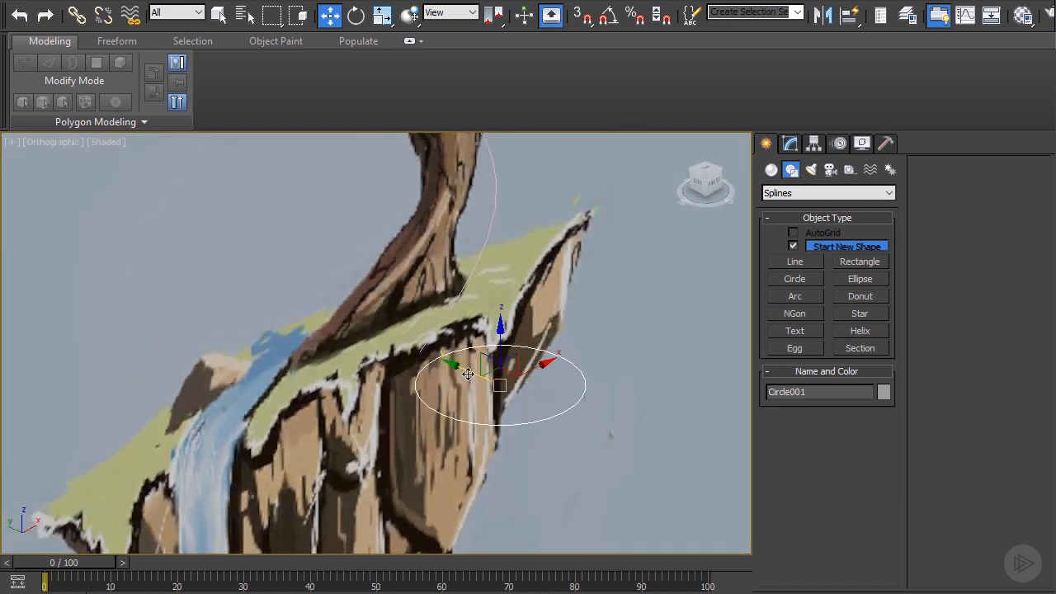
left_click_drag(468, 374, 412, 349)
left_click(790, 144)
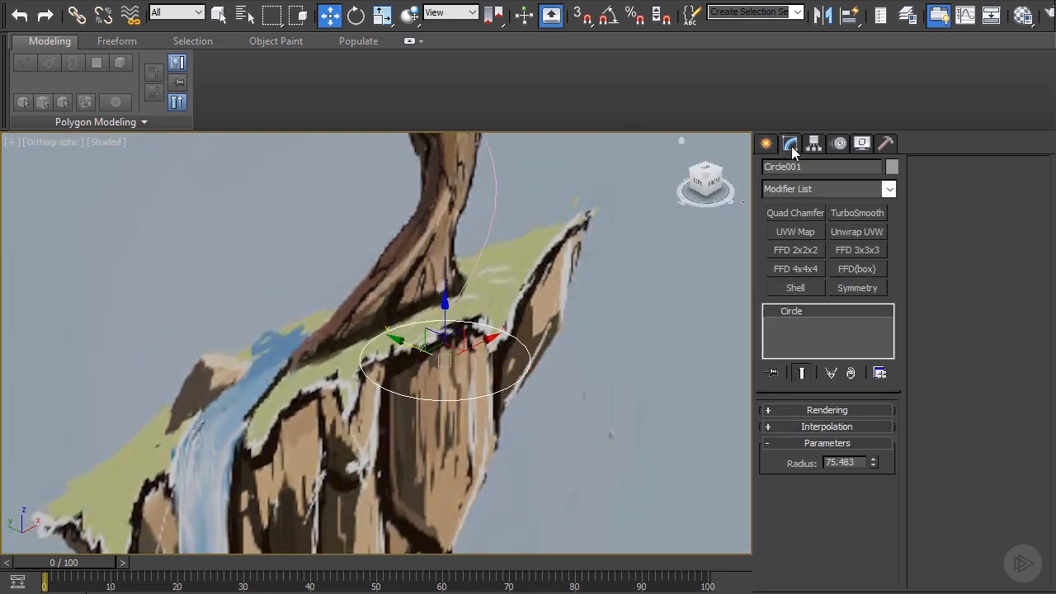
Loft the circle as the shape along the trunk line to create the trunk mesh.
left_click(772, 146)
left_click(772, 169)
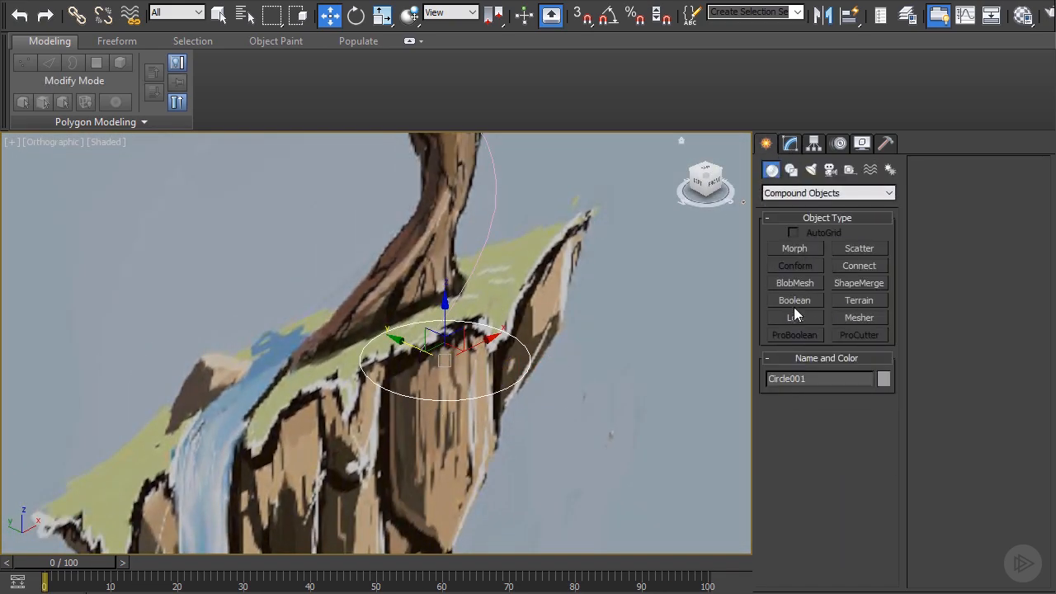
left_click(496, 201)
left_click(790, 144)
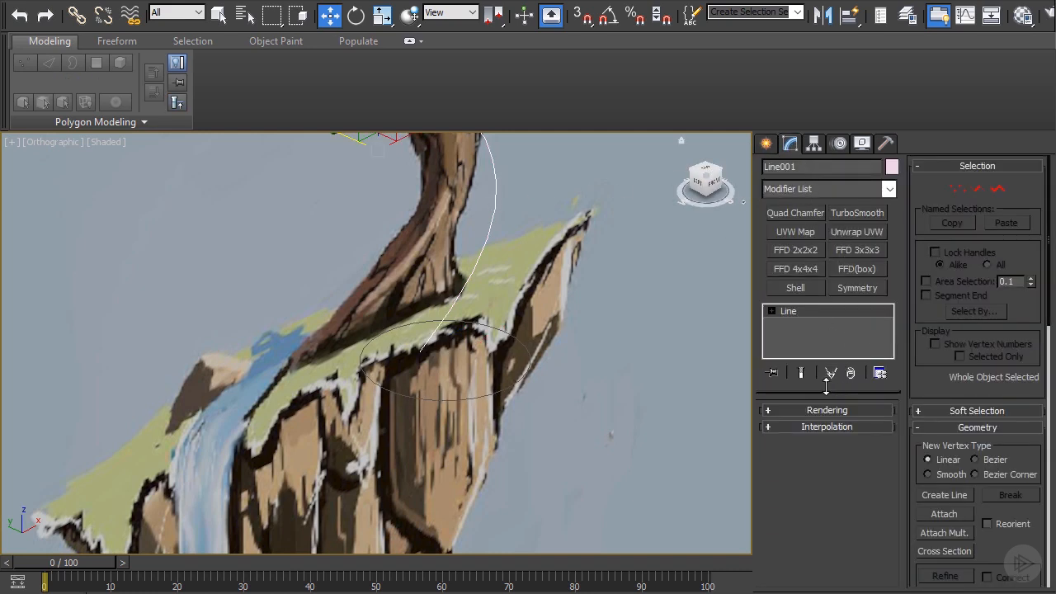
left_click(765, 144)
left_click(799, 319)
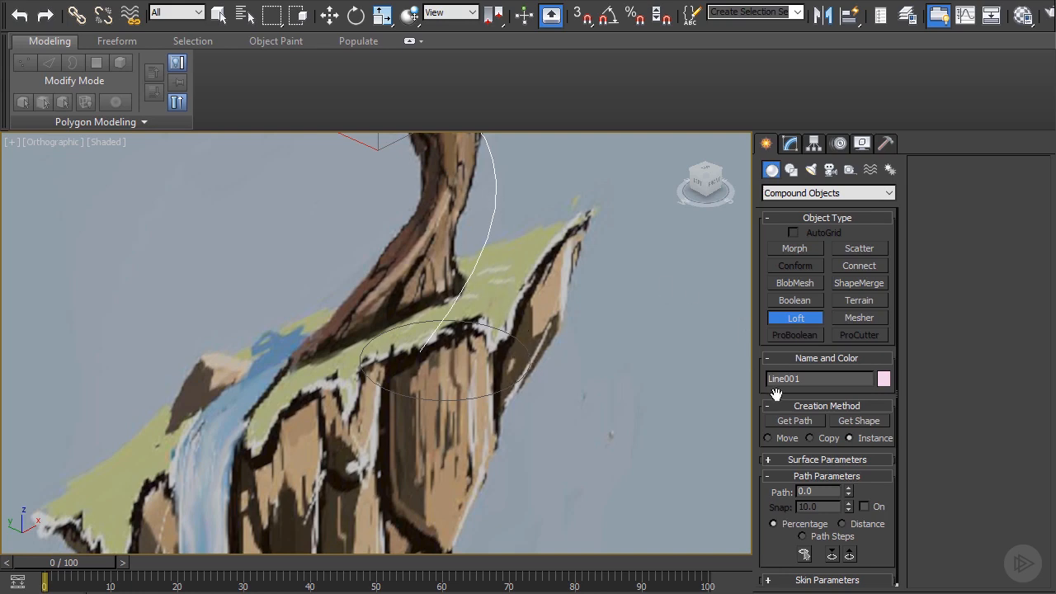
left_click(862, 421)
left_click(523, 348)
scroll(478, 319, "down", 5)
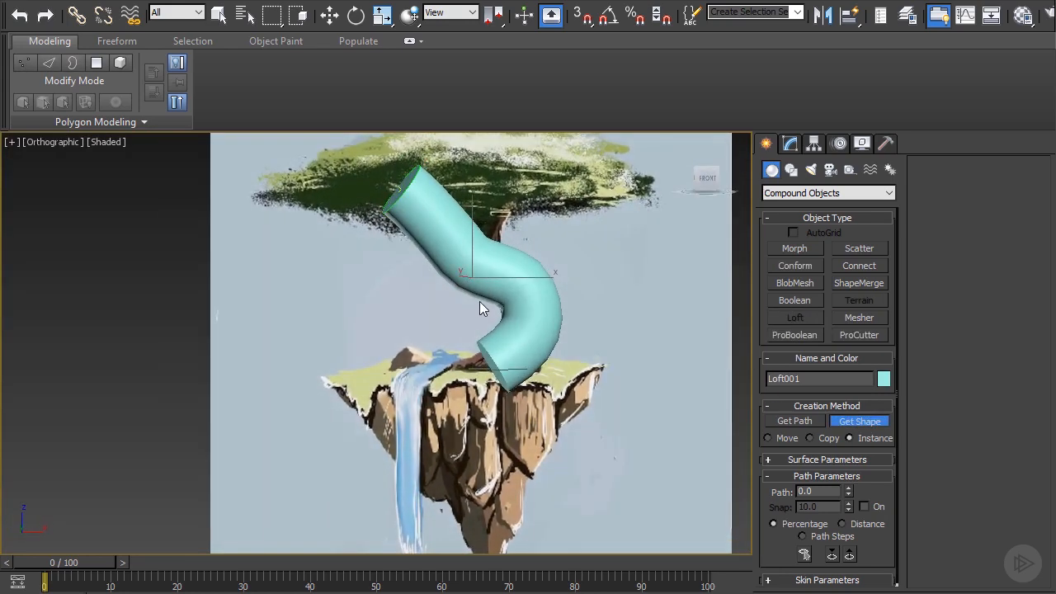
key("w")
Make the lofted trunk see-through so the reference painting shows behind it.
key("z")
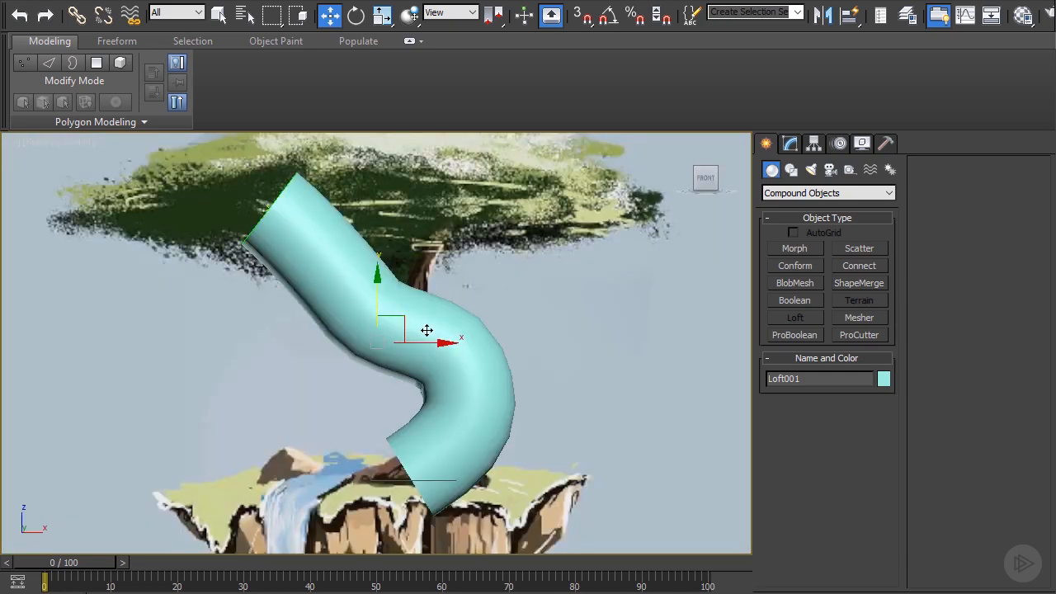
scroll(405, 311, "up", 2)
middle_click_drag(407, 309, 413, 278)
scroll(401, 277, "down", 4)
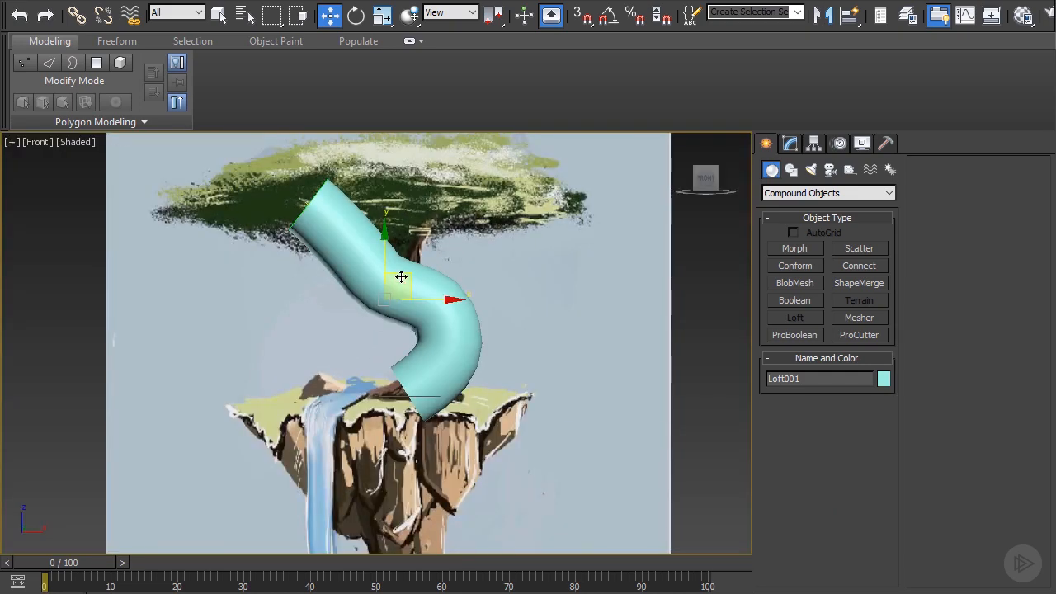
key("alt+x")
scroll(401, 276, "up", 4)
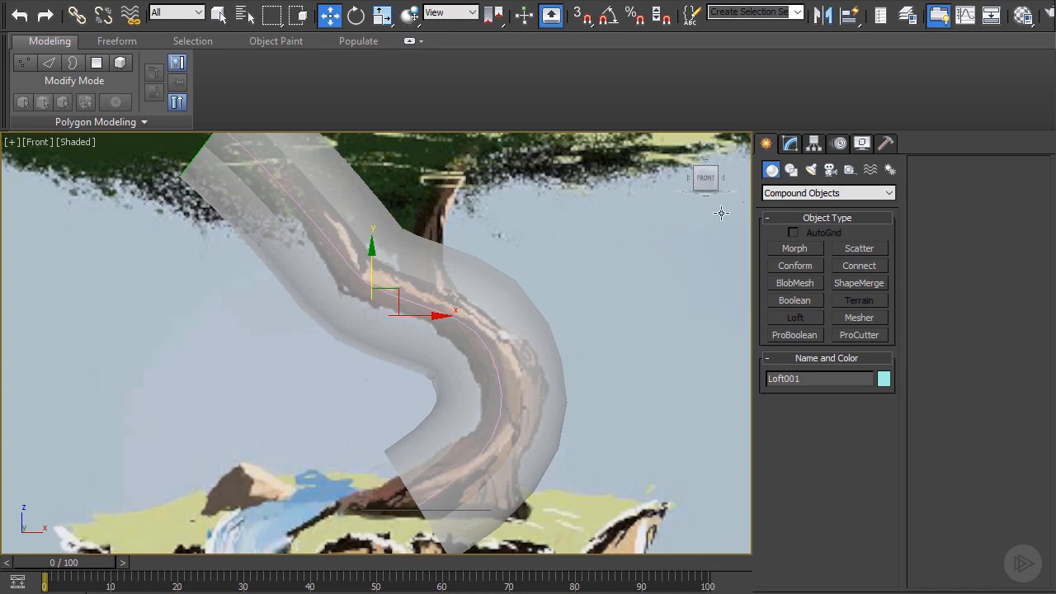
Expand the loft's modifier entry and examine its path sub-object down to the line's vertex level.
left_click(790, 144)
scroll(460, 226, "down", 3)
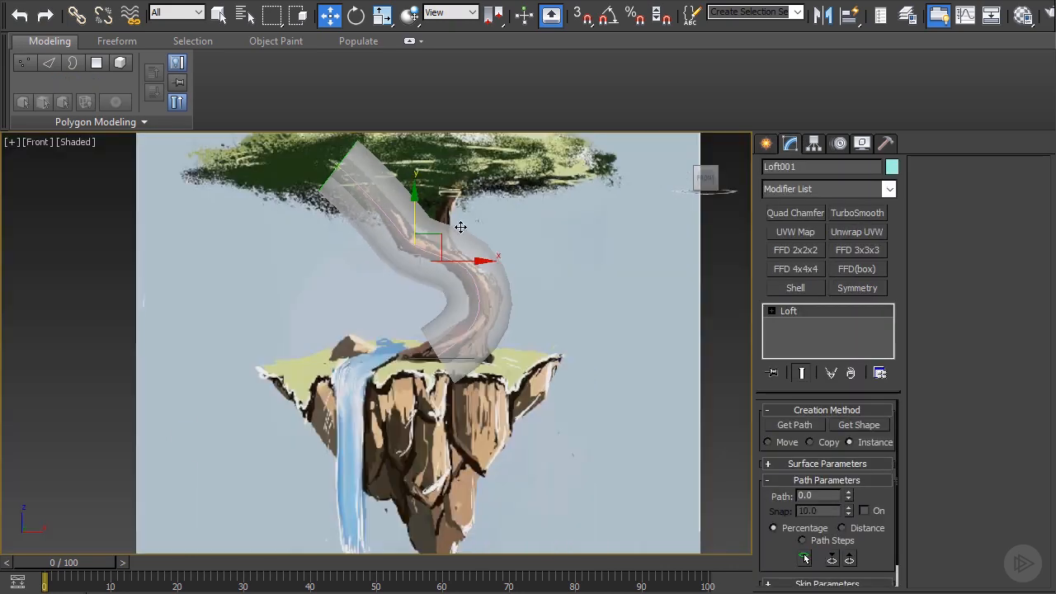
left_click(771, 311)
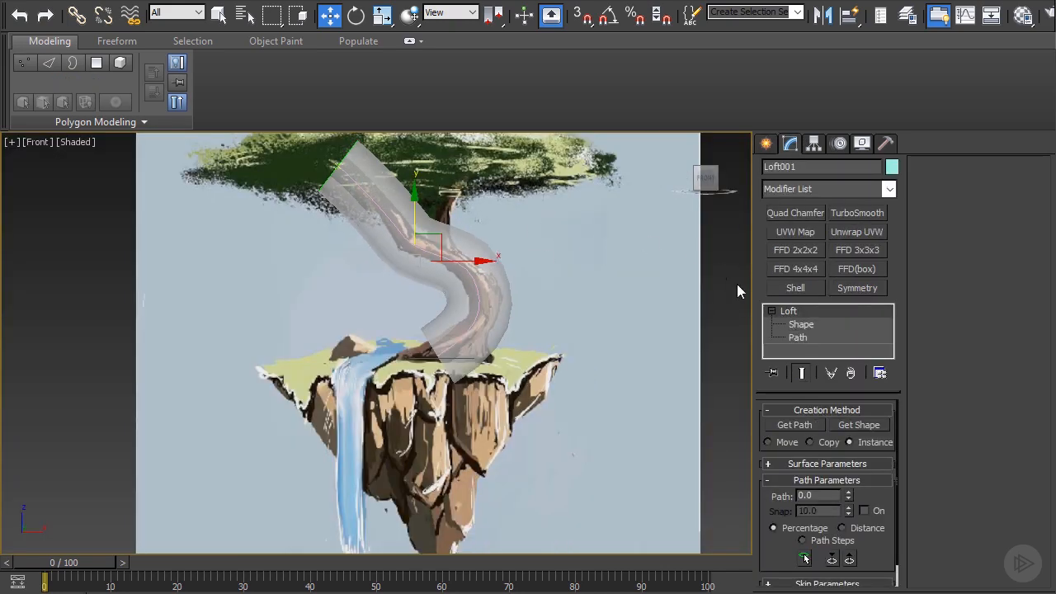
left_click(797, 338)
left_click(772, 350)
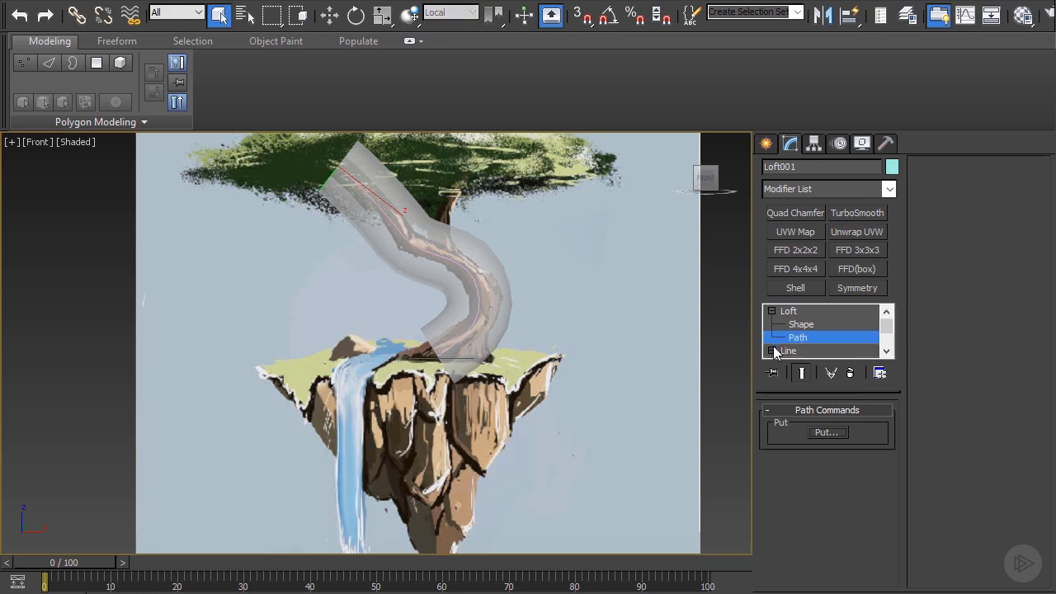
left_click(781, 323)
scroll(781, 323, "down", 1)
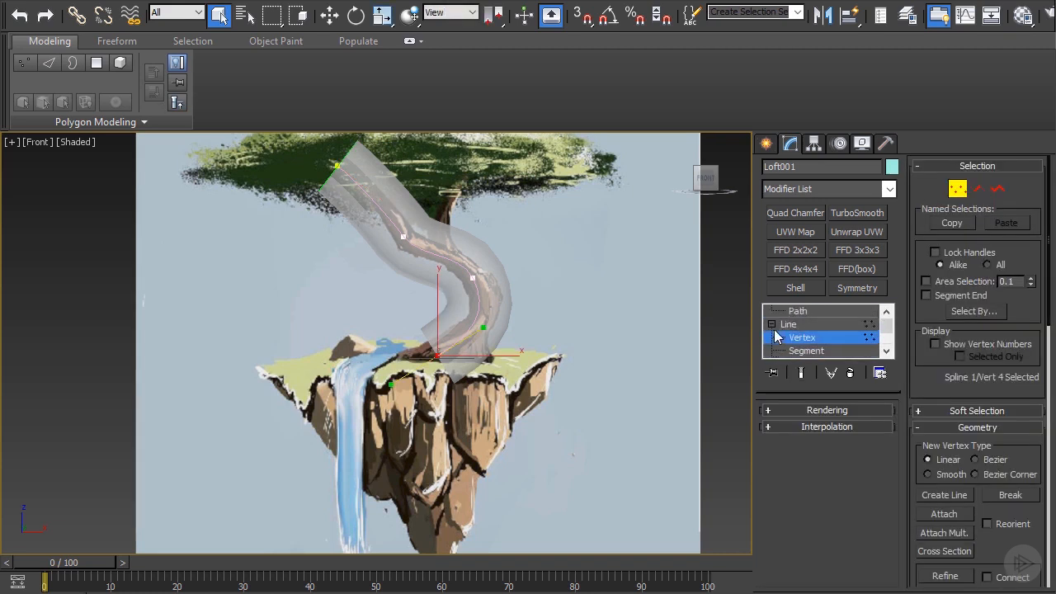
scroll(778, 335, "up", 2)
left_click(772, 351)
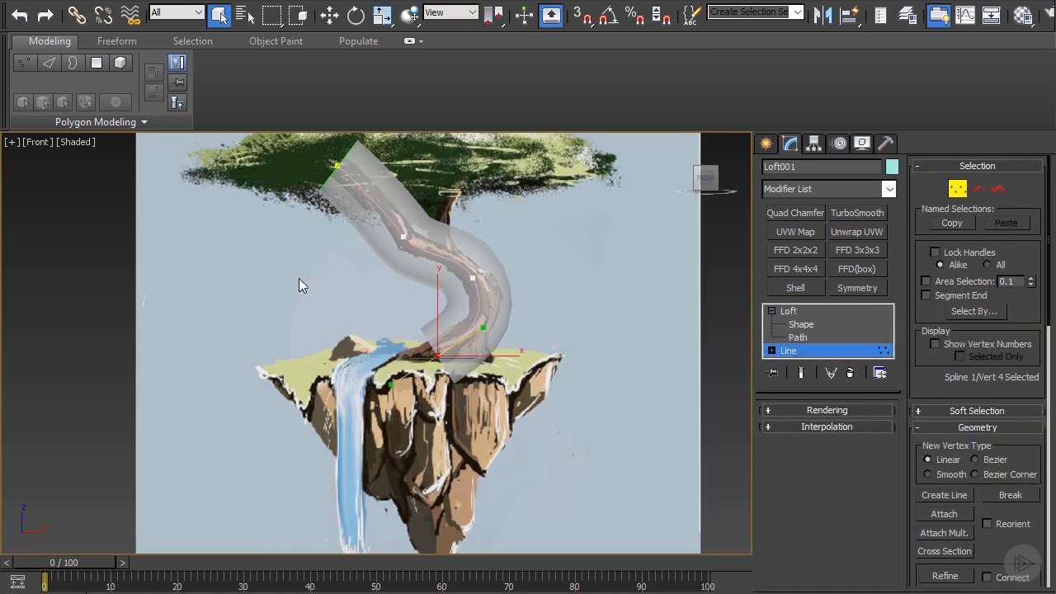
left_click(796, 337)
left_click(792, 333)
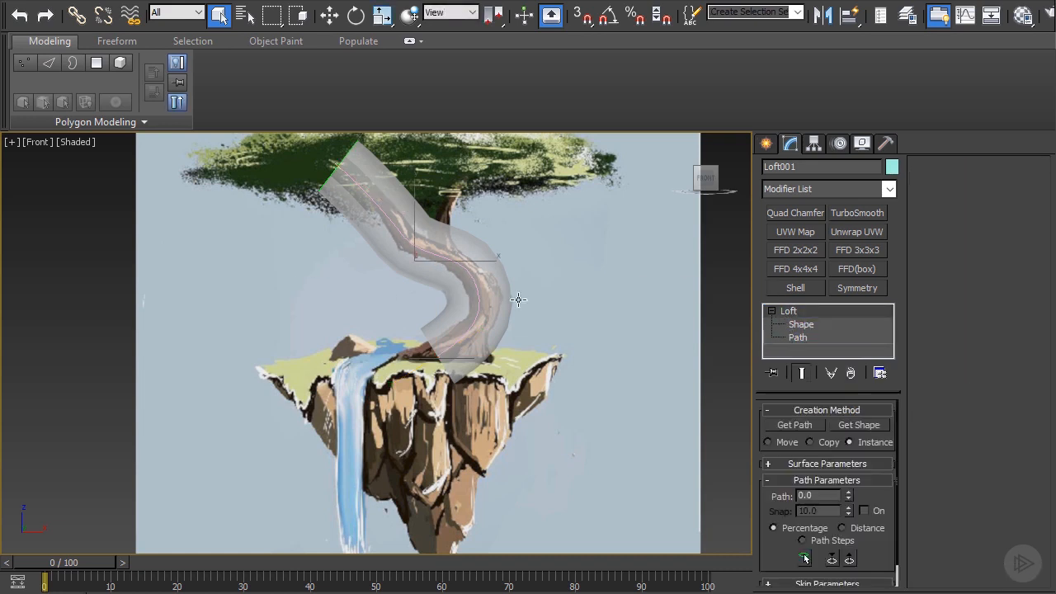
Enter vertex level on the loft's path line and rotate its top vertex so the upper trunk points more steeply.
left_click(792, 338)
left_click(772, 351)
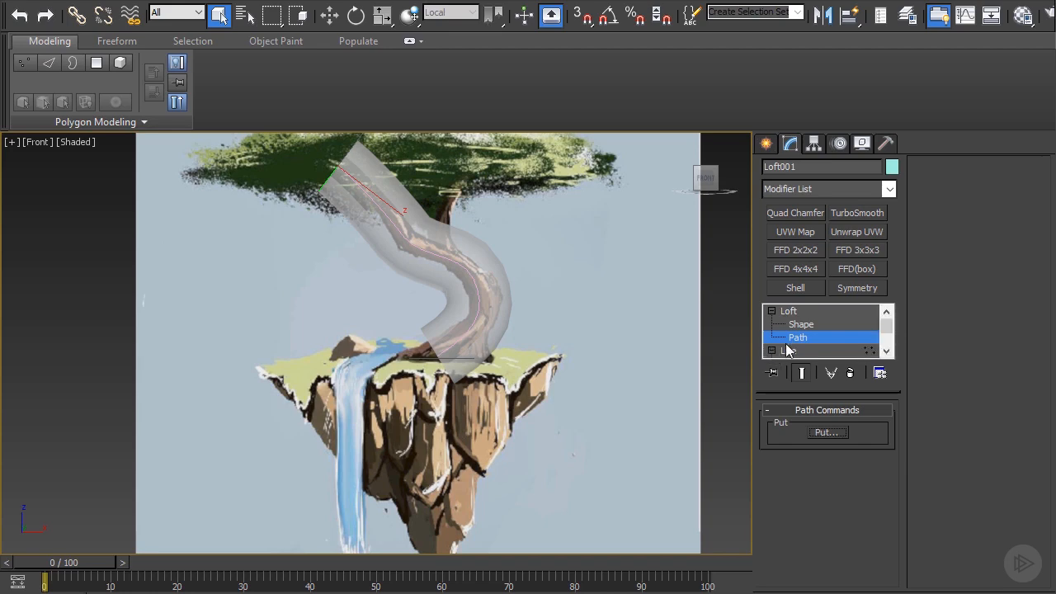
left_click(810, 330)
scroll(327, 166, "up", 2)
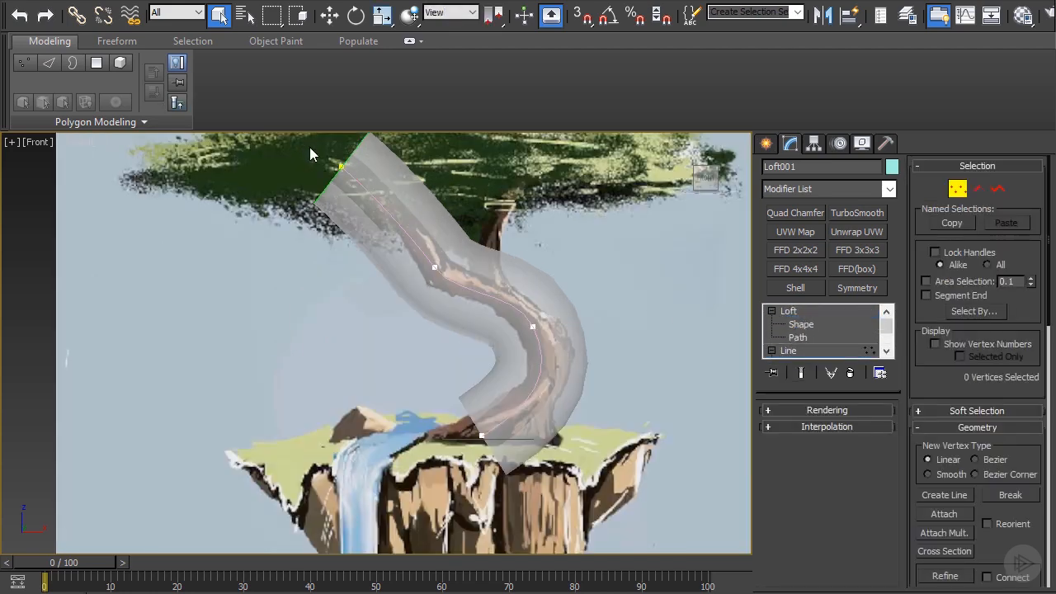
left_click_drag(310, 149, 362, 182)
middle_click_drag(363, 182, 370, 240)
key("w")
key("e")
key("r")
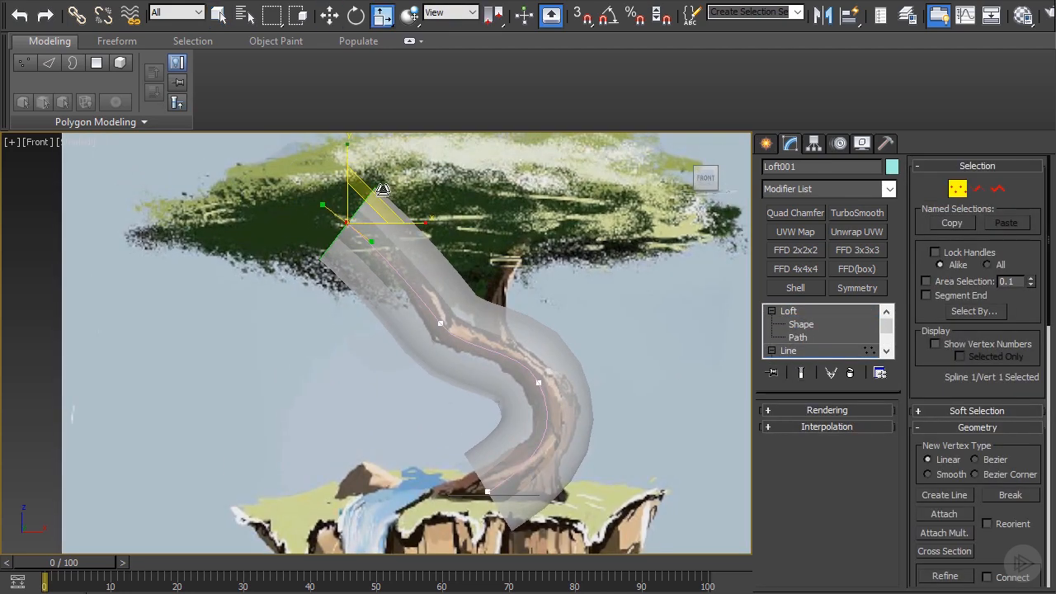
key("e")
left_click_drag(382, 189, 354, 184)
key("w")
Check the trunk from another angle and rotate the path's top vertex slightly back toward horizontal in the front view.
middle_click_drag(430, 216, 540, 214, "alt")
key("f")
key("r")
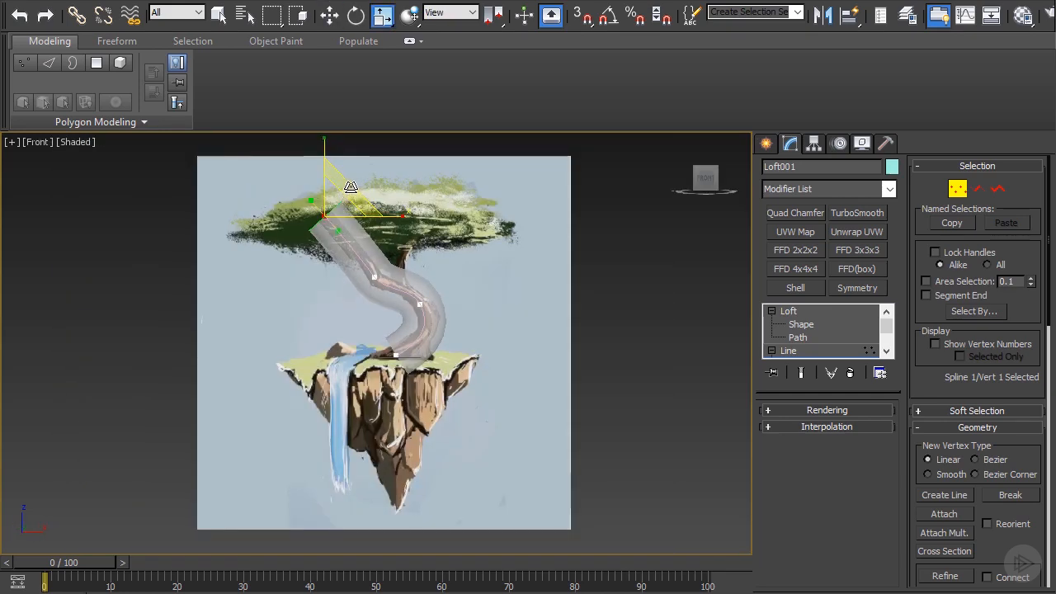
scroll(382, 308, "up", 4)
scroll(375, 289, "up", 2)
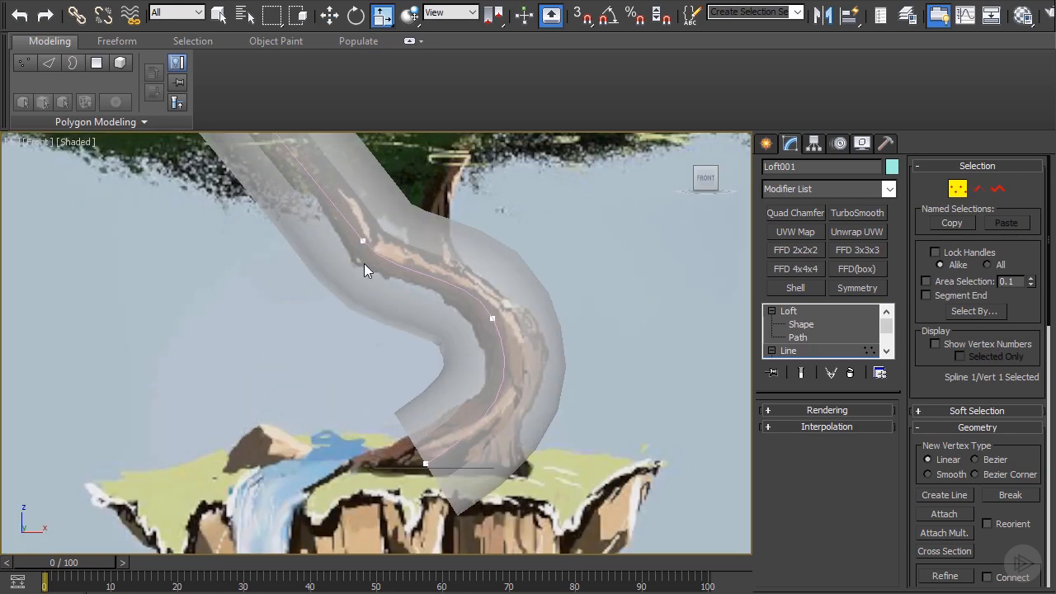
scroll(355, 284, "down", 2)
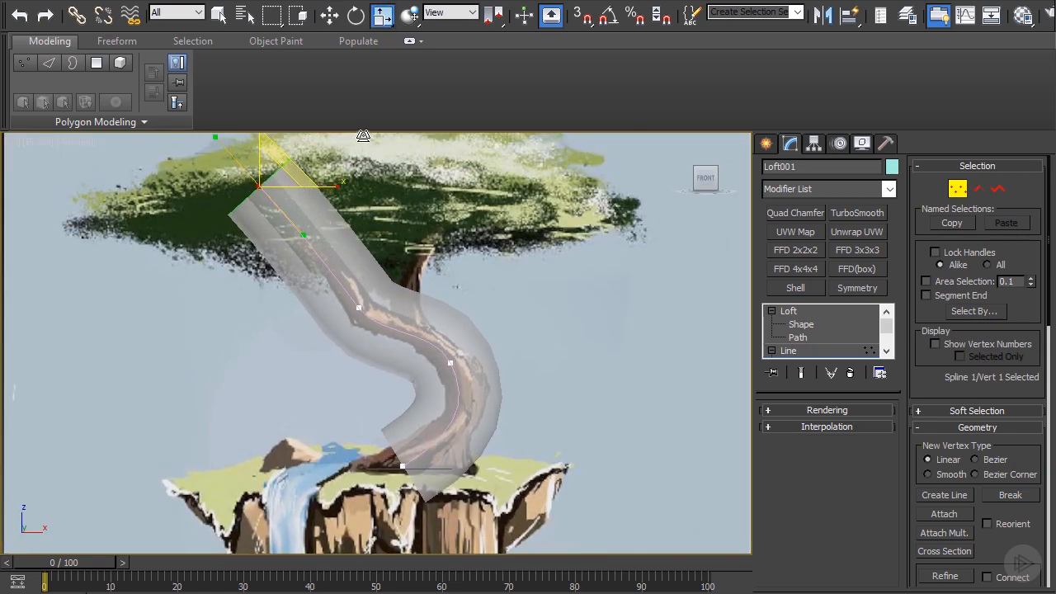
key("e")
left_click_drag(322, 163, 313, 147)
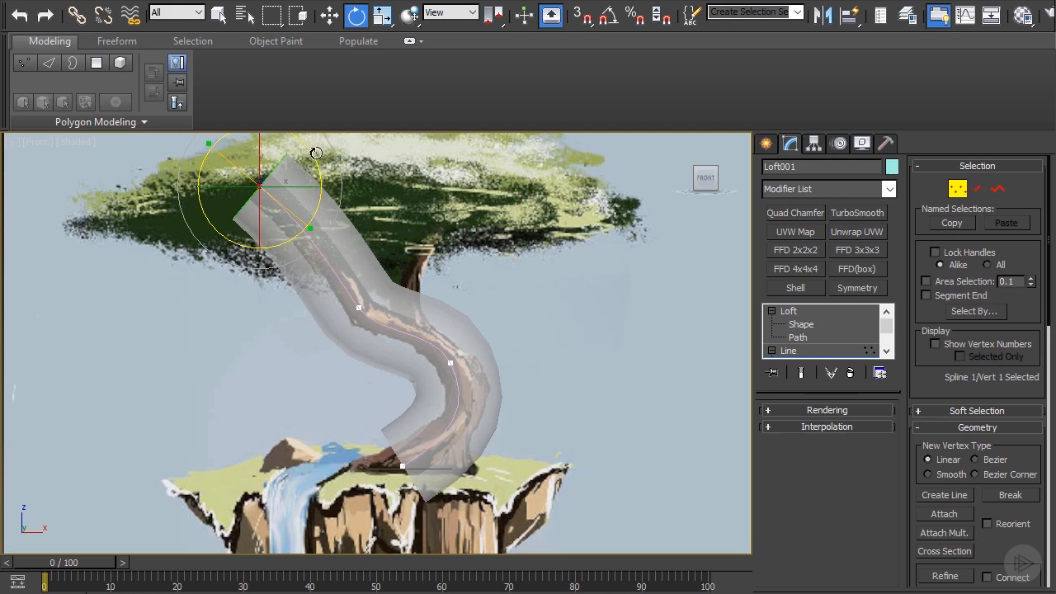
Rotate the path's bottom vertex until its handles are vertical and shift it slightly down and right into the painted trunk base.
scroll(316, 153, "down", 4)
scroll(410, 294, "up", 4)
left_click_drag(413, 441, 413, 441)
scroll(393, 394, "up", 2)
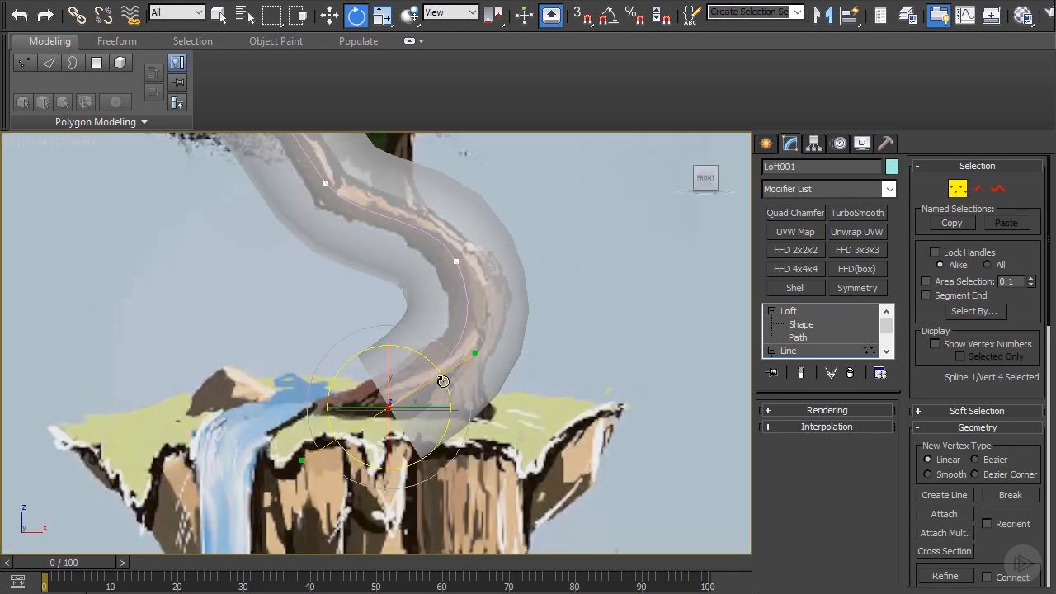
left_click_drag(443, 381, 341, 335)
key("w")
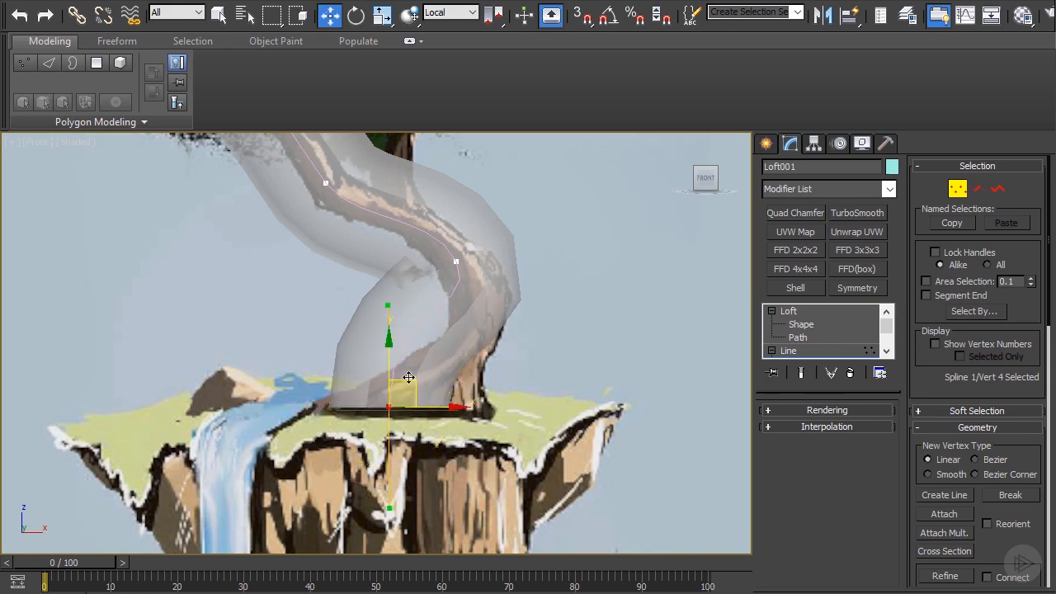
left_click_drag(408, 377, 427, 391)
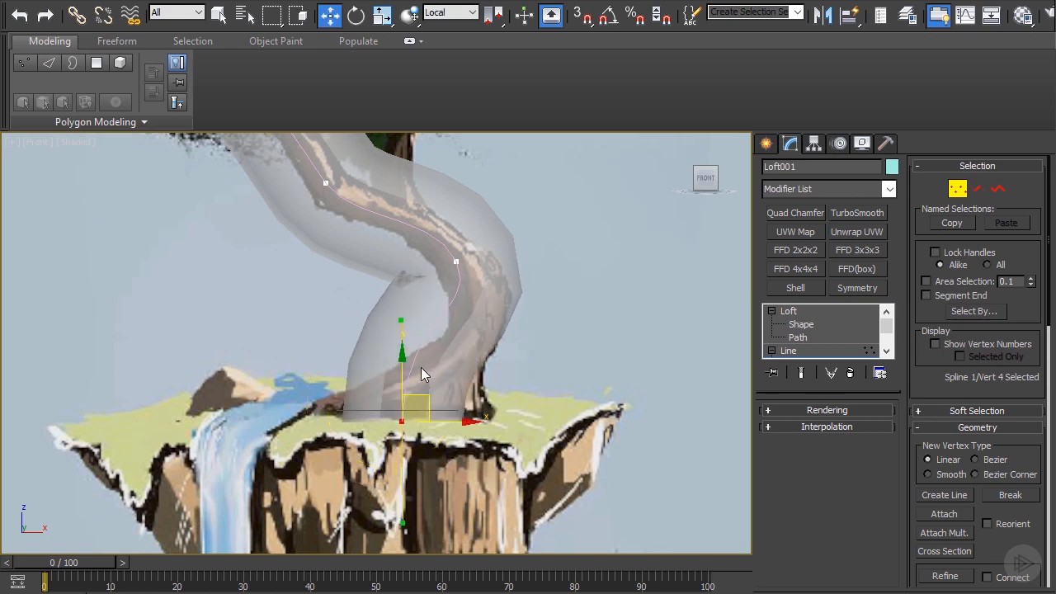
Lengthen the handles of the path vertex at the trunk's lower bend and move the vertex toward the painted trunk's center.
key("e")
left_click(456, 260)
key("r")
left_click_drag(491, 237, 526, 179)
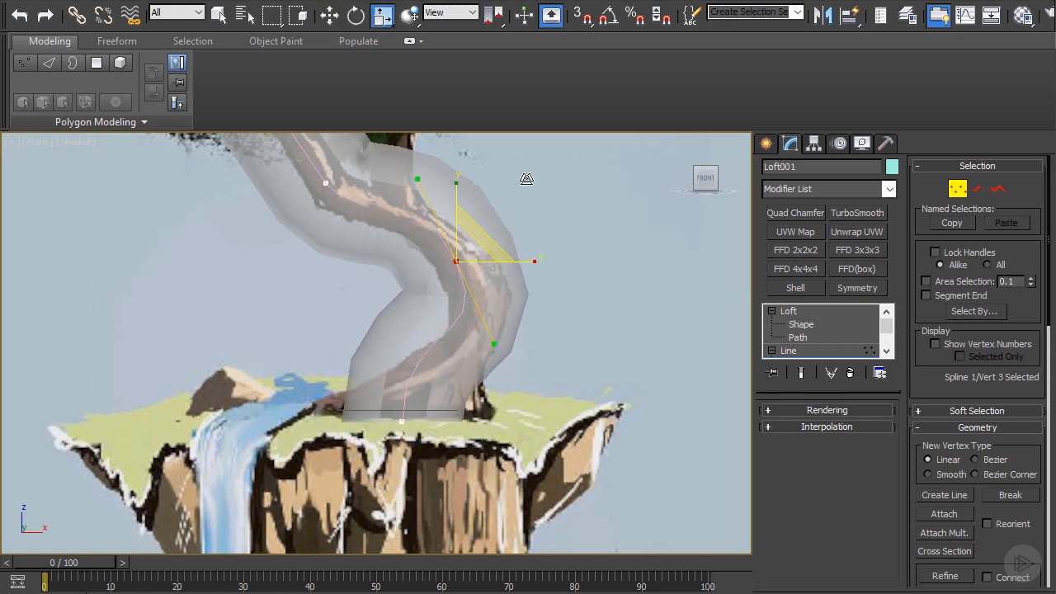
key("w")
left_click_drag(484, 236, 499, 254)
scroll(517, 295, "down", 2)
scroll(496, 313, "up", 2)
scroll(532, 307, "down", 2)
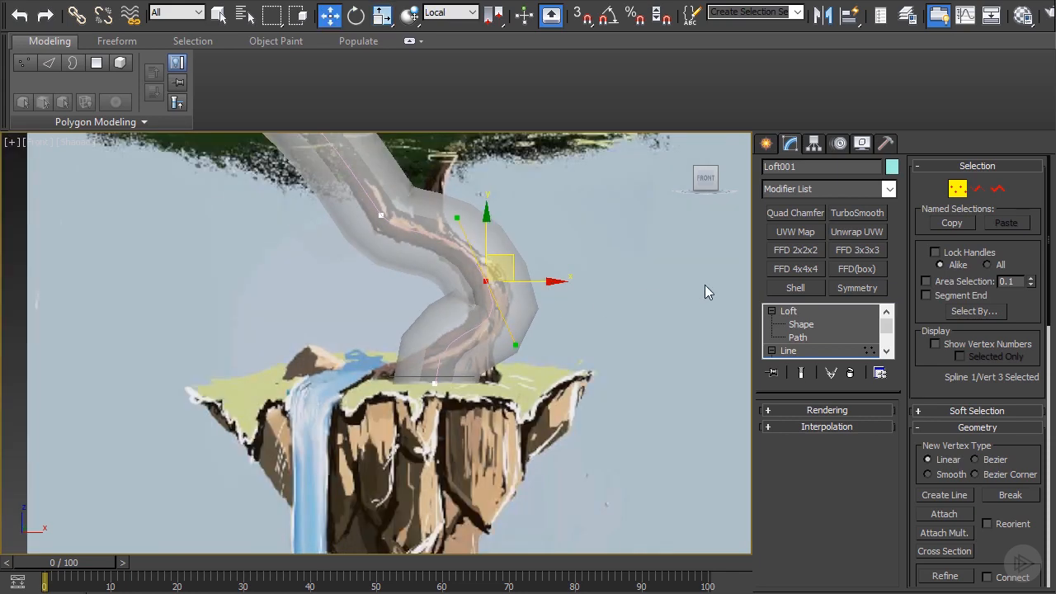
Return to the loft's base level and open its Scale deformation curve, with the curve window clear of the trunk.
key("q")
left_click(792, 338)
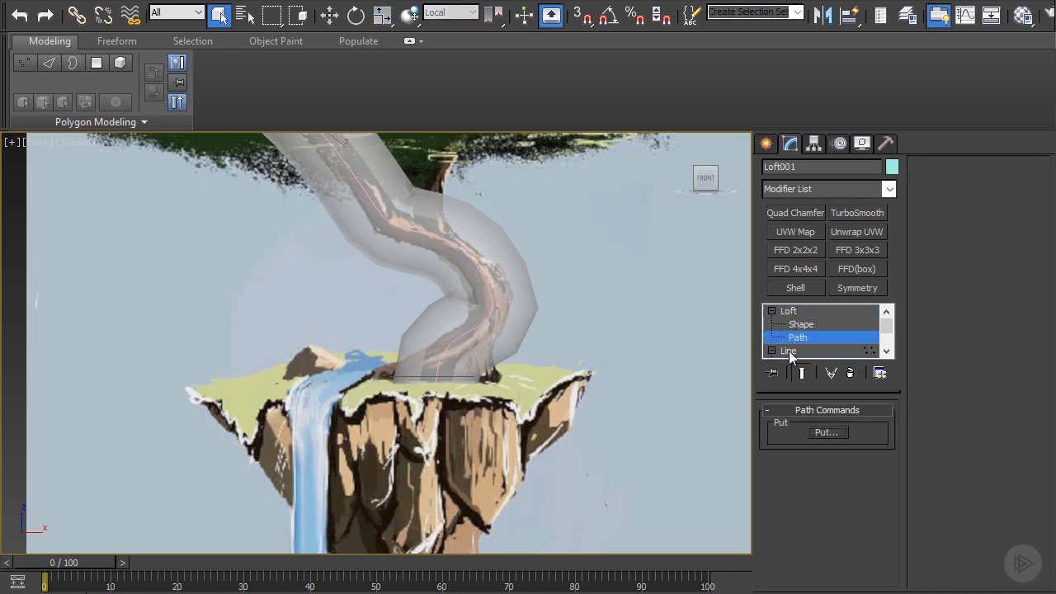
key("1")
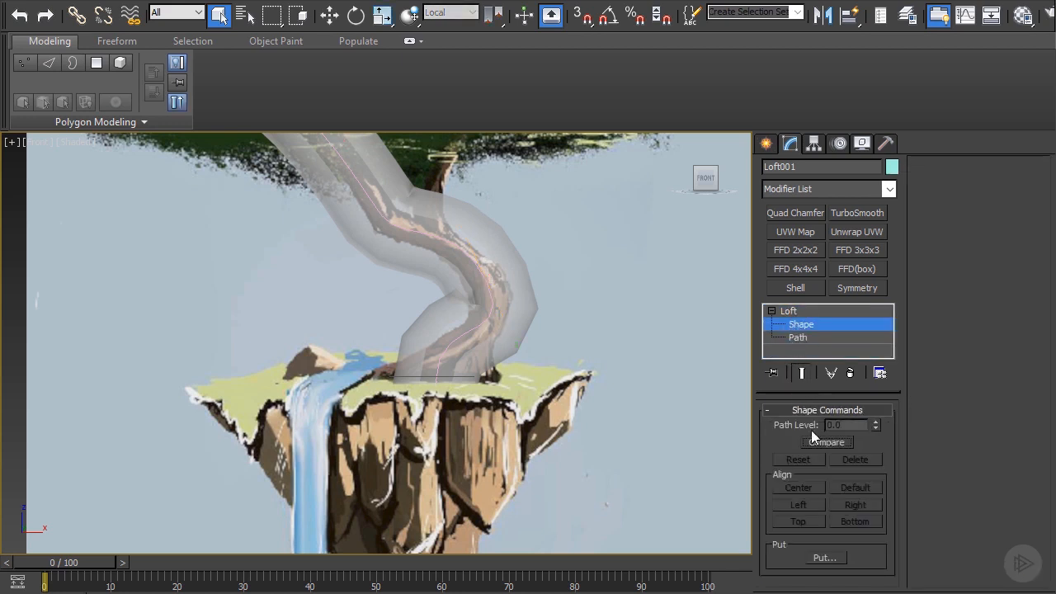
left_click(797, 336)
left_click(790, 310)
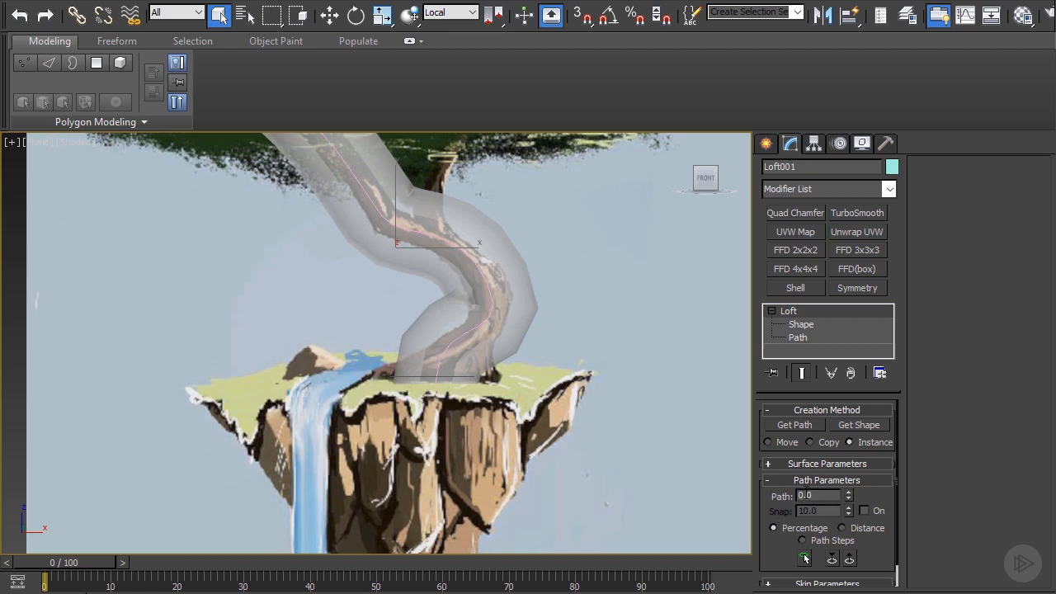
scroll(813, 490, "down", 1)
left_click(816, 580)
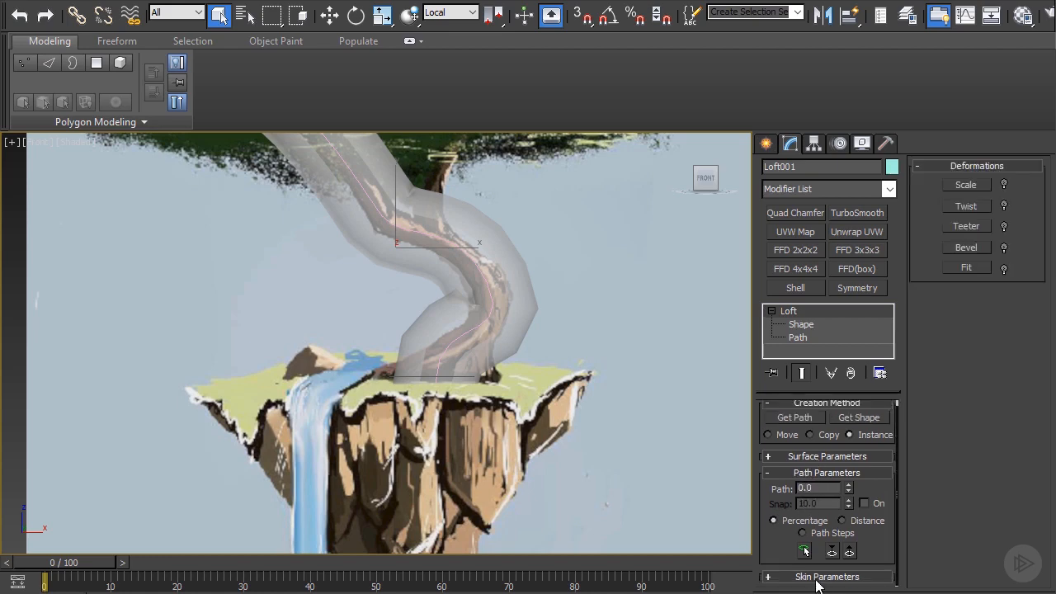
left_click(961, 187)
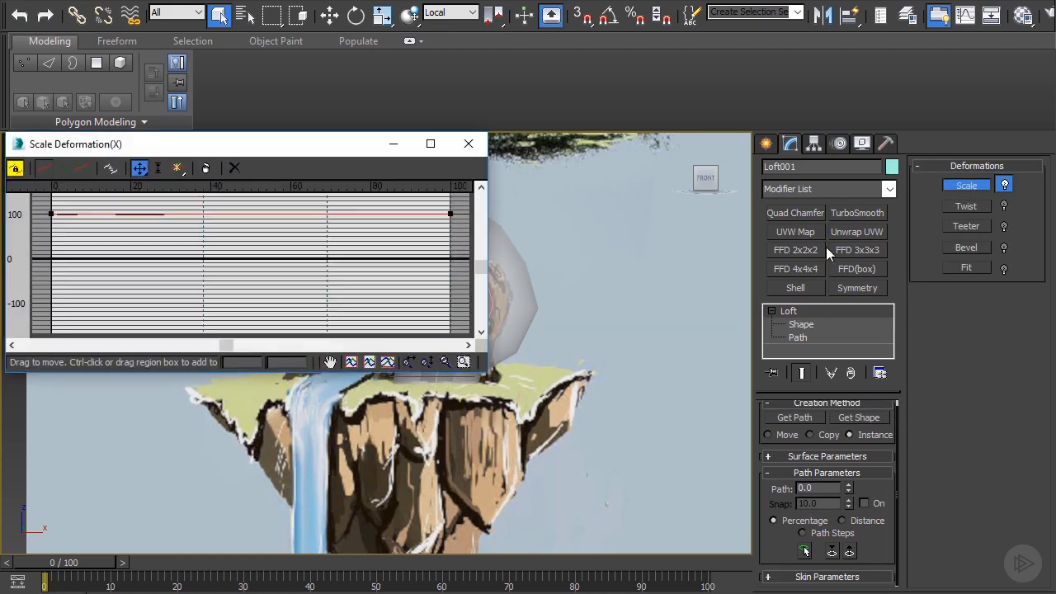
left_click_drag(331, 151, 743, 201)
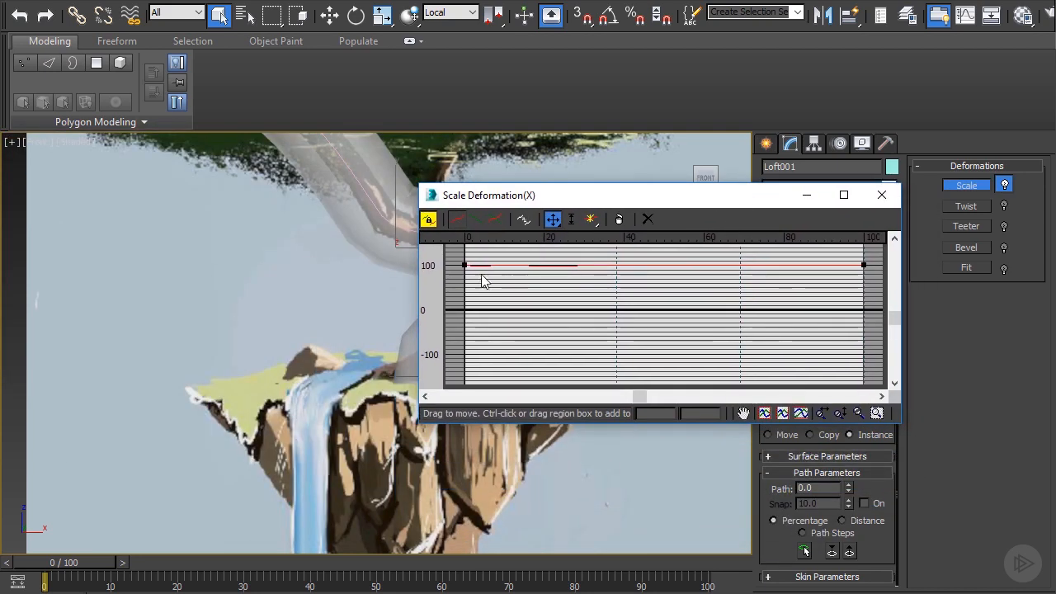
left_click_drag(554, 198, 689, 176)
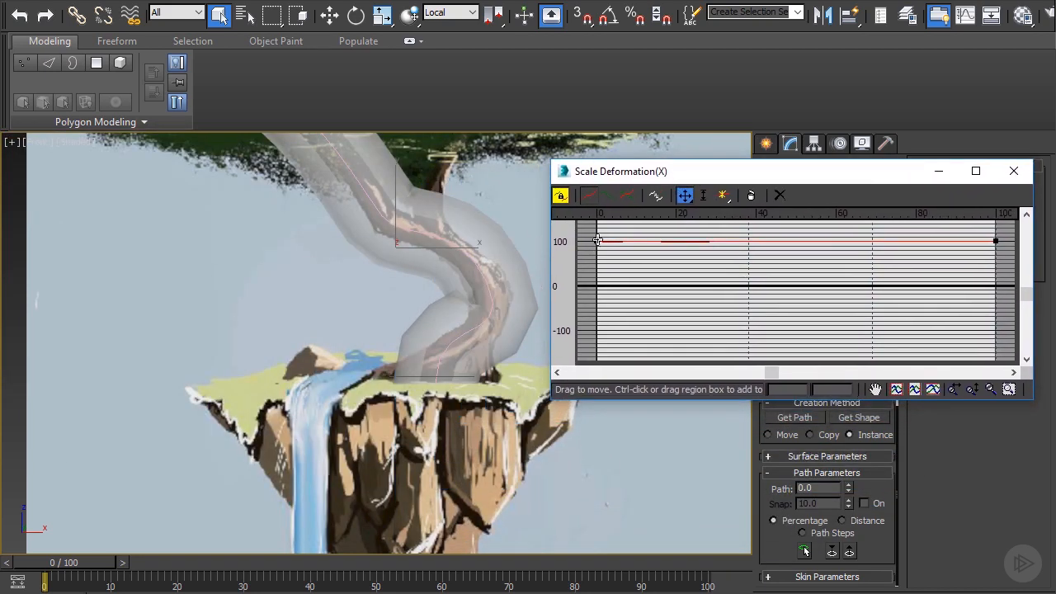
Set the scale curve to about 107 at the trunk's base end and about 13 at its top end to taper the trunk upward.
left_click_drag(994, 240, 994, 279)
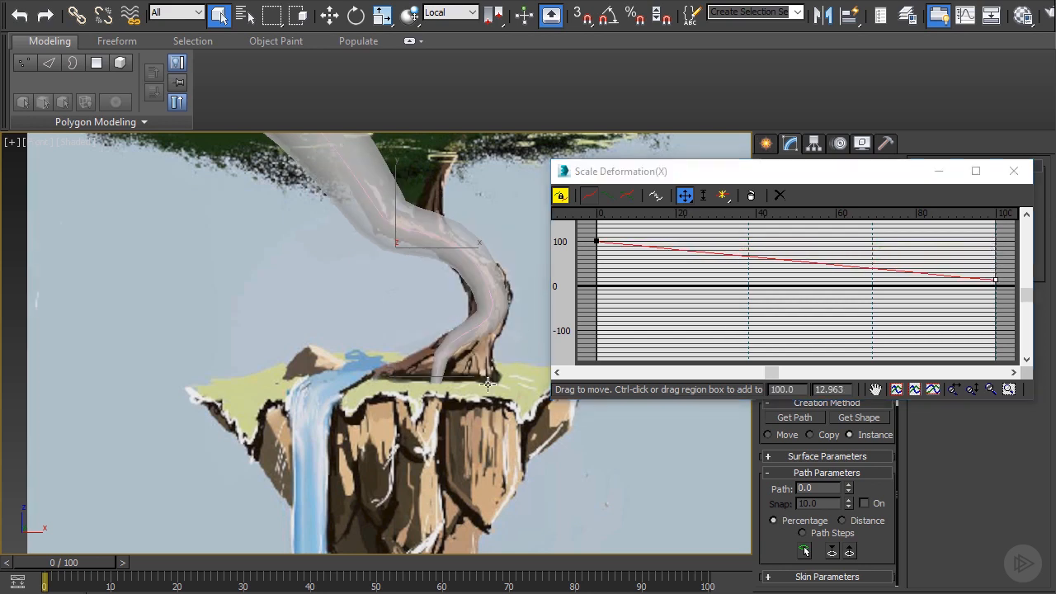
scroll(434, 361, "down", 2)
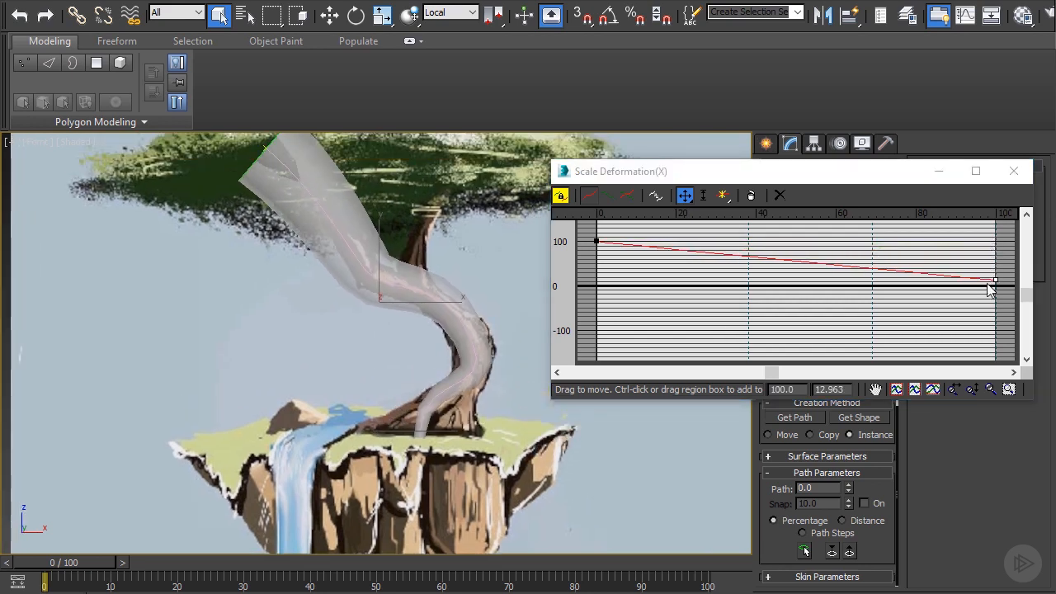
left_click_drag(995, 278, 996, 237)
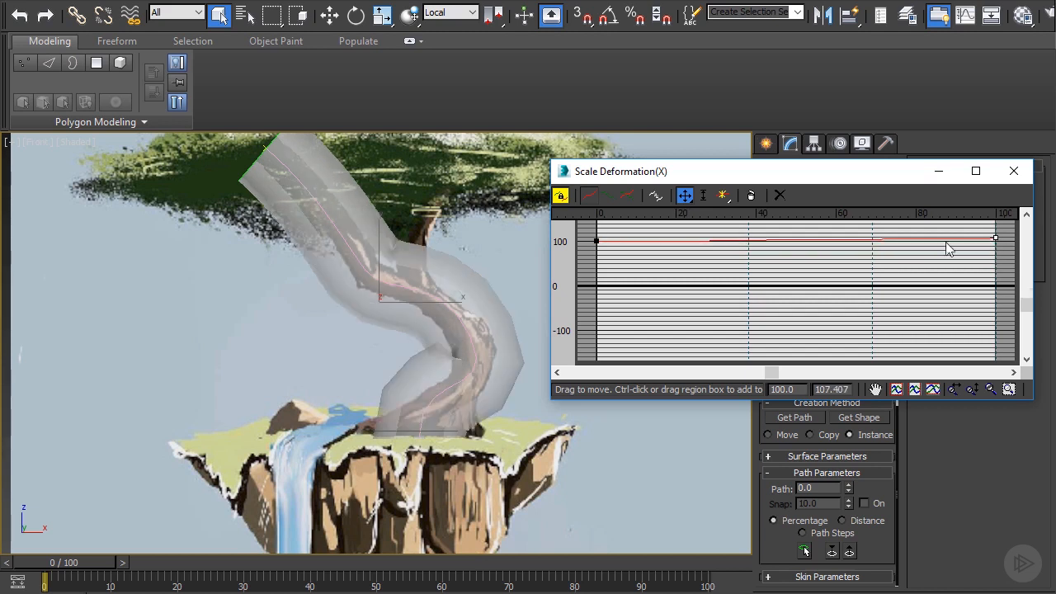
left_click_drag(598, 242, 596, 276)
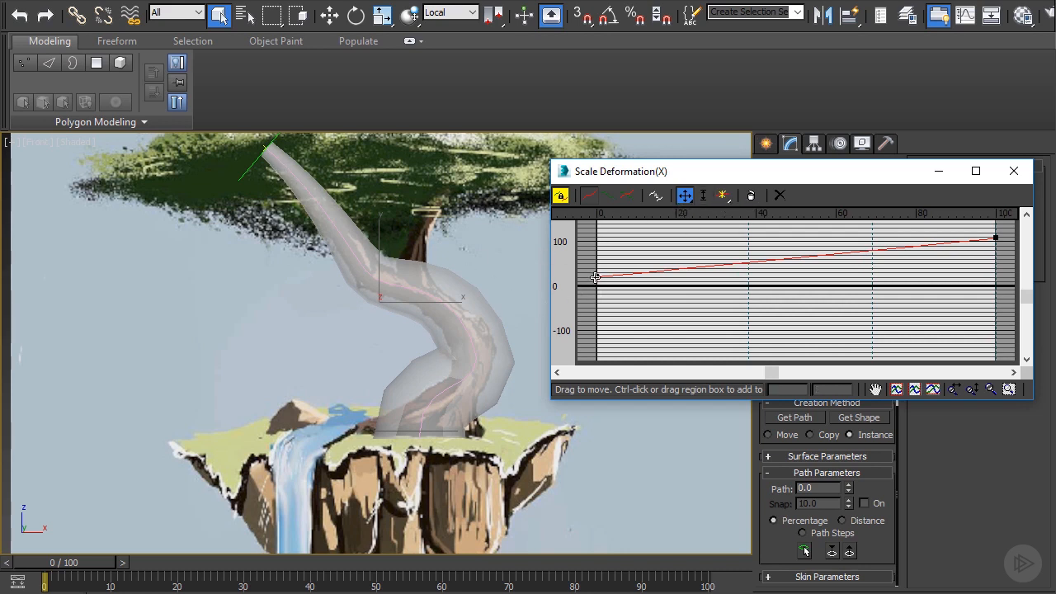
left_click_drag(595, 277, 596, 280)
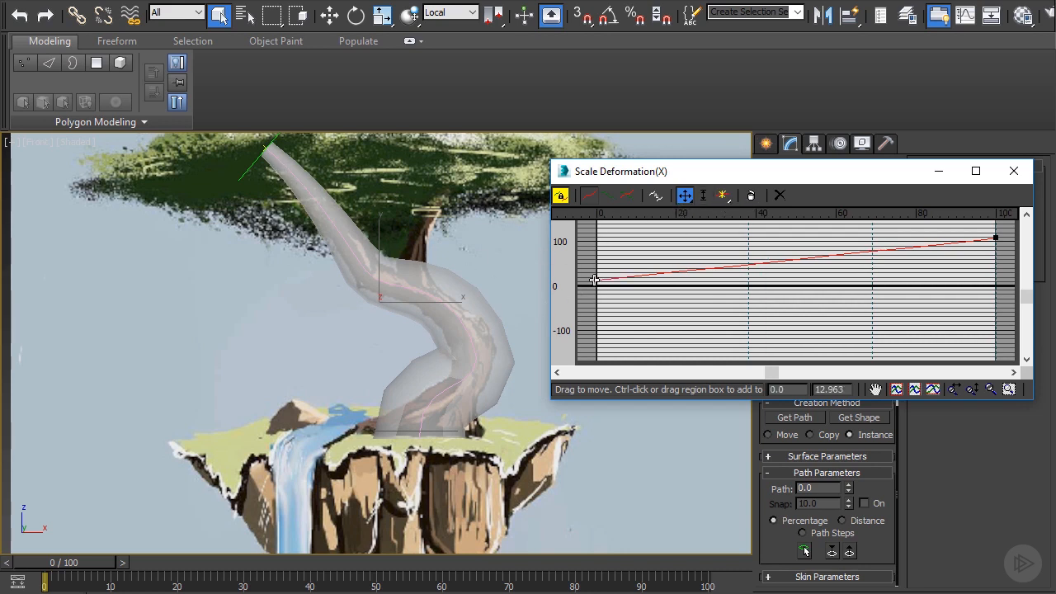
Insert a Bezier point near 48 on the scale curve, lower it to about 39, and raise the base end to about 117.
left_click(724, 200)
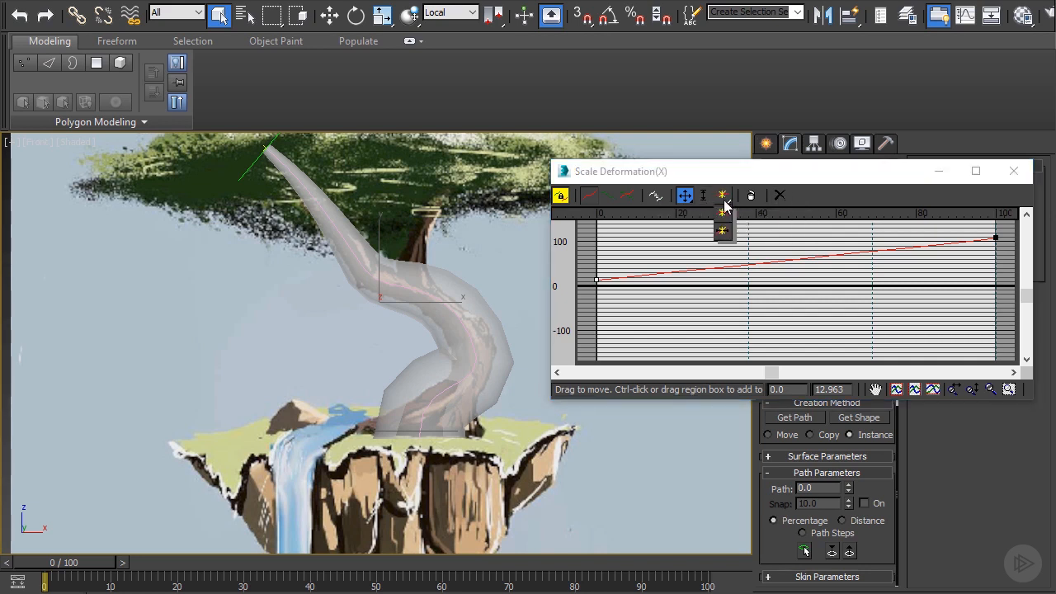
left_click(722, 231)
left_click(785, 261)
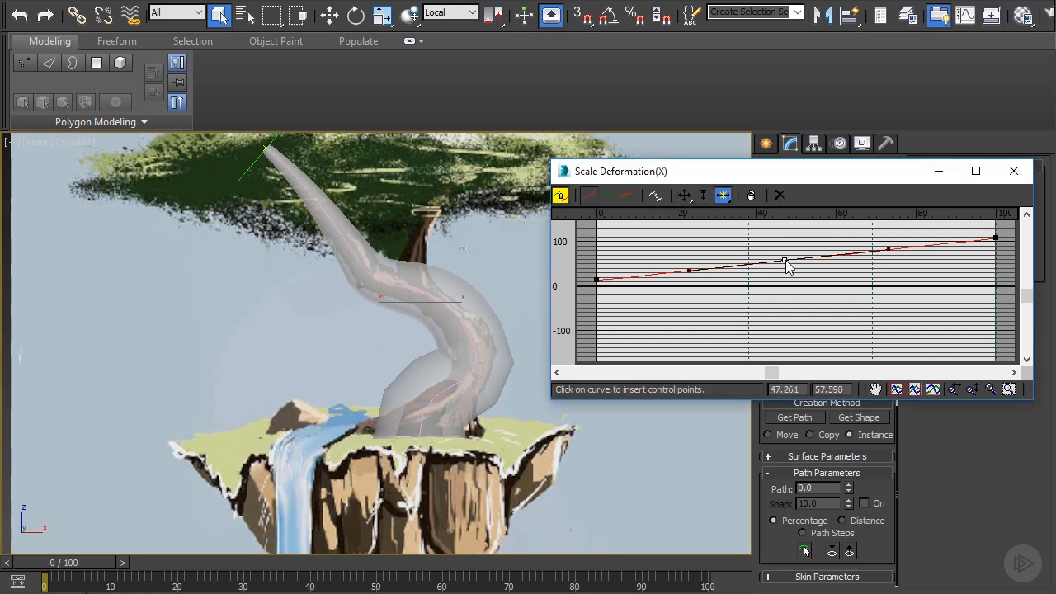
left_click(684, 195)
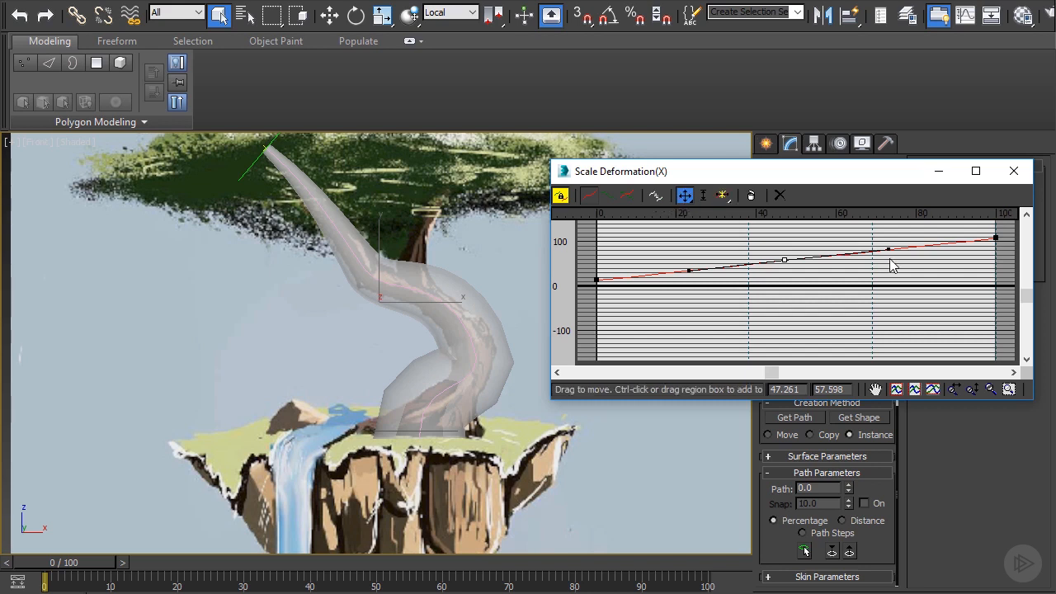
left_click_drag(887, 247, 890, 257)
left_click_drag(786, 262, 788, 269)
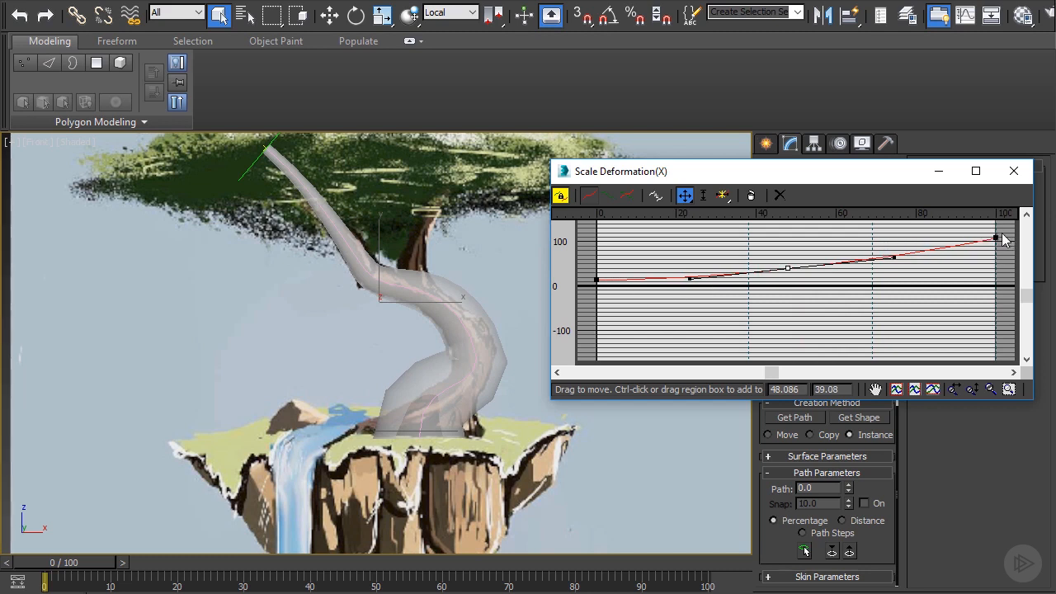
left_click_drag(998, 236, 994, 232)
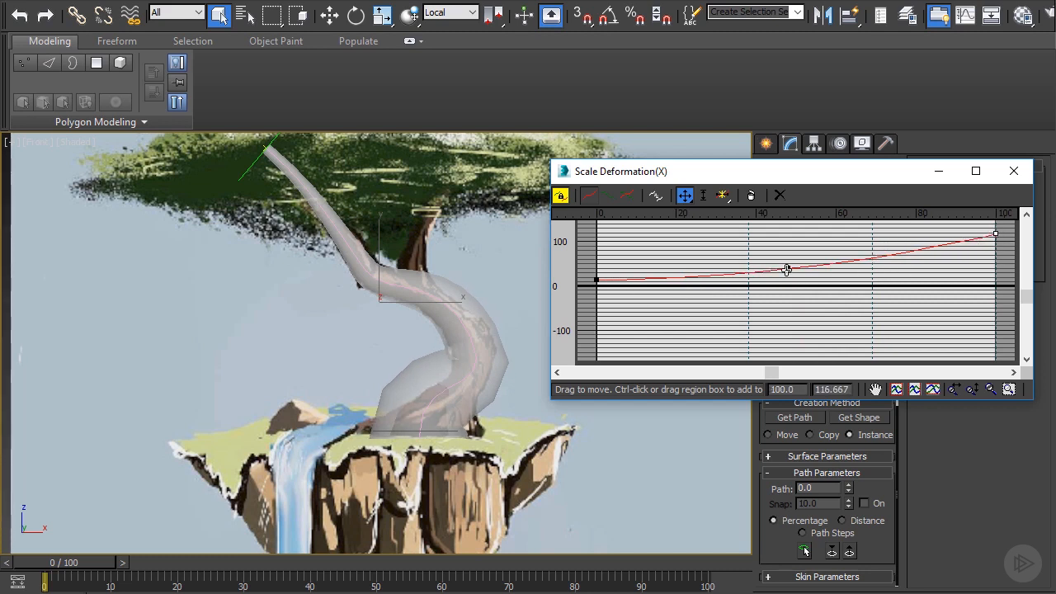
Move the scale curve's middle point to about 54 with a scale of about 48, and set the trunk's top end to about 26.
left_click_drag(786, 270, 813, 271)
left_click(596, 281)
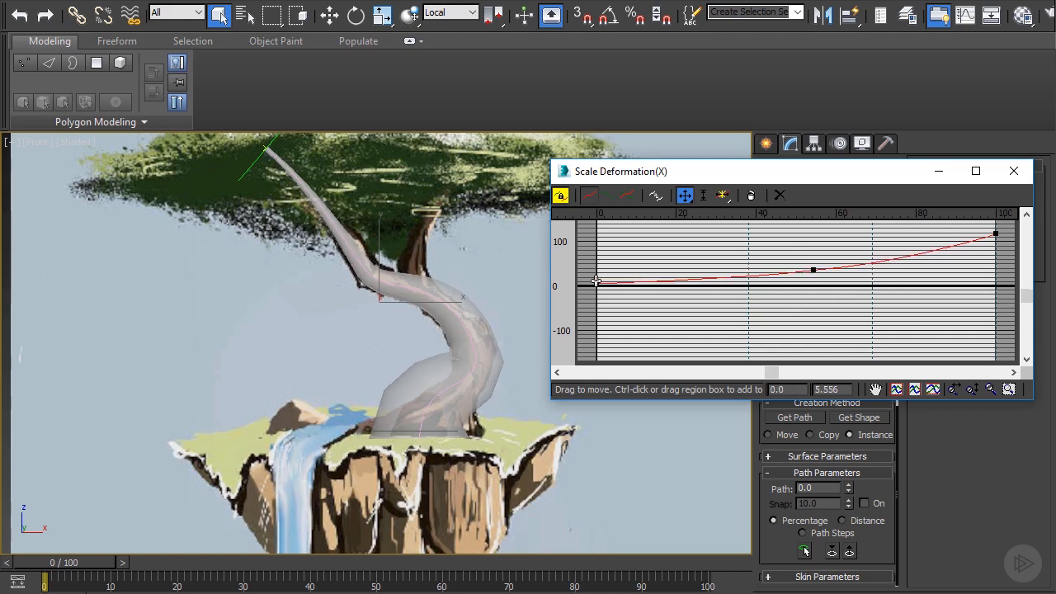
left_click_drag(596, 279, 598, 278)
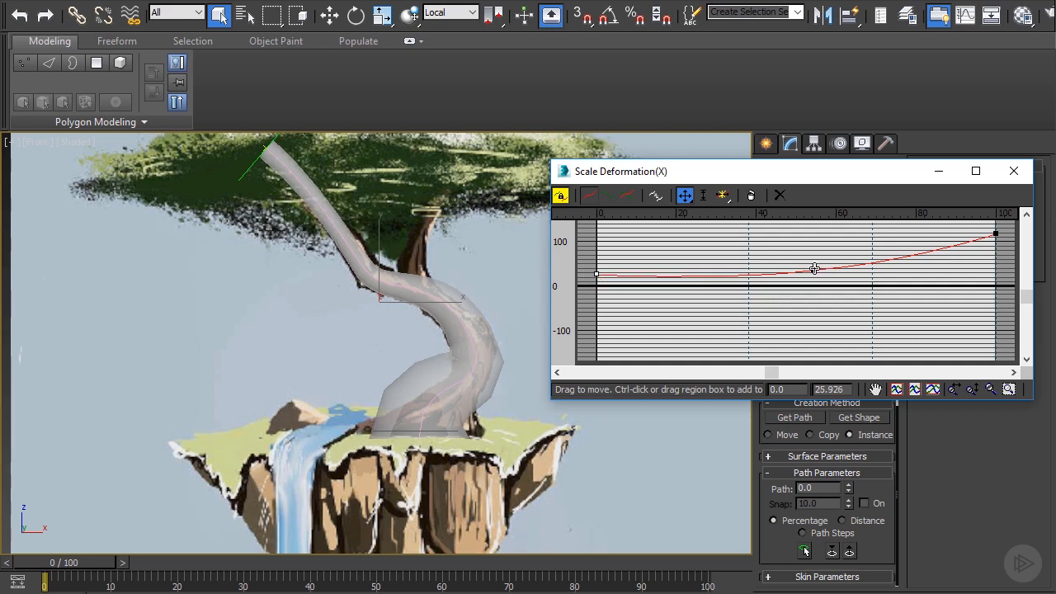
left_click_drag(814, 269, 814, 261)
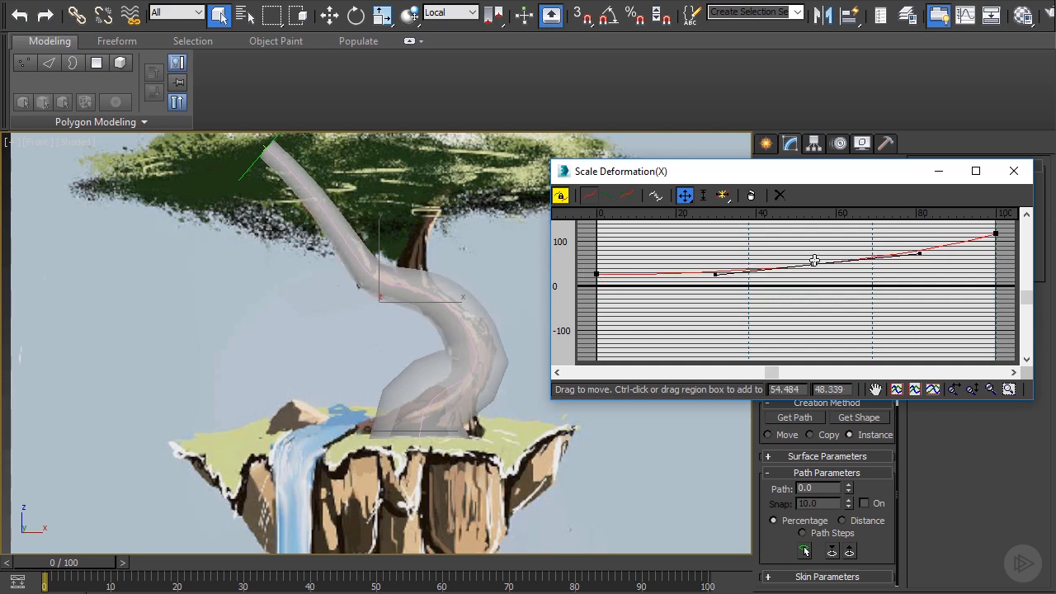
Examine how closely the scaled trunk's outline follows the painted trunk from its base to the upper bend.
scroll(496, 316, "down", 2)
scroll(493, 330, "up", 5)
scroll(492, 339, "down", 2)
middle_click_drag(489, 339, 436, 337)
scroll(439, 335, "down", 2)
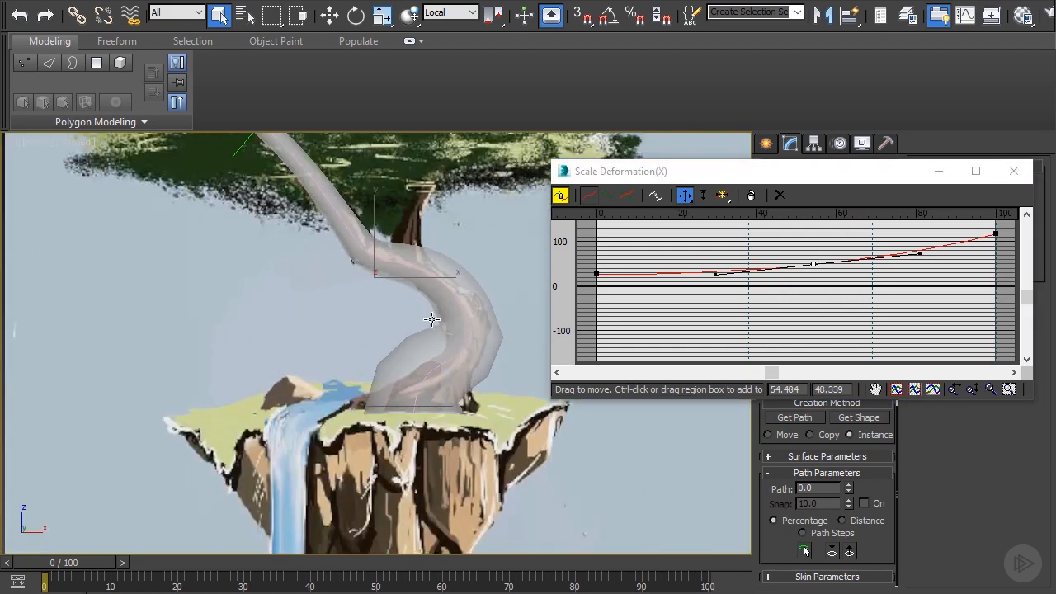
scroll(436, 336, "up", 4)
scroll(424, 379, "down", 2)
scroll(425, 350, "up", 2)
scroll(499, 368, "down", 4)
middle_click_drag(495, 368, 441, 359)
scroll(441, 358, "up", 2)
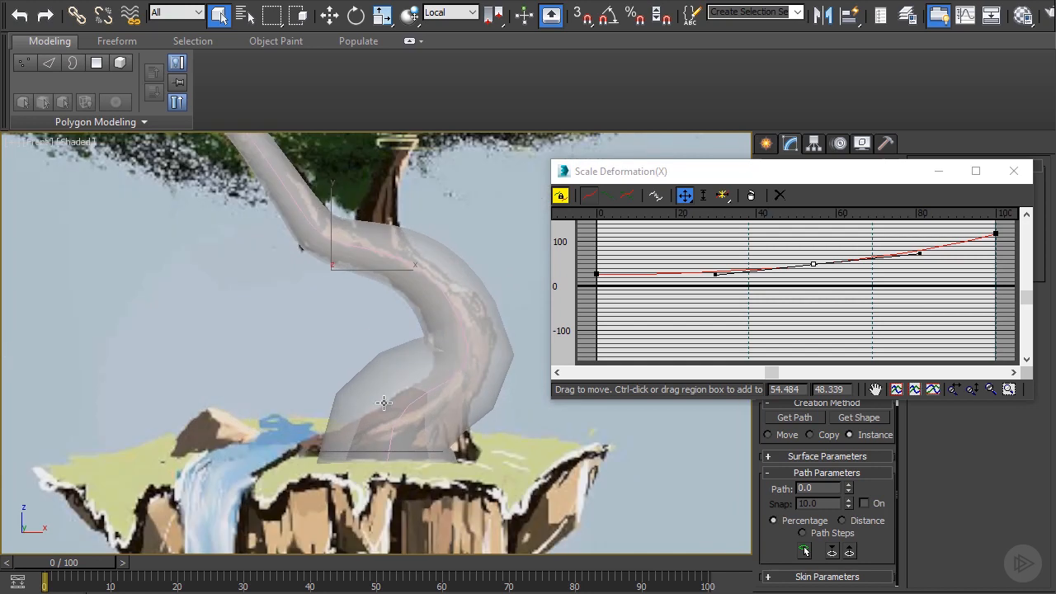
scroll(432, 323, "down", 3)
scroll(413, 331, "up", 2)
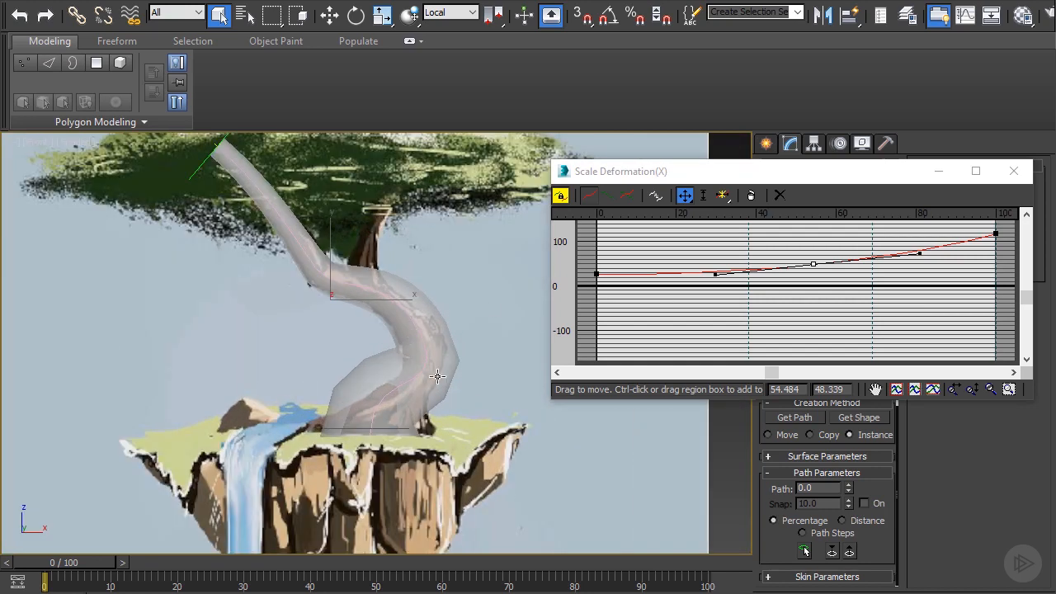
Lower the scale curve's base end to about 107, shift the middle point to about 57, and put the curve window away.
left_click(997, 236)
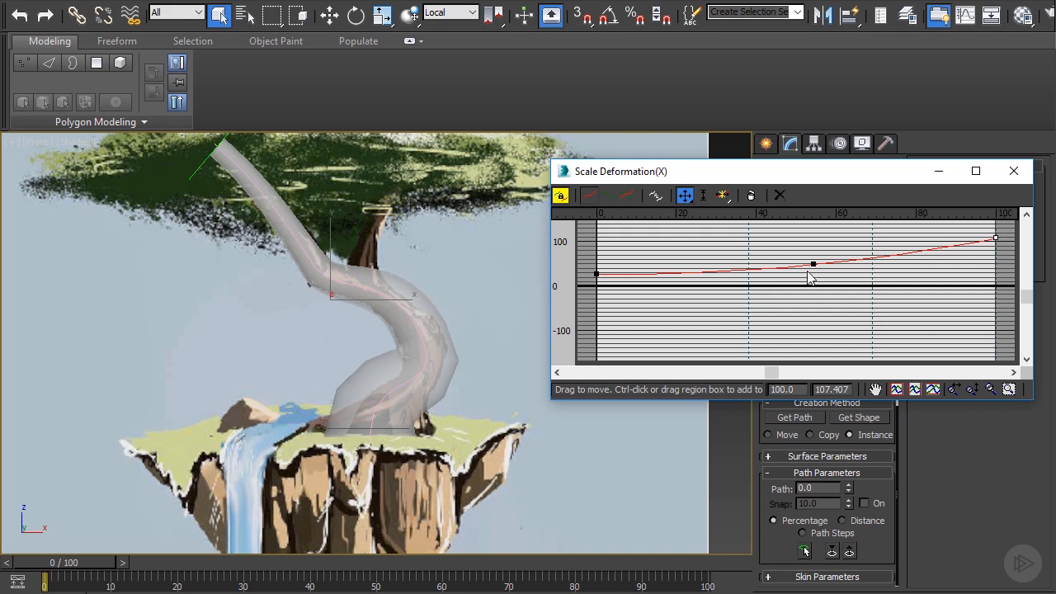
left_click_drag(814, 264, 822, 265)
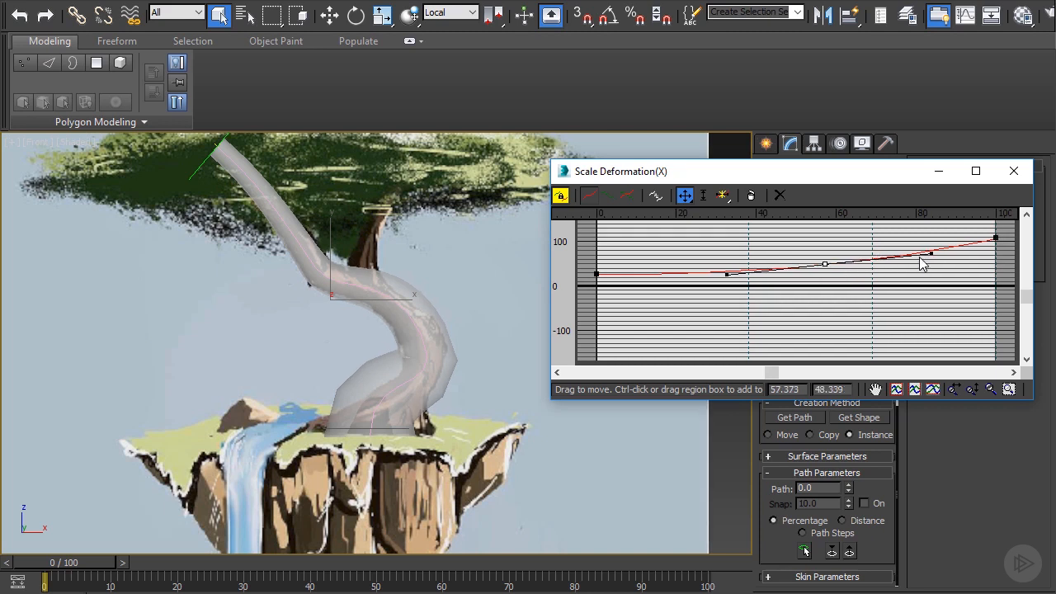
left_click_drag(931, 254, 930, 254)
left_click(938, 171)
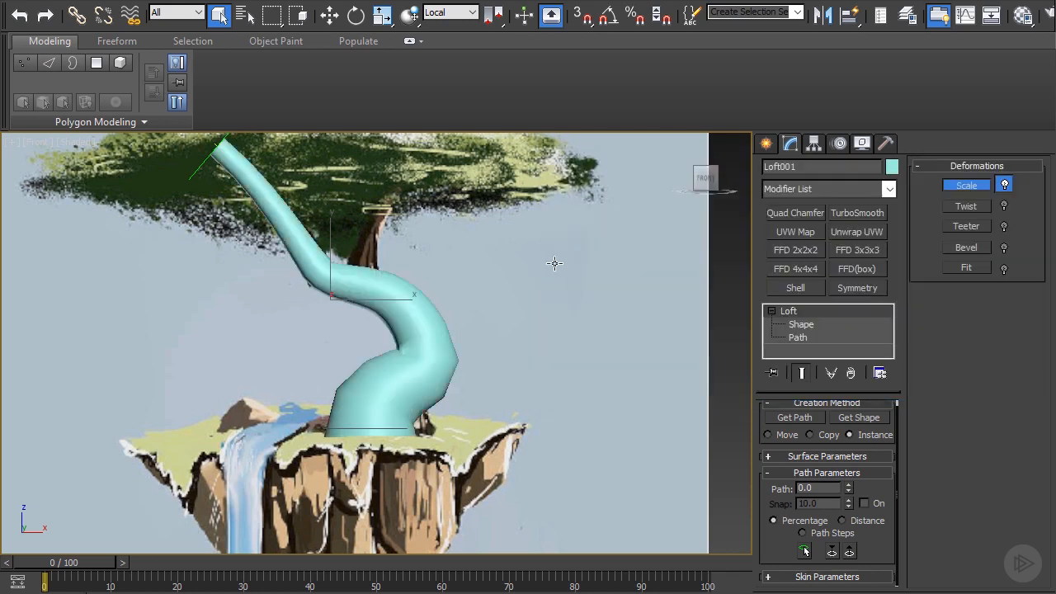
Open the vertices of the loft's path line in an angled view and move the tip vertex backward in depth.
scroll(554, 263, "down", 5)
middle_click_drag(555, 263, 685, 333, "alt")
key("f")
key("z")
scroll(496, 293, "down", 3)
left_click(798, 338)
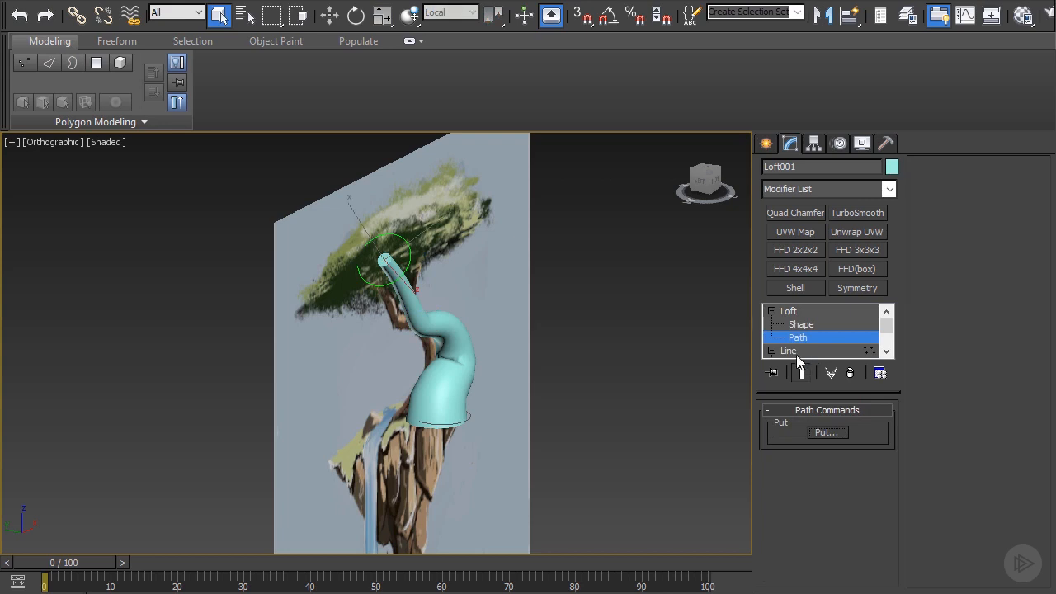
left_click(789, 350)
key("1")
key("e")
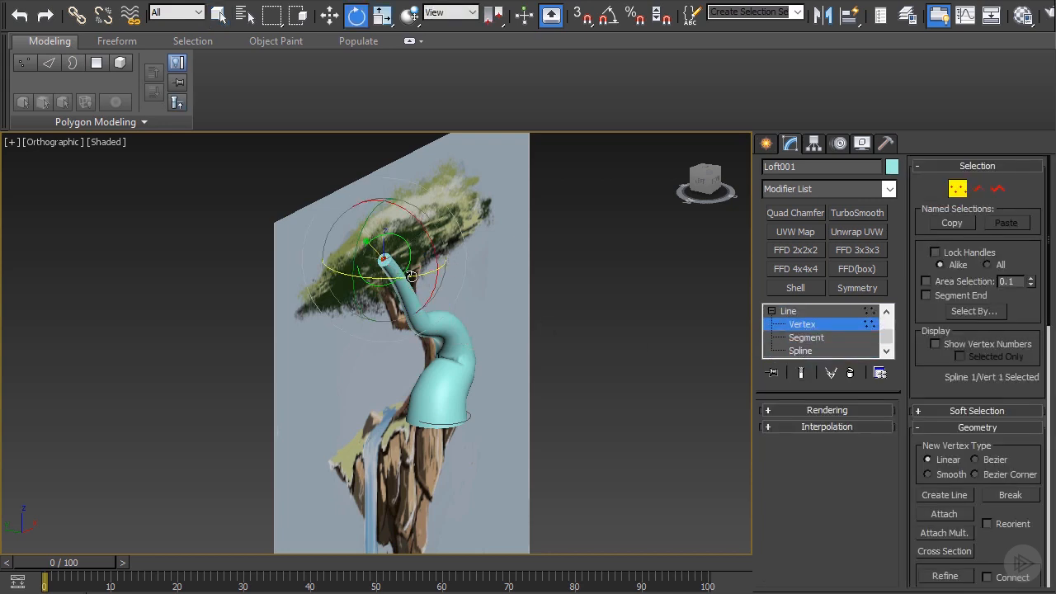
mouse_move(412, 276)
left_mouse_down()
mouse_move(428, 234)
mouse_move(405, 265)
left_mouse_up()
key("w")
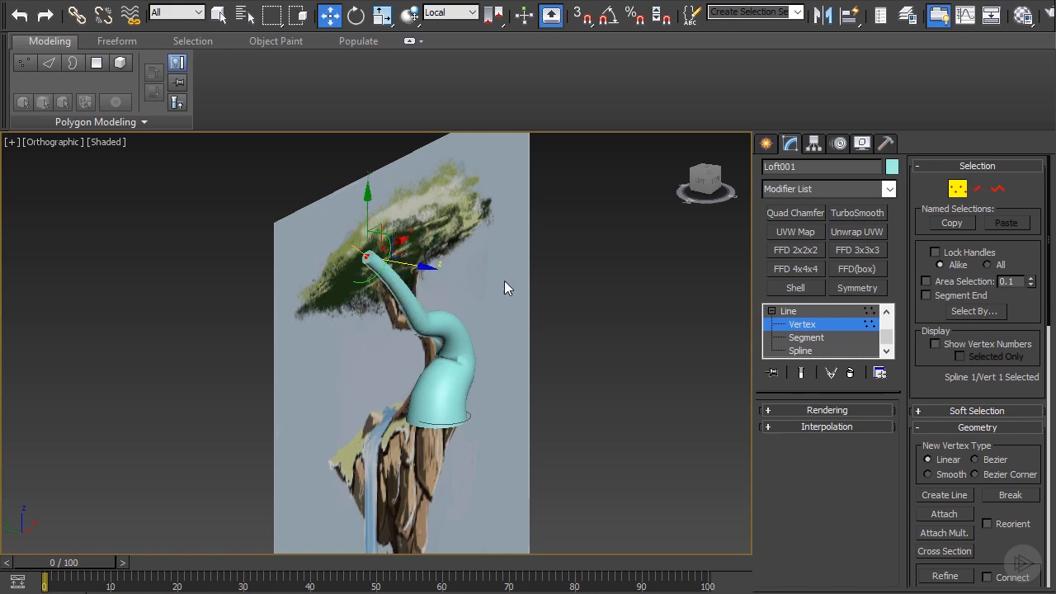
Leave the path's vertices and move the painting plane back along Y, well clear of the trunk.
left_click(805, 328)
left_click(502, 266)
scroll(495, 276, "down", 4)
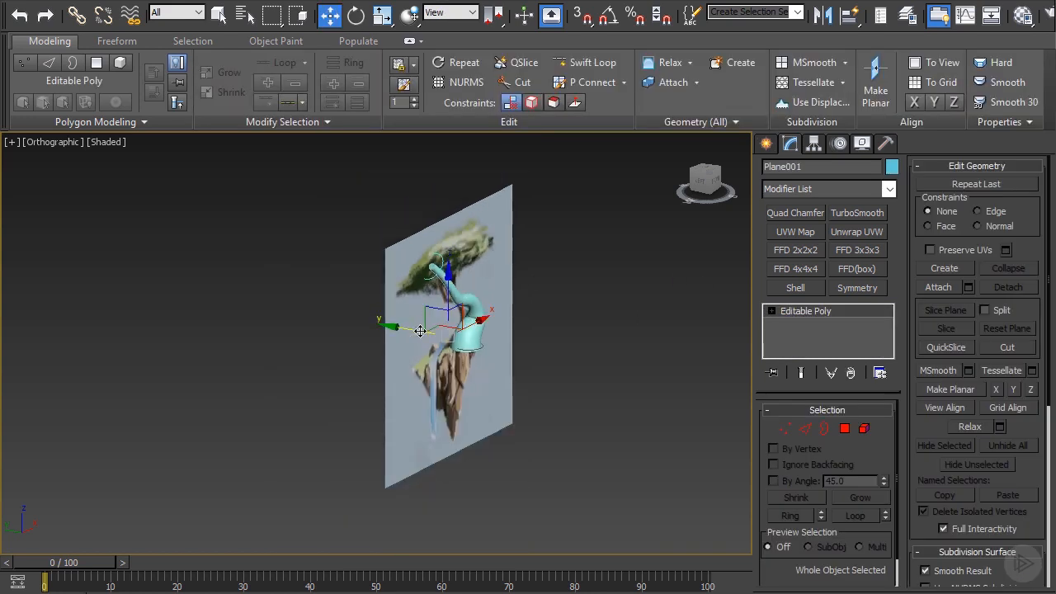
left_click_drag(416, 329, 237, 302)
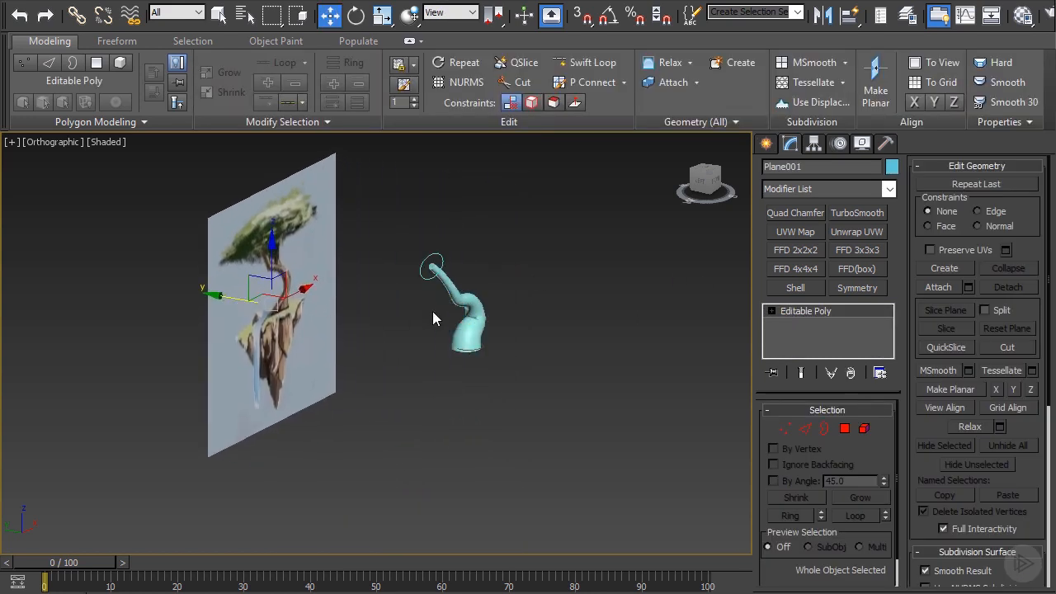
Make the trunk see-through and pull the path vertex at its upper bend forward in depth along local Z.
scroll(441, 284, "up", 4)
left_click(481, 322)
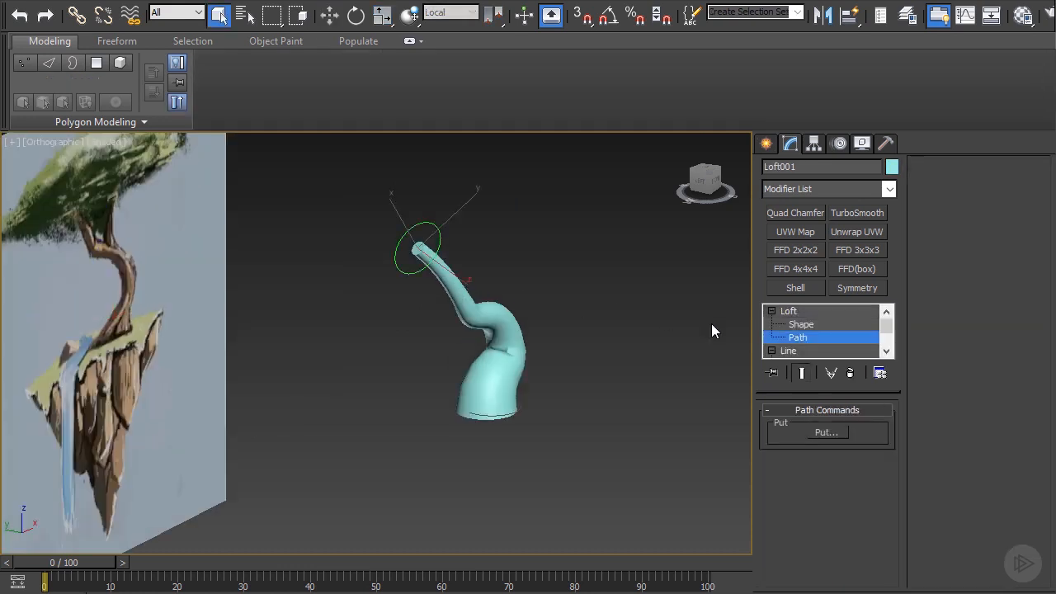
left_click(788, 350)
scroll(528, 299, "up", 2)
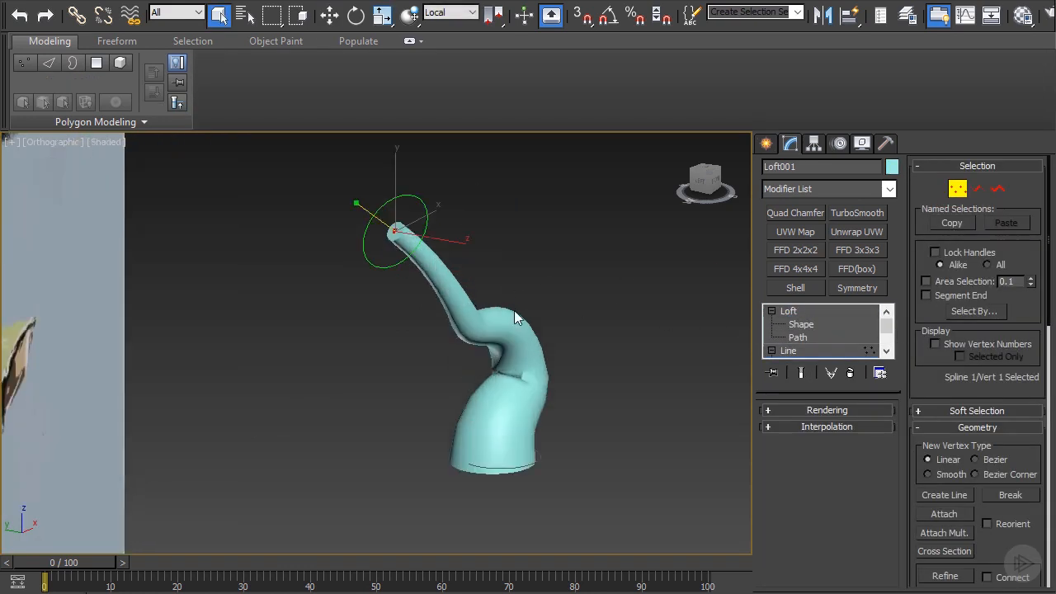
key("alt+x")
middle_click_drag(503, 319, 523, 330, "alt")
left_click(488, 328)
key("w")
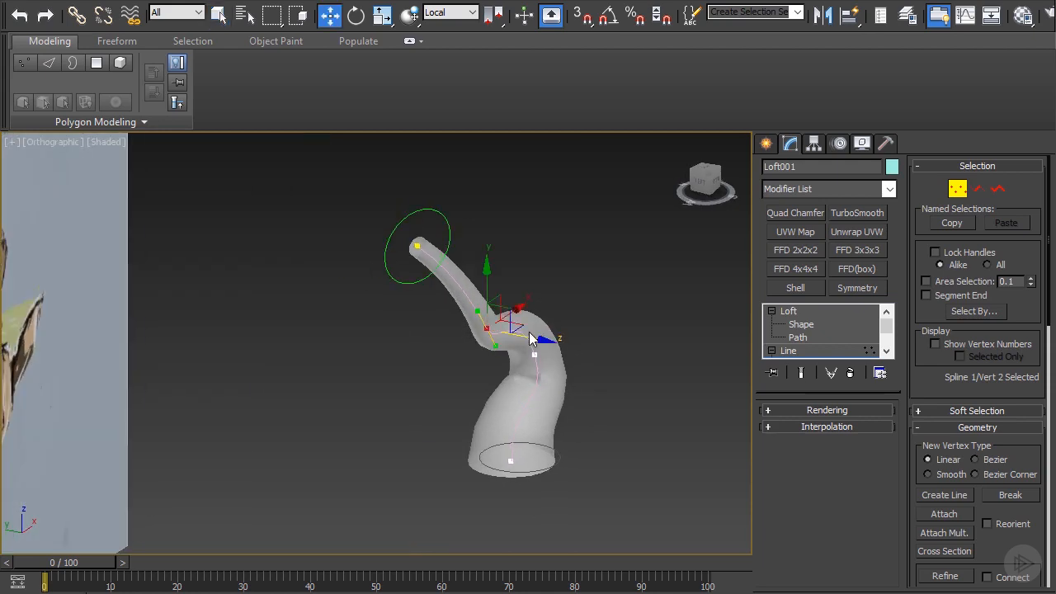
left_click_drag(525, 330, 589, 348)
middle_click_drag(589, 349, 619, 336, "alt")
Select the path vertex at the trunk's lower bend and compare the trunk with the painting in the front view.
left_click(417, 388)
key("e")
middle_click_drag(391, 361, 414, 319, "alt")
key("f")
scroll(348, 361, "down", 2)
scroll(404, 349, "up", 2)
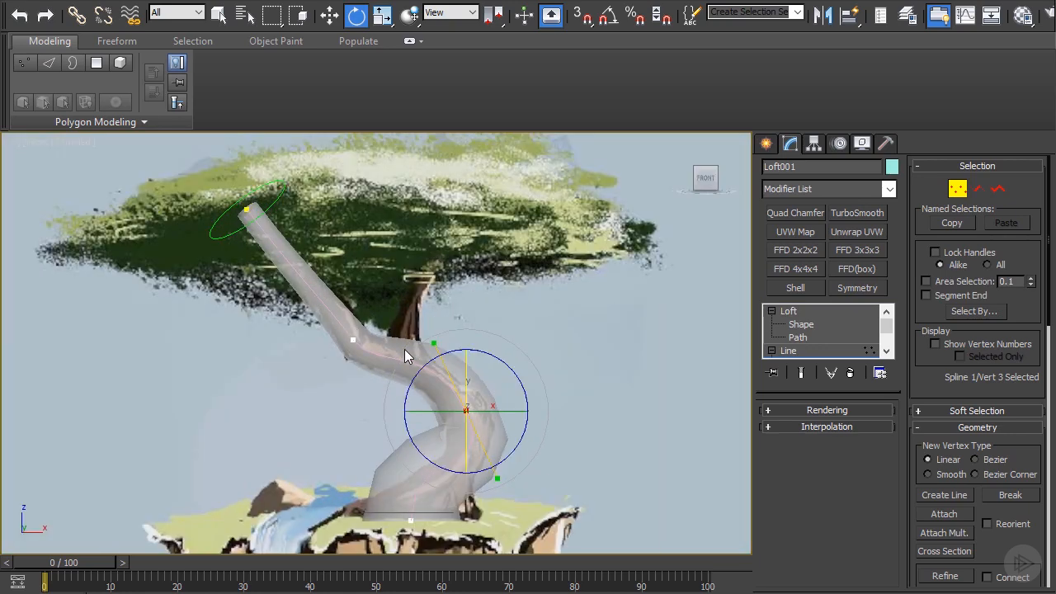
scroll(426, 357, "down", 2)
scroll(426, 378, "up", 2)
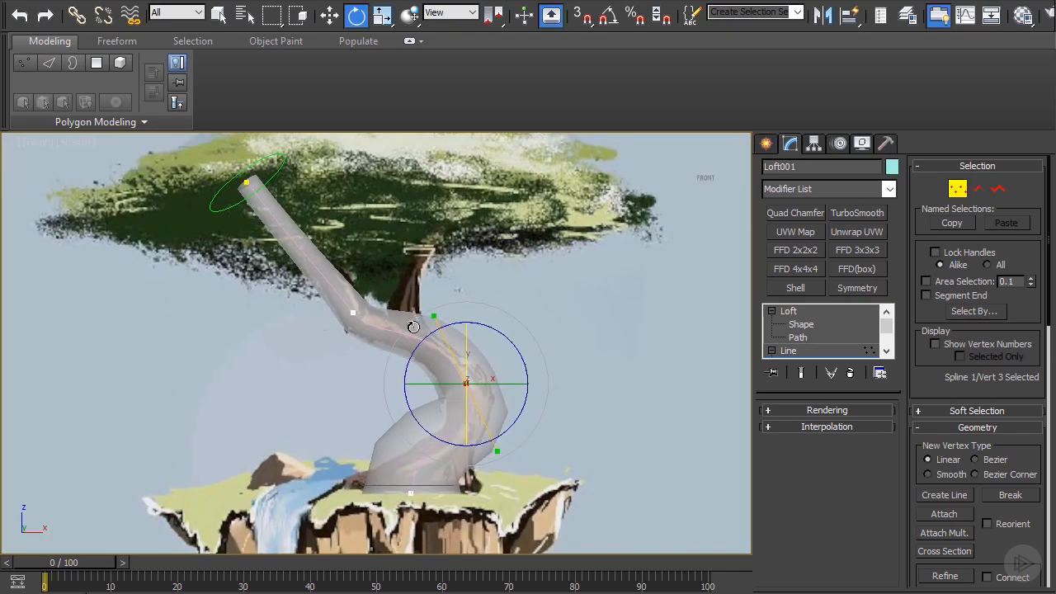
Raise the path's tip vertex slightly within the painted foliage in the front view.
scroll(418, 321, "down", 1)
key("w")
left_click(297, 225)
left_click_drag(320, 198, 340, 180)
key("e")
key("r")
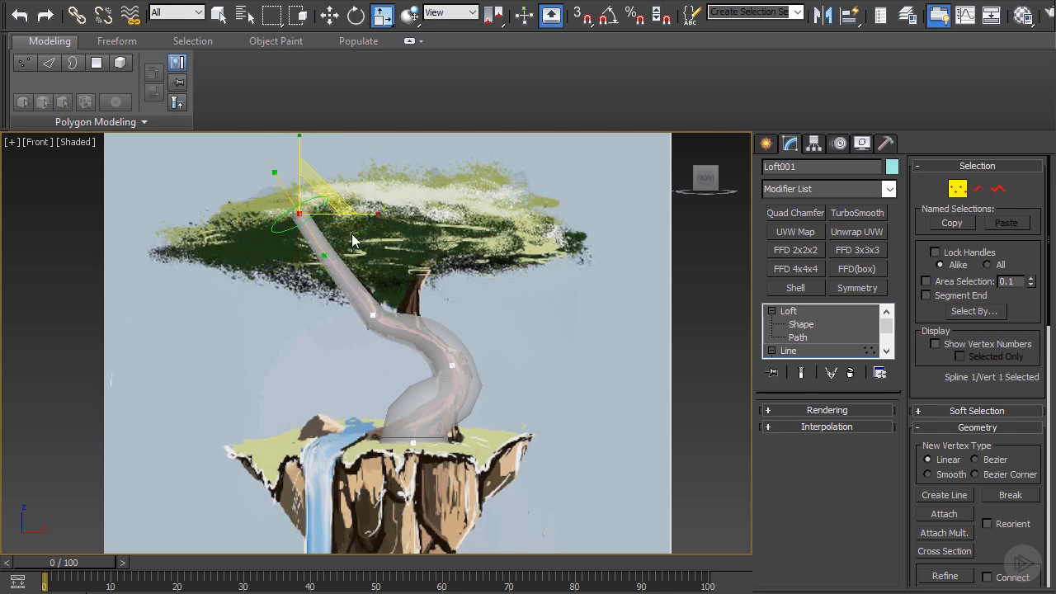
Select the path vertex at the upper bend and check the trunk's curve from the side and against the painting.
scroll(418, 342, "down", 3)
middle_click_drag(422, 338, 454, 371, "alt")
scroll(438, 386, "up", 4)
middle_click_drag(361, 391, 441, 359, "alt")
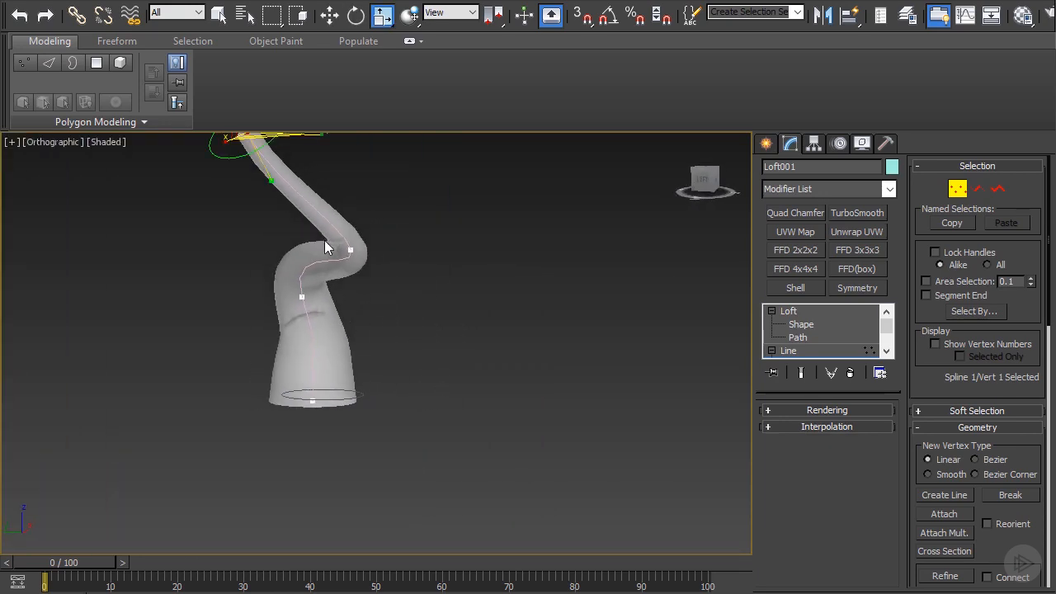
left_click(350, 249)
key("w")
middle_click_drag(388, 251, 399, 234, "alt")
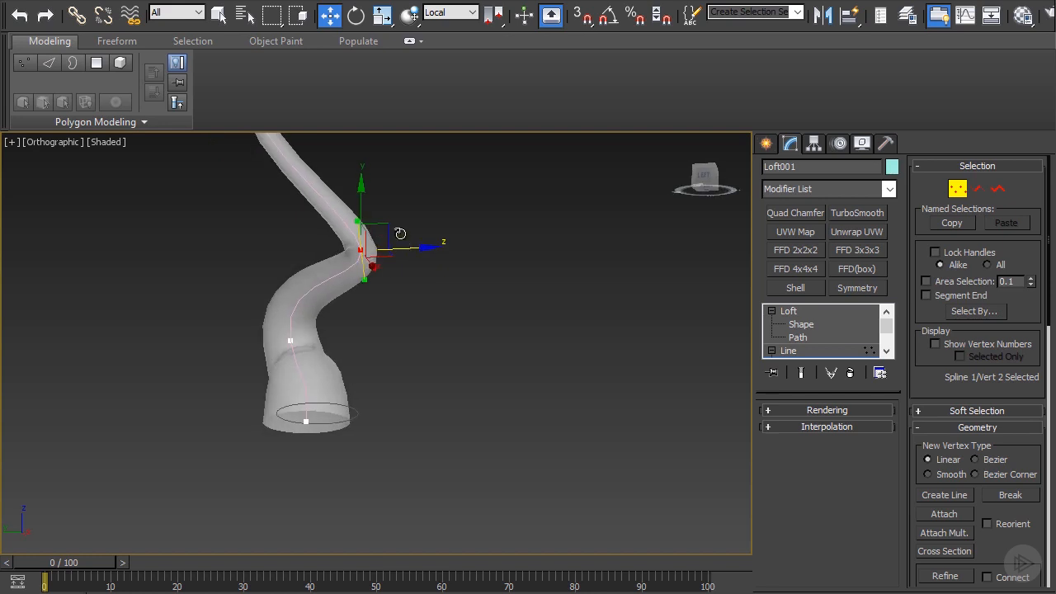
key("r")
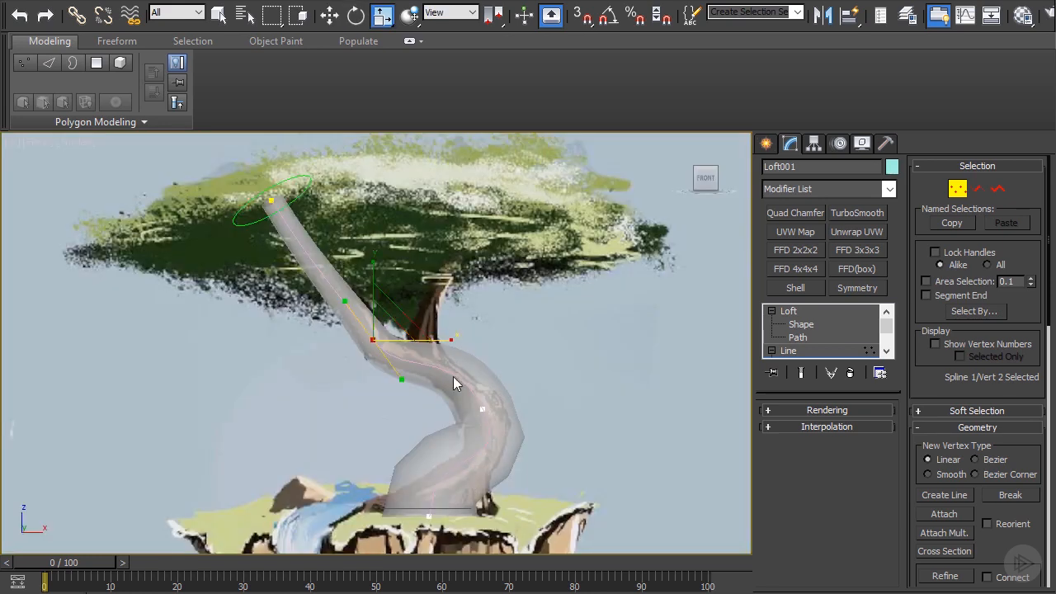
scroll(453, 376, "down", 5)
scroll(615, 284, "up", 5)
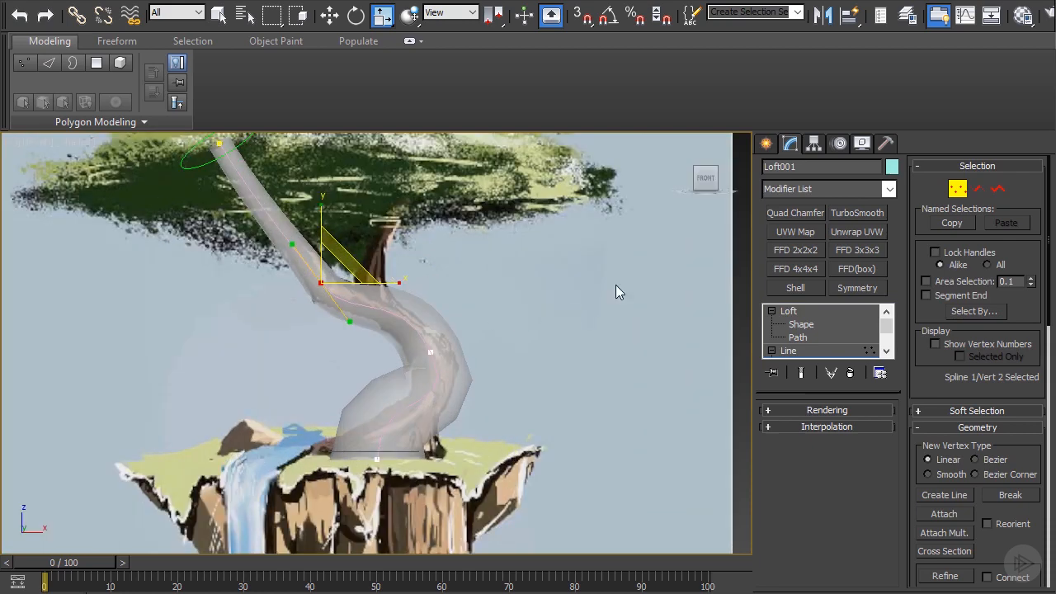
Draw a curved Bezier line along the painted second branch, from inside the trunk's upper bend up into the foliage.
left_click(766, 144)
left_click(811, 169)
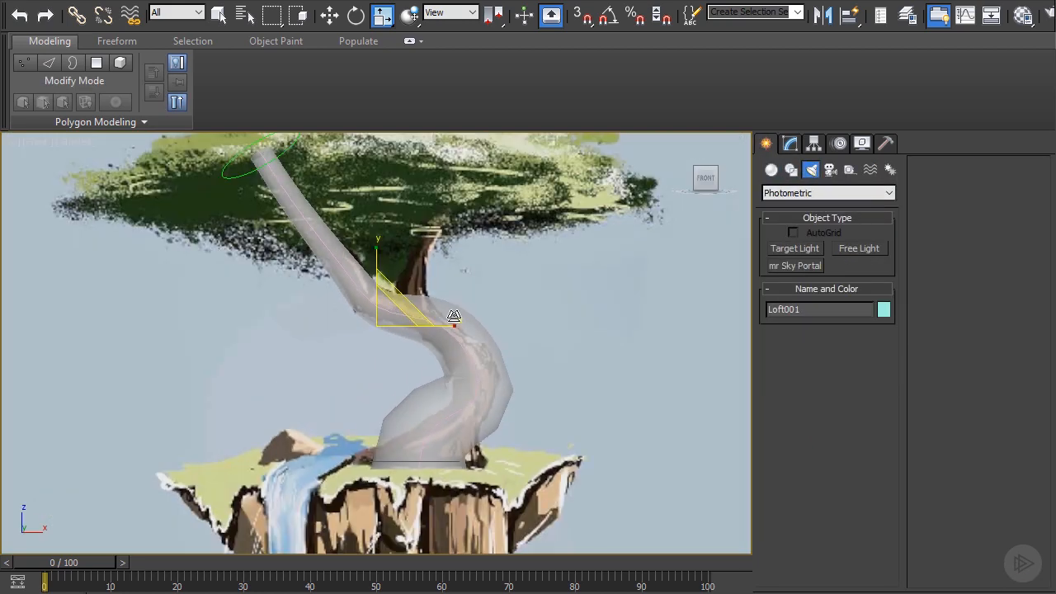
key("w")
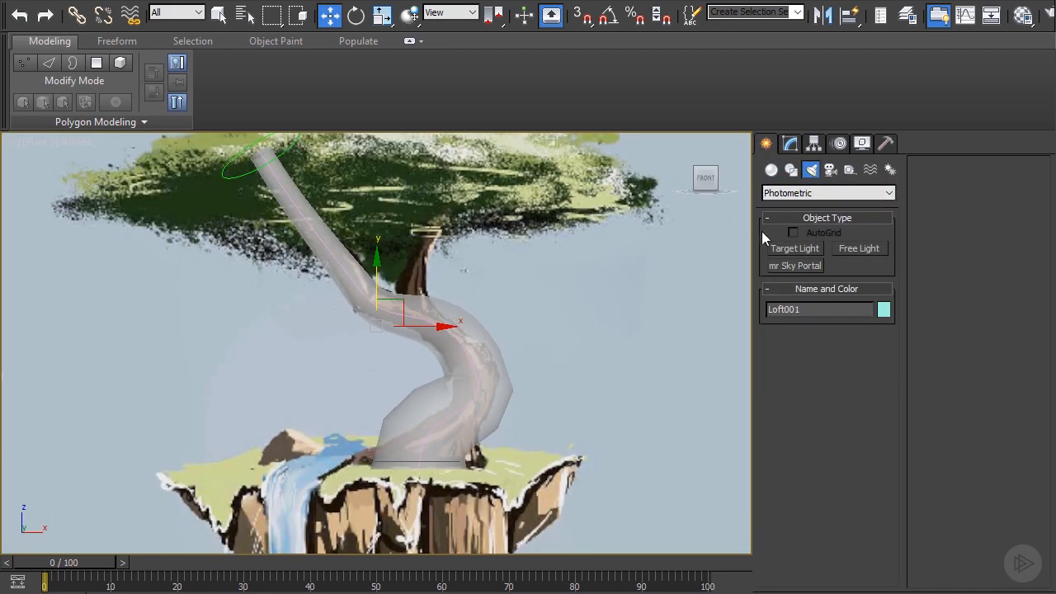
left_click(790, 169)
left_click(793, 262)
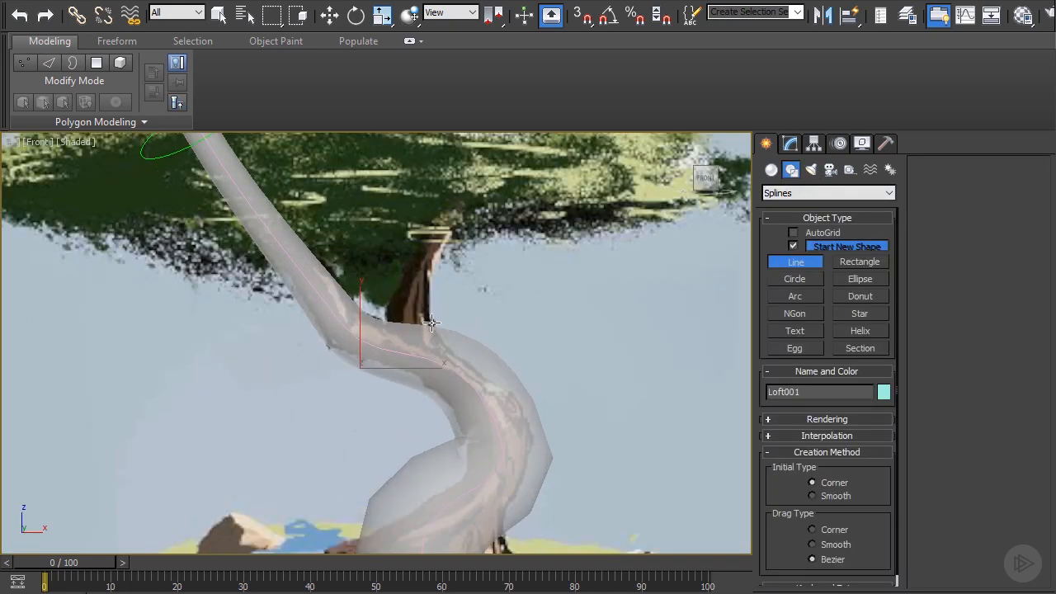
left_click(460, 377)
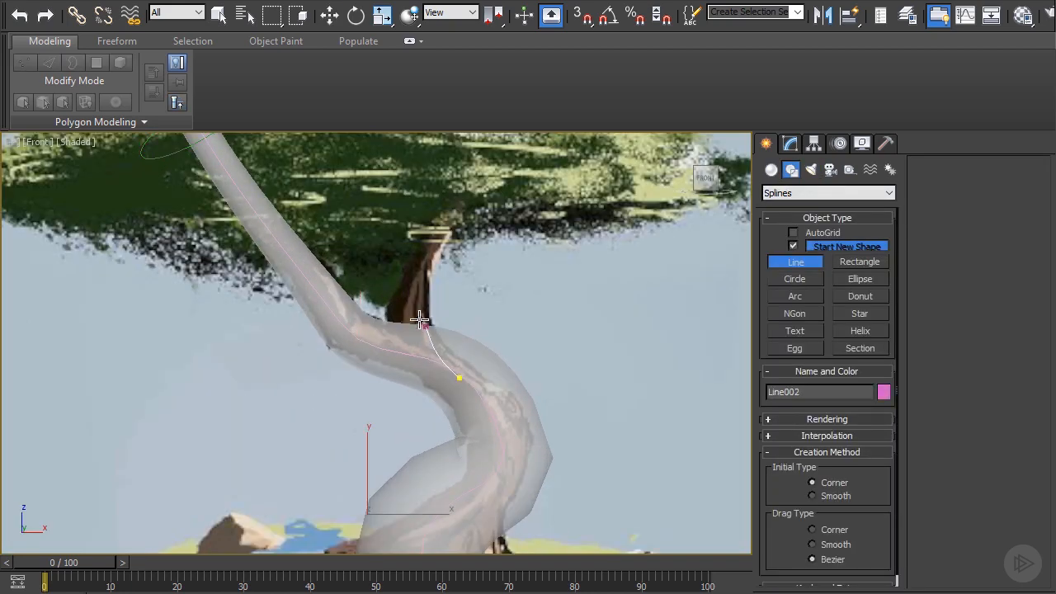
scroll(469, 231, "down", 3)
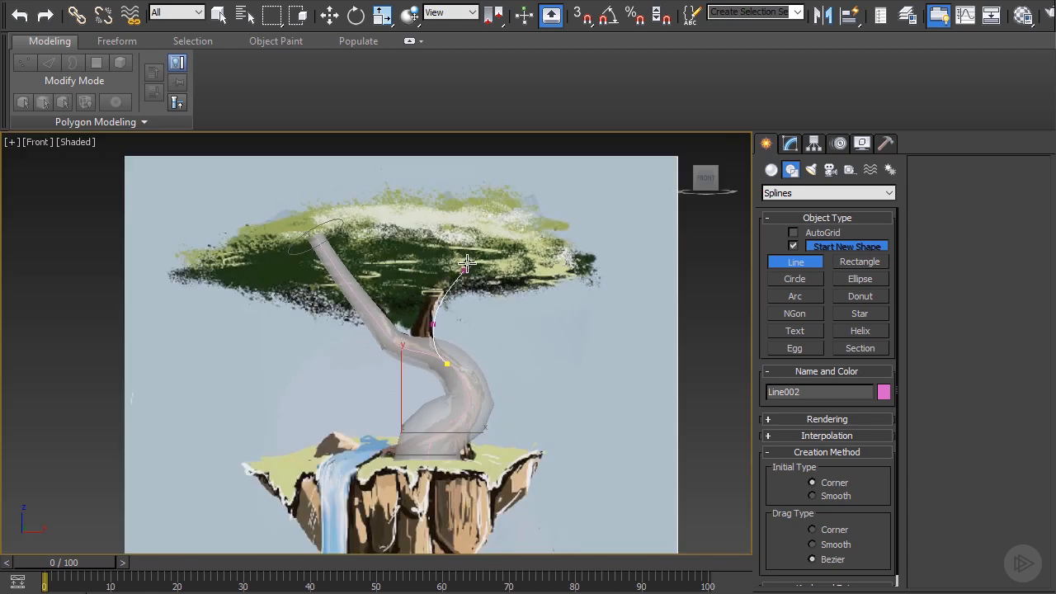
right_click(482, 216)
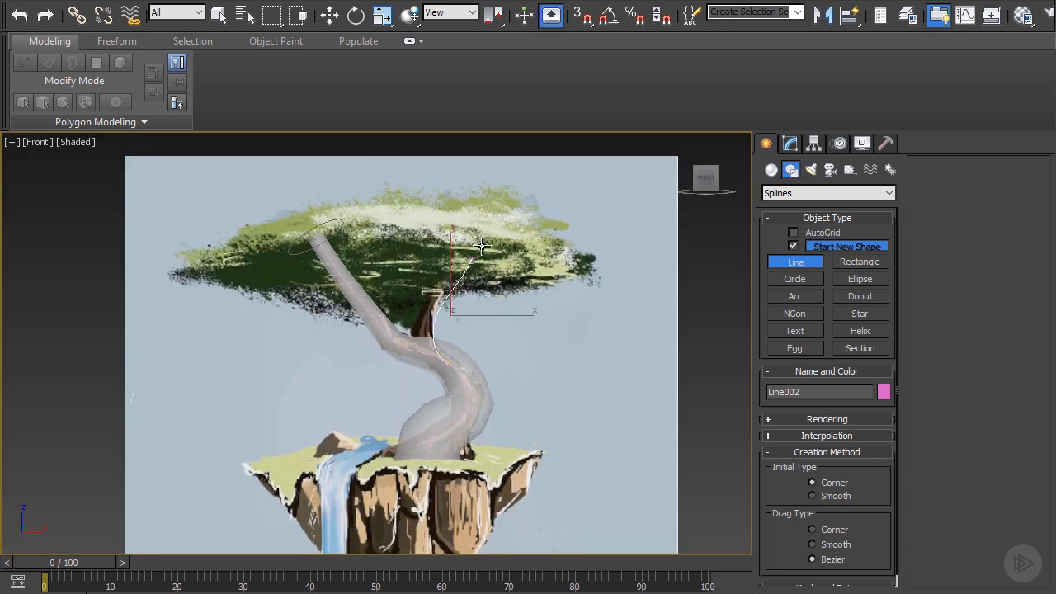
scroll(462, 277, "up", 2)
key("w")
Loft the base circle along the new second-branch line as an instanced shape.
left_click(793, 145)
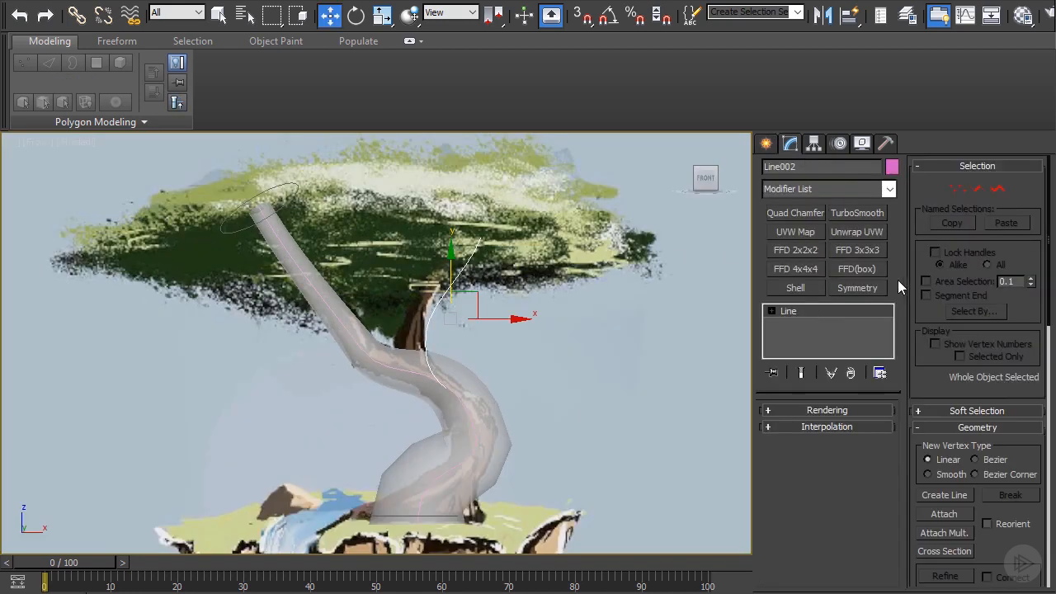
left_click(766, 144)
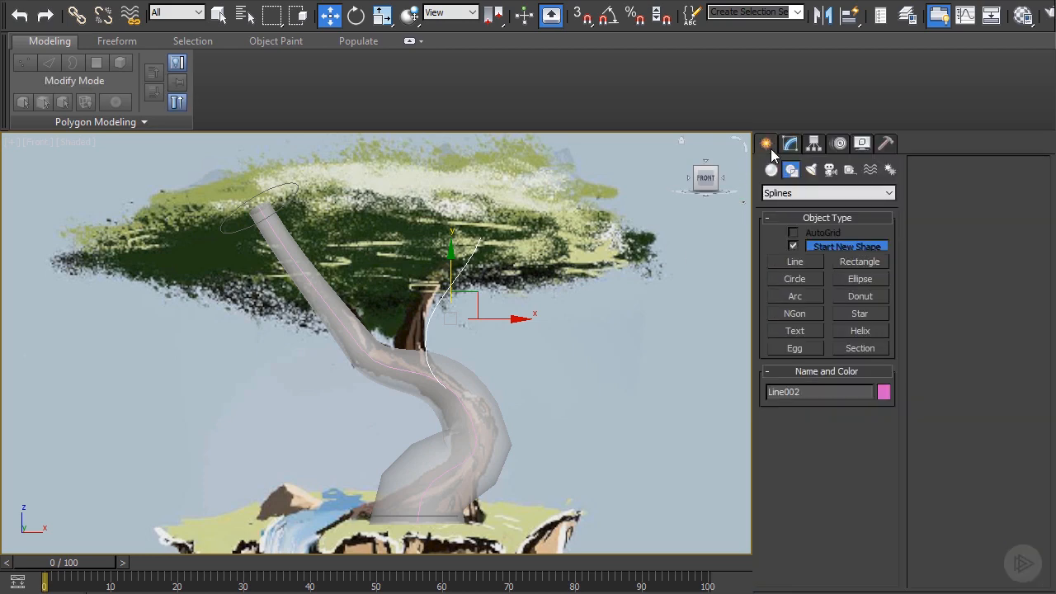
key("shift+z")
left_click(773, 170)
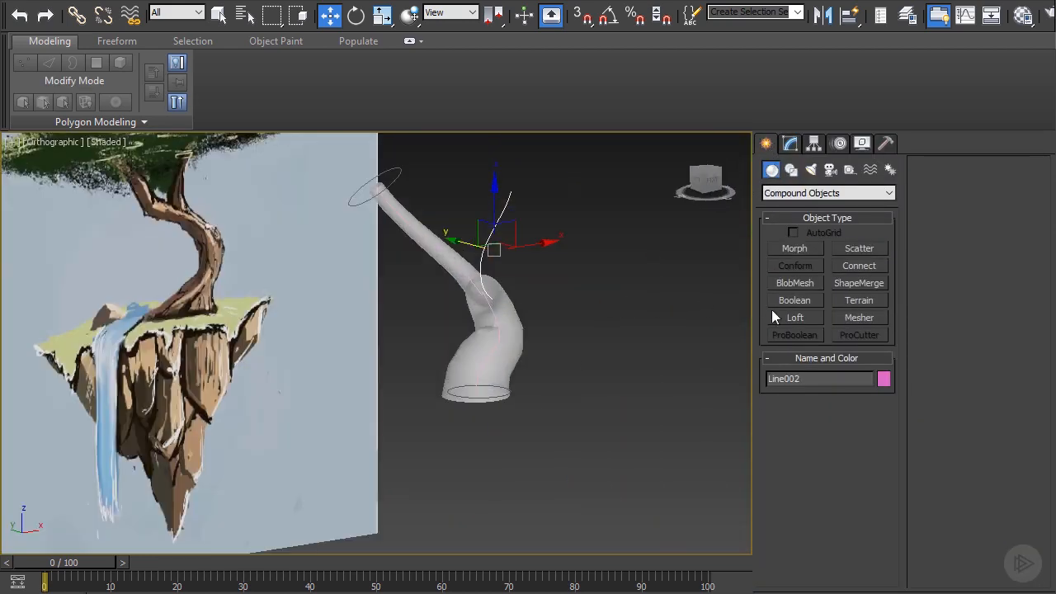
left_click(796, 318)
scroll(470, 369, "up", 6)
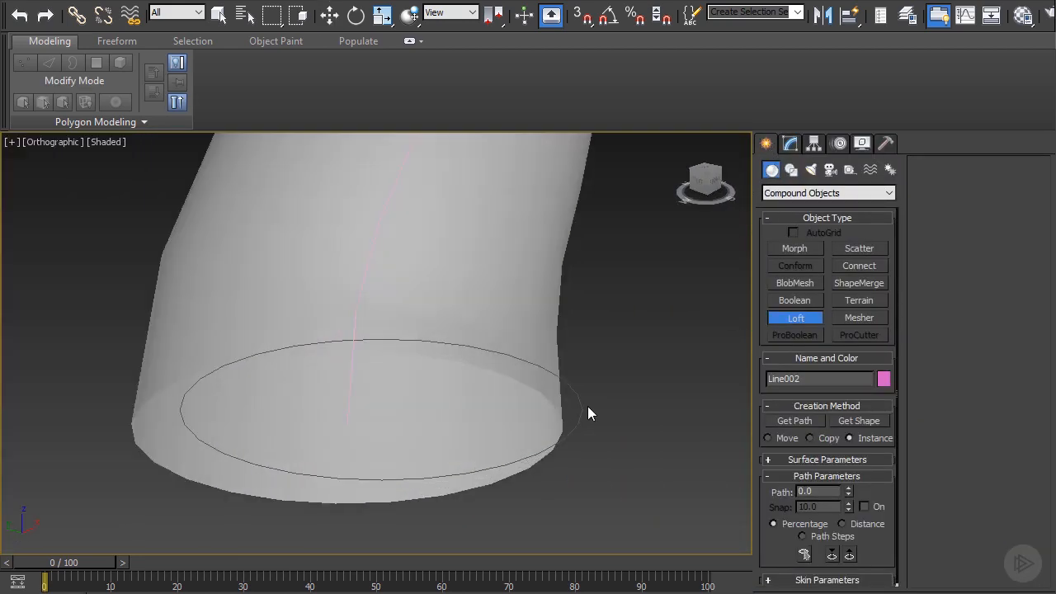
left_click(855, 421)
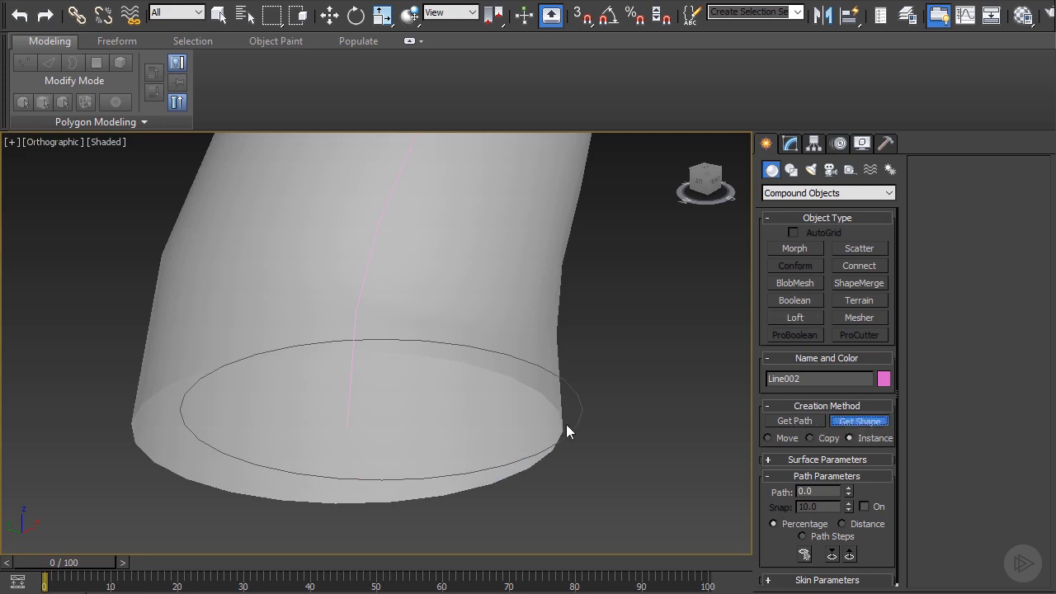
left_click(580, 418)
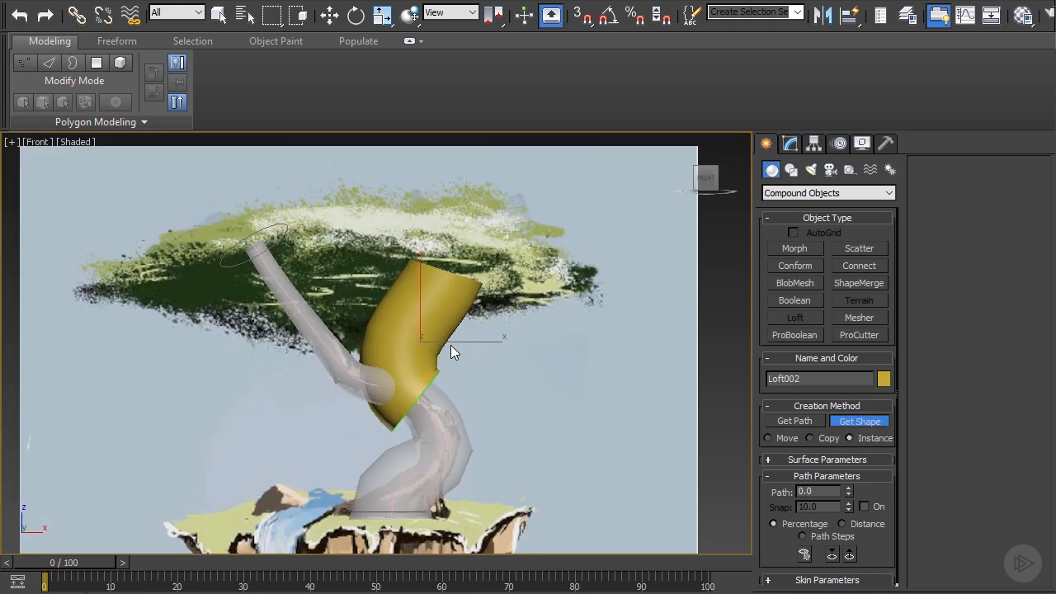
Edit the branch loft's path at vertex level and shift its base vertex in depth toward the trunk's centre.
key("w")
left_click(789, 144)
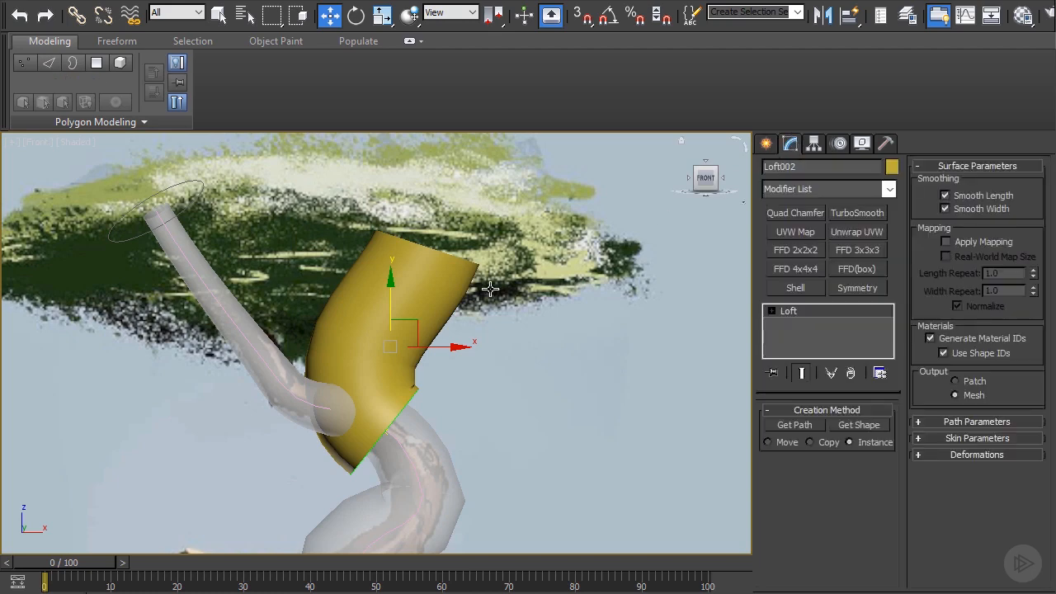
scroll(644, 289, "down", 3)
middle_click_drag(610, 299, 374, 333, "alt")
key("f")
key("z")
scroll(448, 325, "down", 3)
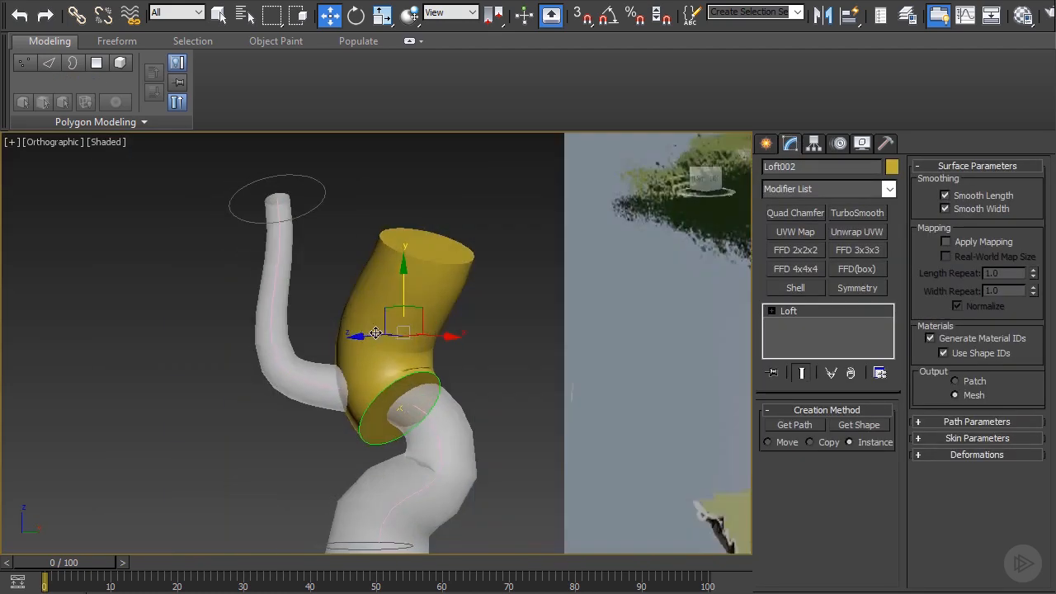
scroll(375, 333, "up", 3)
left_click(771, 311)
left_click(797, 336)
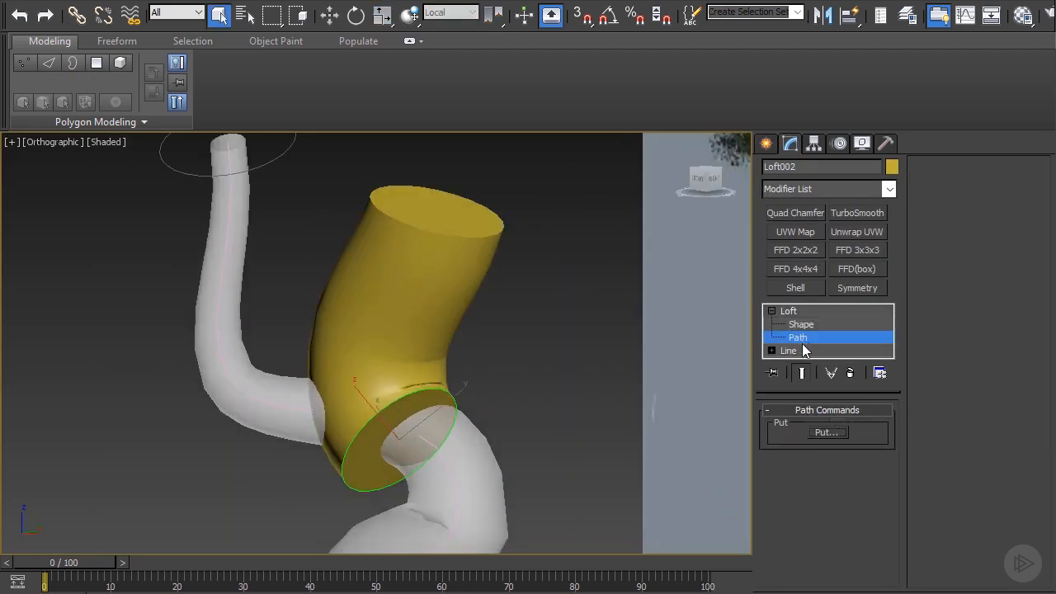
left_click(771, 351)
left_click(801, 325)
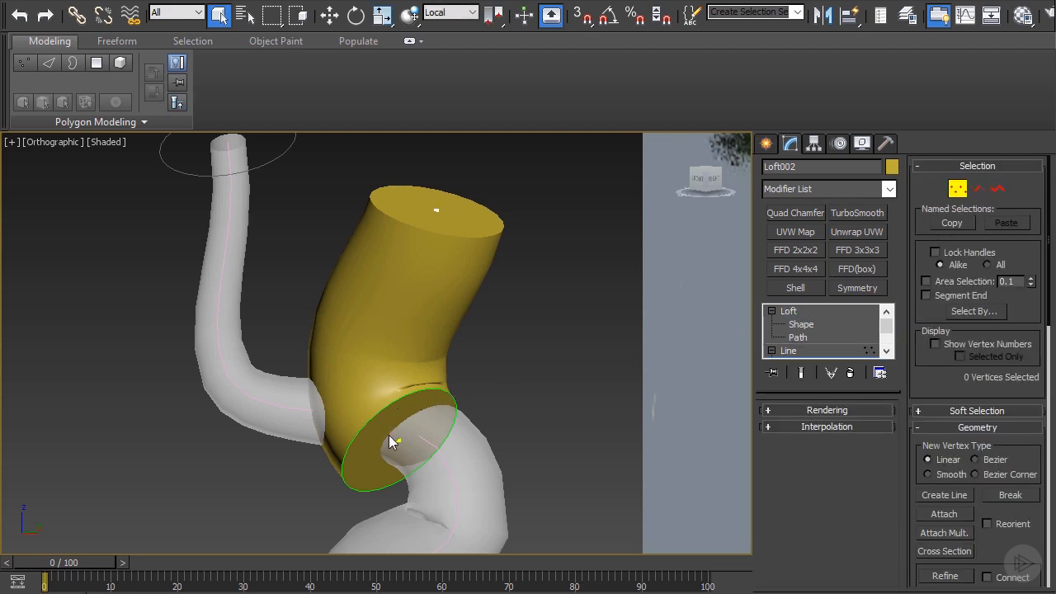
middle_click_drag(415, 450, 391, 452, "alt")
key("w")
left_click_drag(366, 451, 394, 443)
scroll(399, 377, "down", 2)
Raise the branch path's tip vertex further into the painted foliage in the front view.
left_click_drag(386, 222, 468, 270)
key("f")
scroll(554, 312, "down", 7)
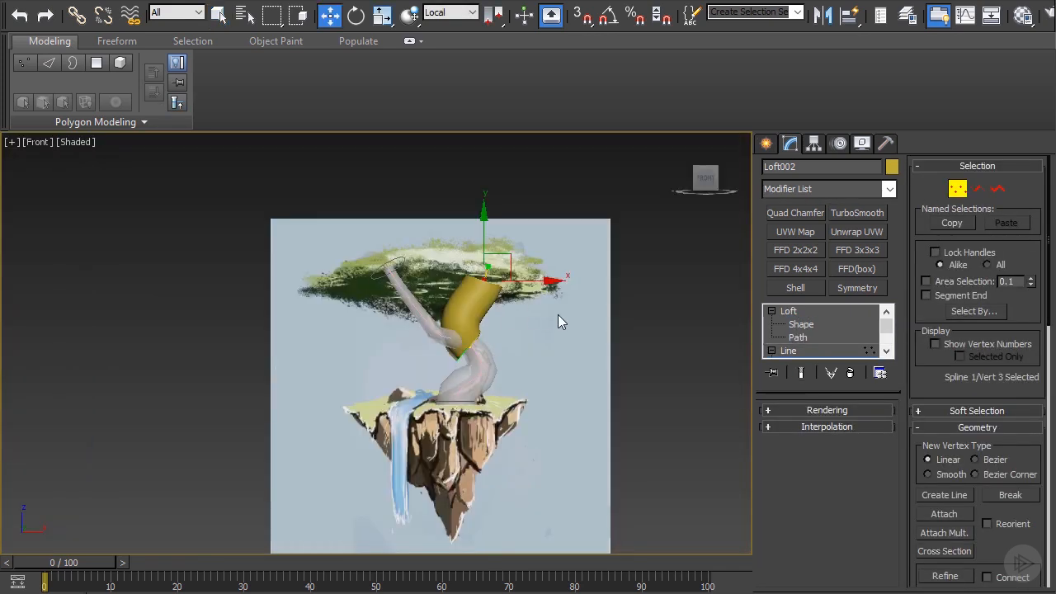
scroll(541, 263, "up", 5)
left_click_drag(533, 279, 529, 241)
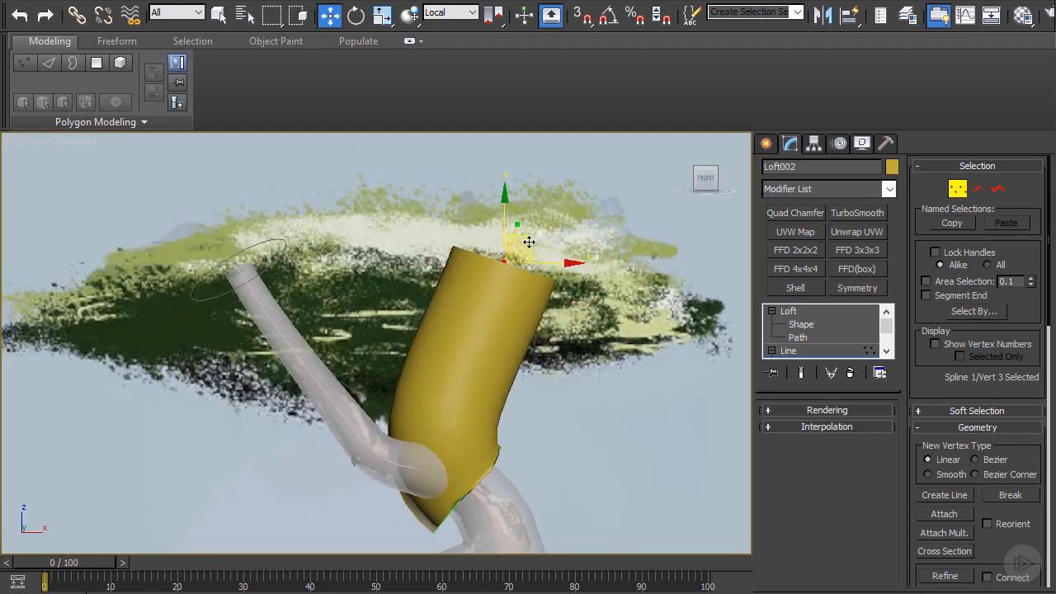
scroll(342, 321, "down", 3)
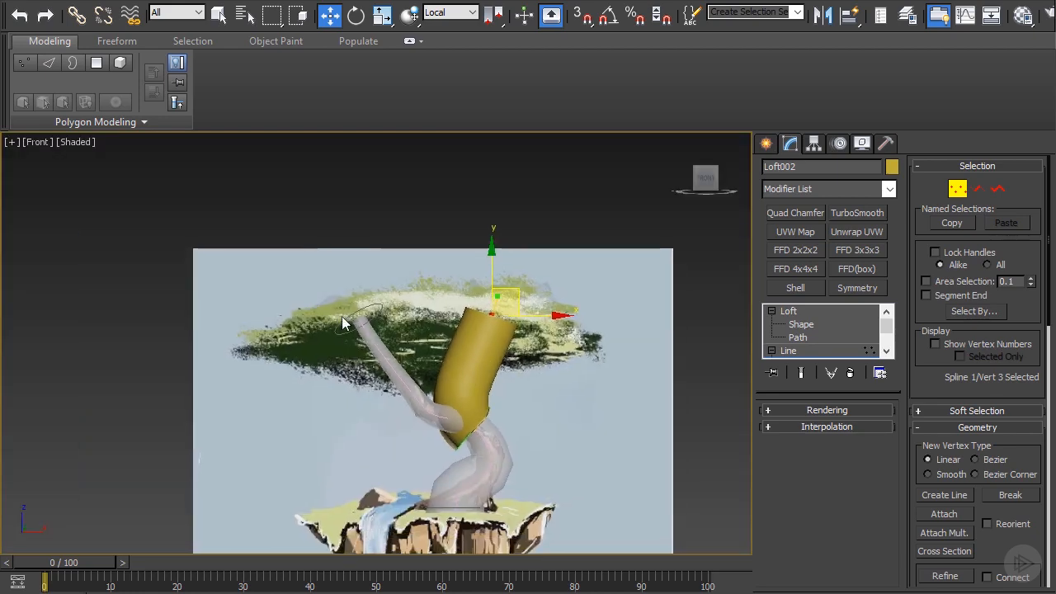
scroll(487, 312, "up", 5)
scroll(540, 344, "down", 2)
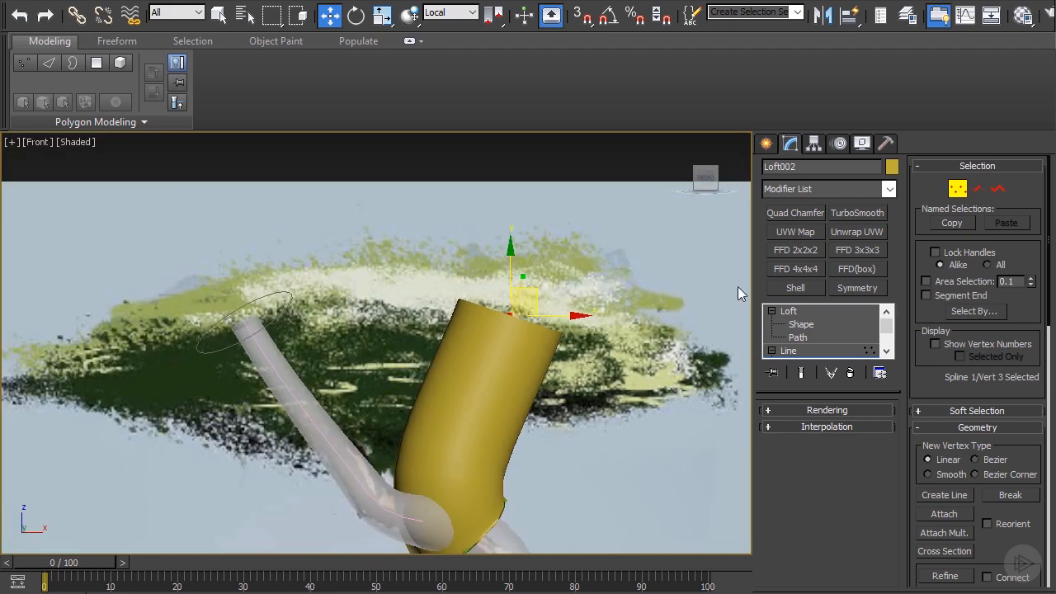
scroll(800, 332, "down", 1)
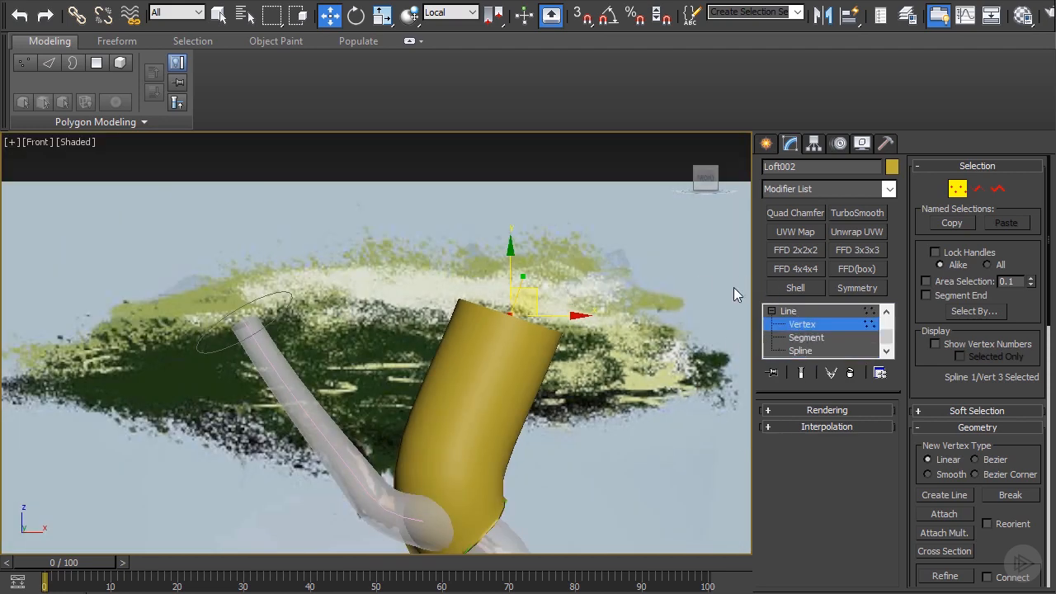
scroll(789, 326, "up", 1)
Taper the branch loft with a Scale deformation, setting about 55.6 at the base and about 9.3 at the tip.
left_click(798, 337)
middle_click_drag(476, 367, 563, 258)
left_click(795, 312)
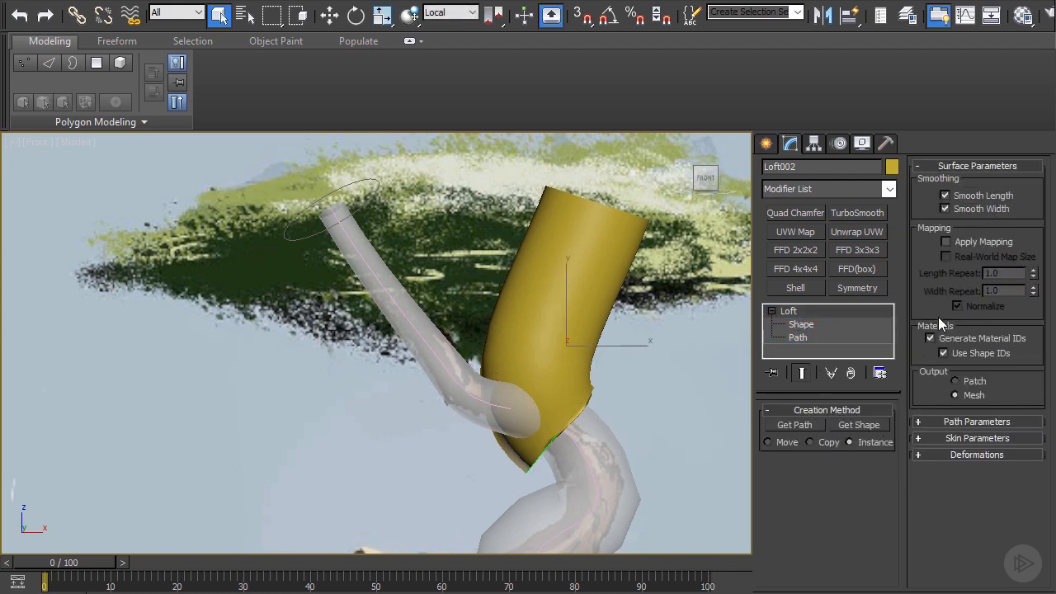
left_click(963, 456)
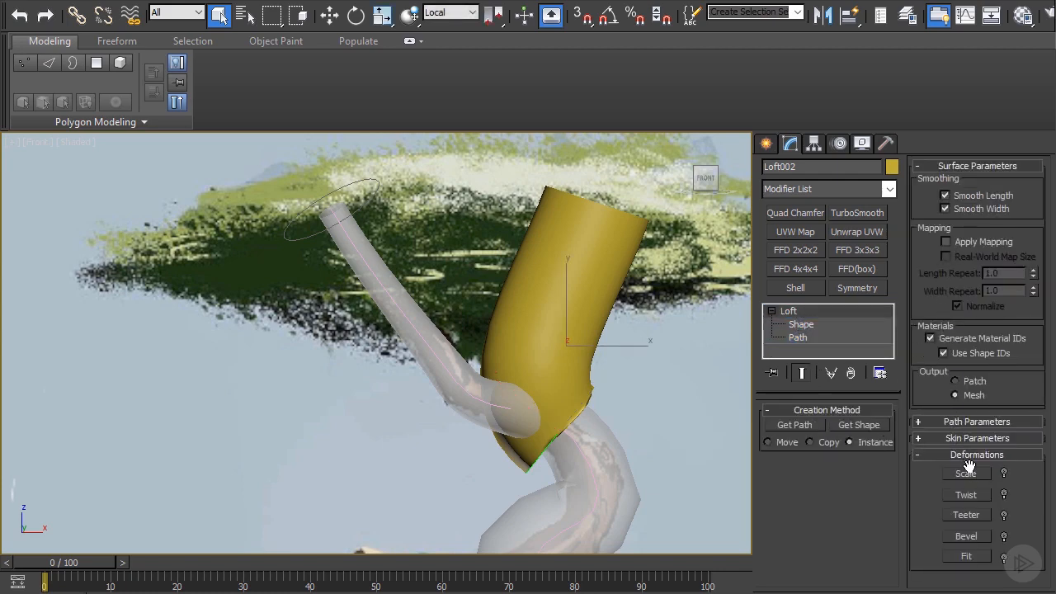
left_click(966, 473)
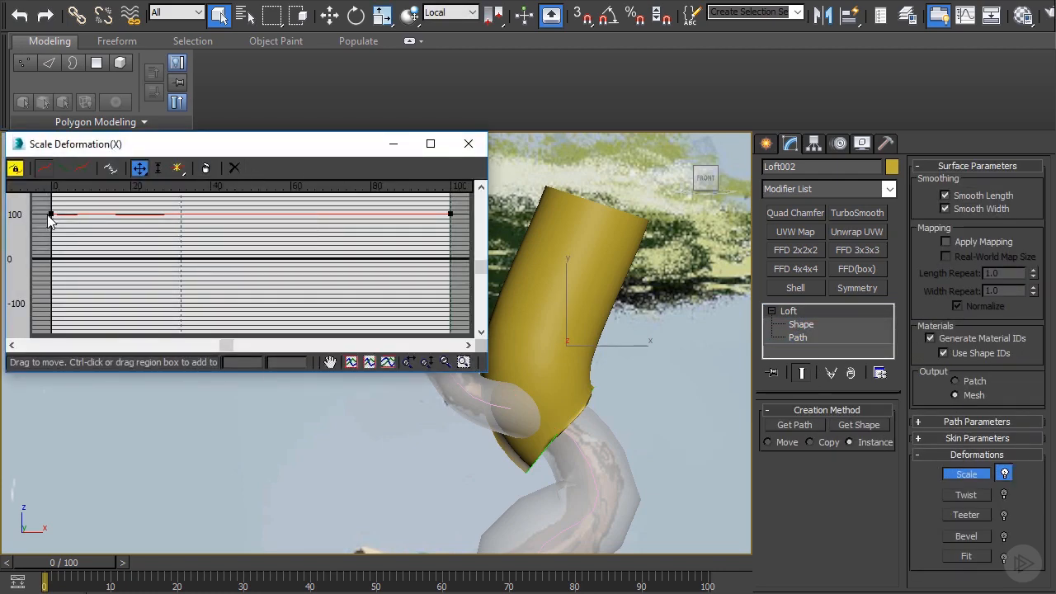
left_click_drag(49, 220, 51, 234)
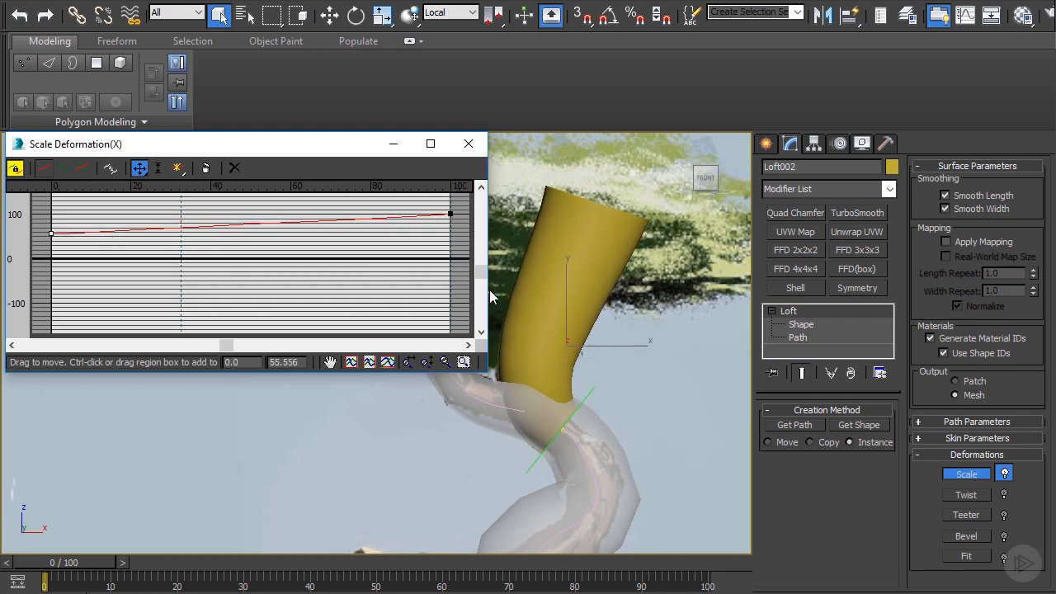
left_click_drag(449, 215, 448, 254)
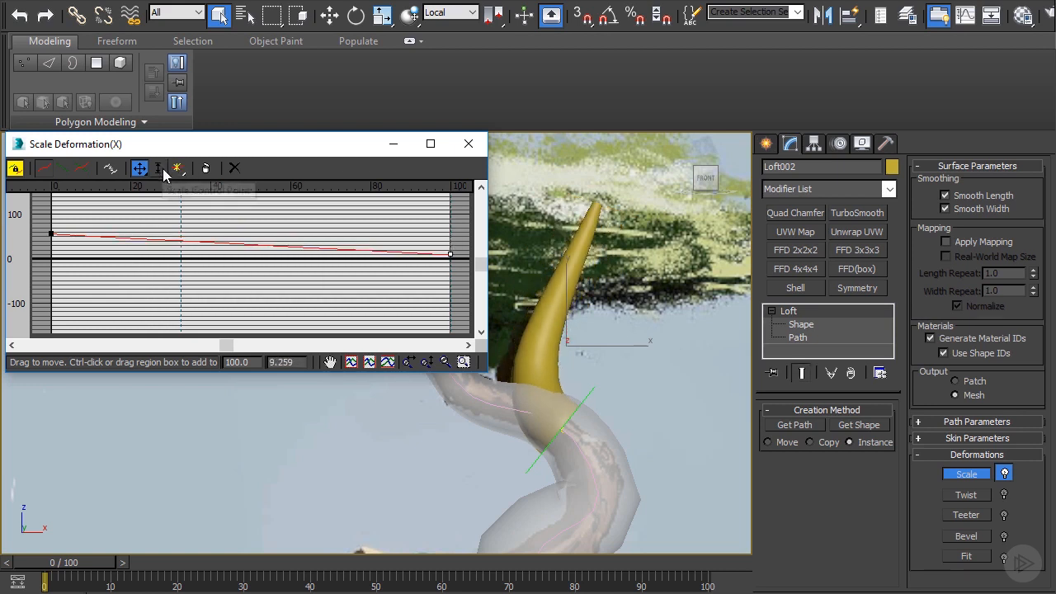
Insert a Bezier control point about 45% along the scale curve and lower it to about 27.
left_click_drag(178, 168, 185, 198)
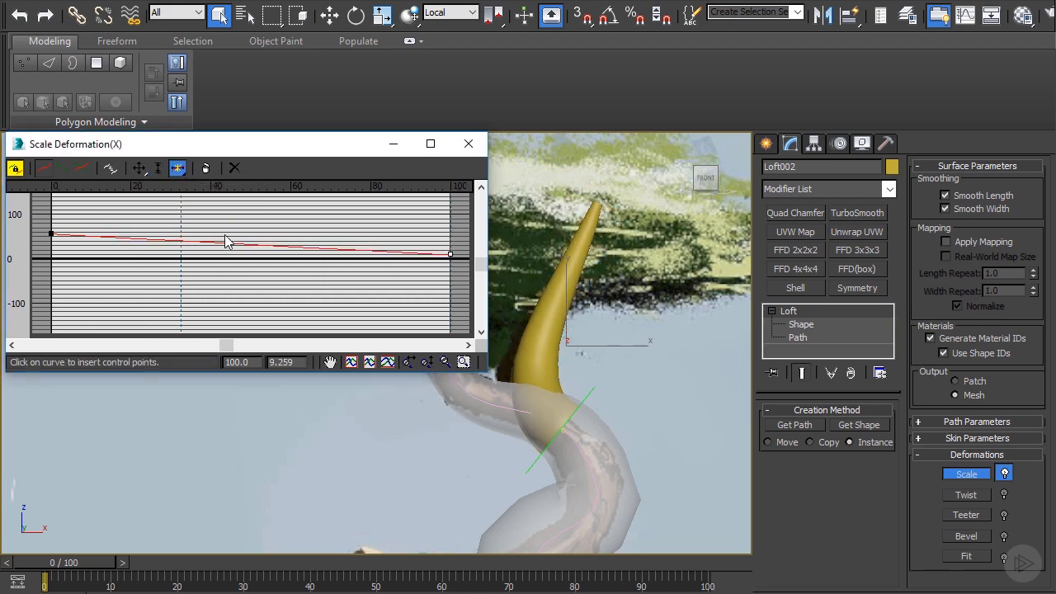
left_click(232, 245)
left_click(140, 169)
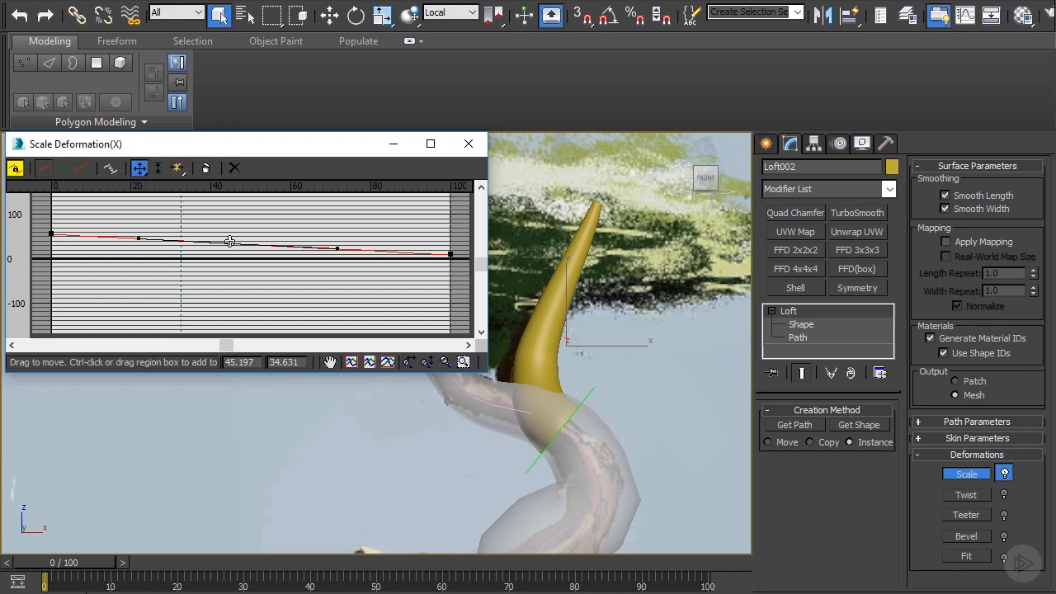
left_click_drag(231, 242, 231, 246)
left_click_drag(341, 252, 343, 247)
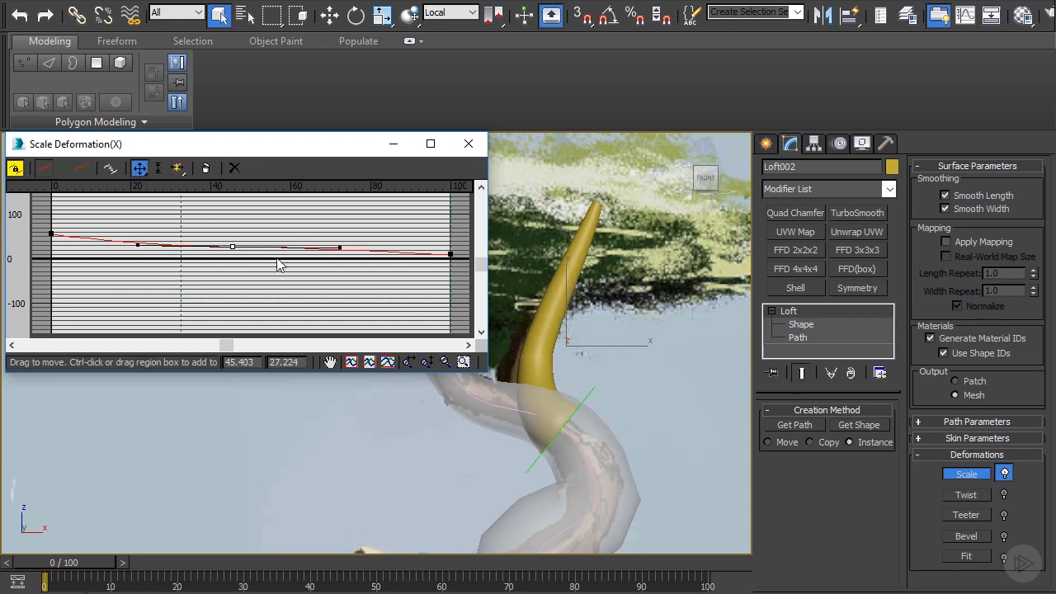
Tilt the middle control point's handles to follow the taper and lower the point to about 18.
left_click(338, 255)
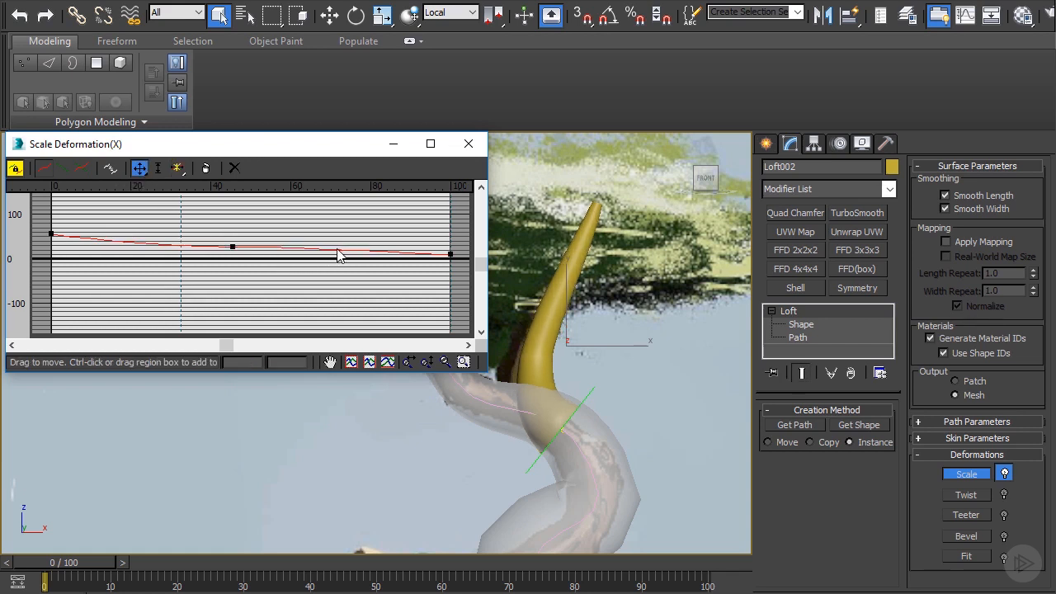
left_click(233, 247)
left_click_drag(337, 247, 335, 251)
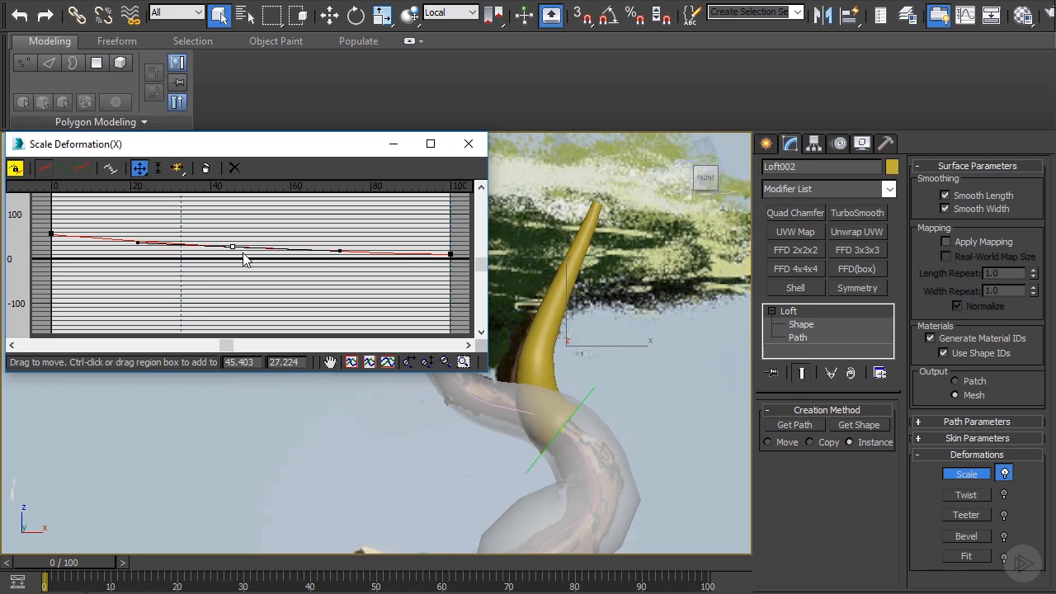
left_click_drag(231, 247, 211, 258)
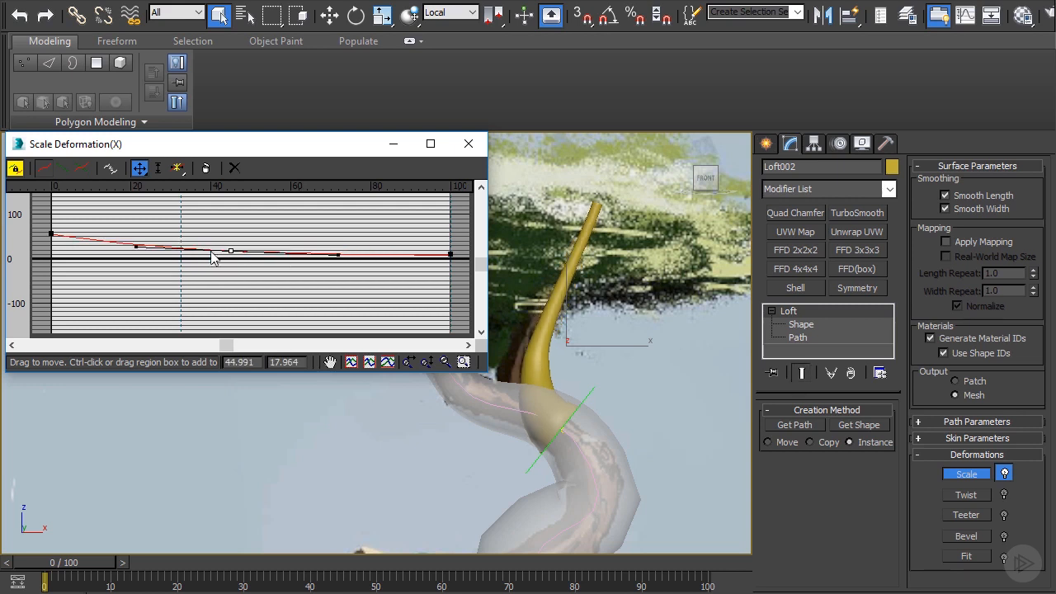
Set the branch's base scale to about 61, raise the tip and middle points slightly, and minimise the scale curve window.
left_click(51, 231)
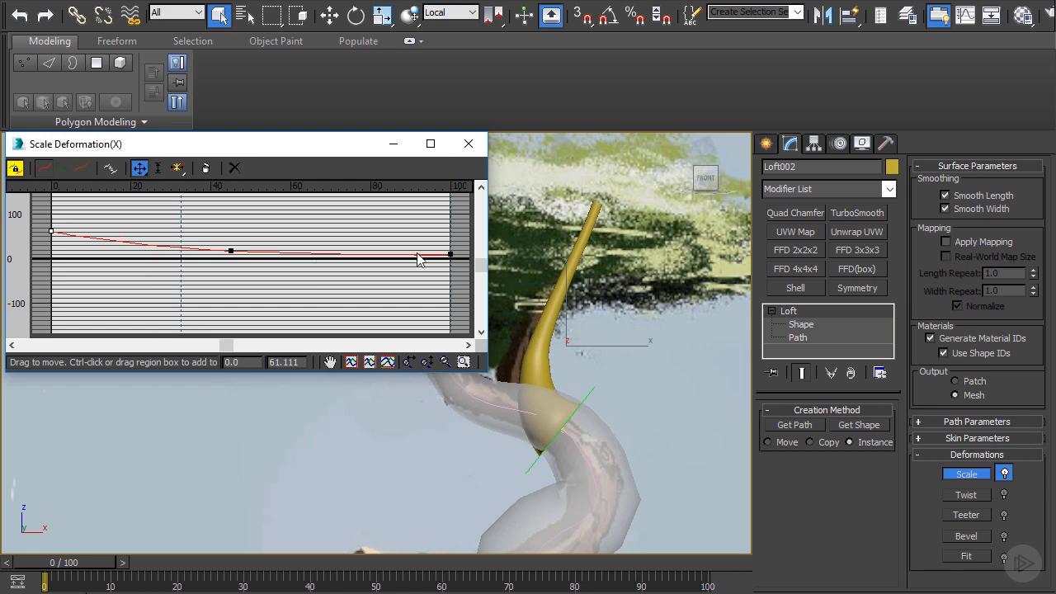
left_click_drag(449, 251, 450, 249)
left_click_drag(231, 251, 228, 247)
left_click(52, 231)
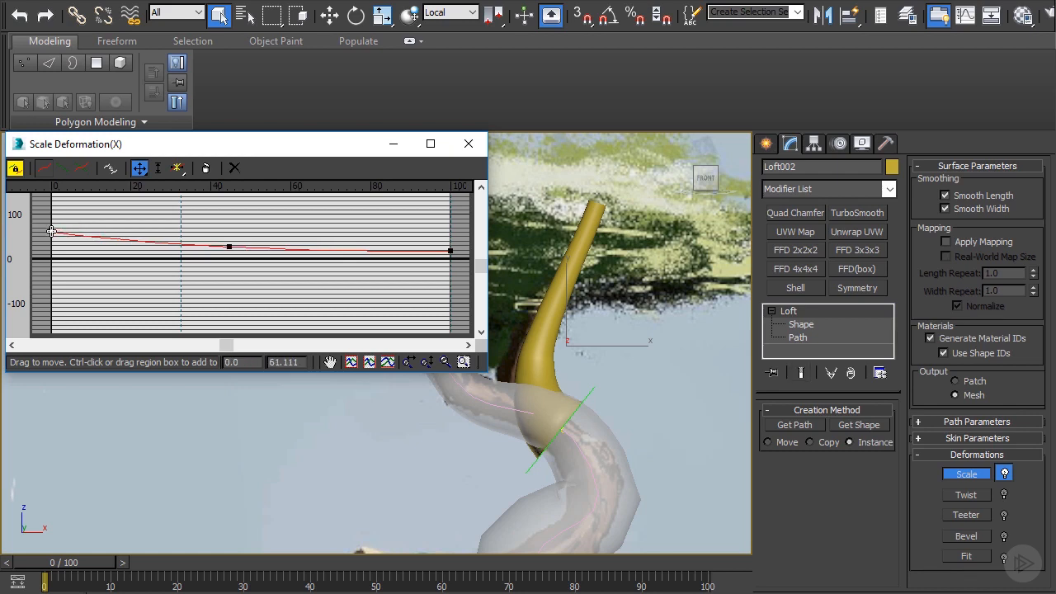
key("w")
scroll(571, 249, "down", 4)
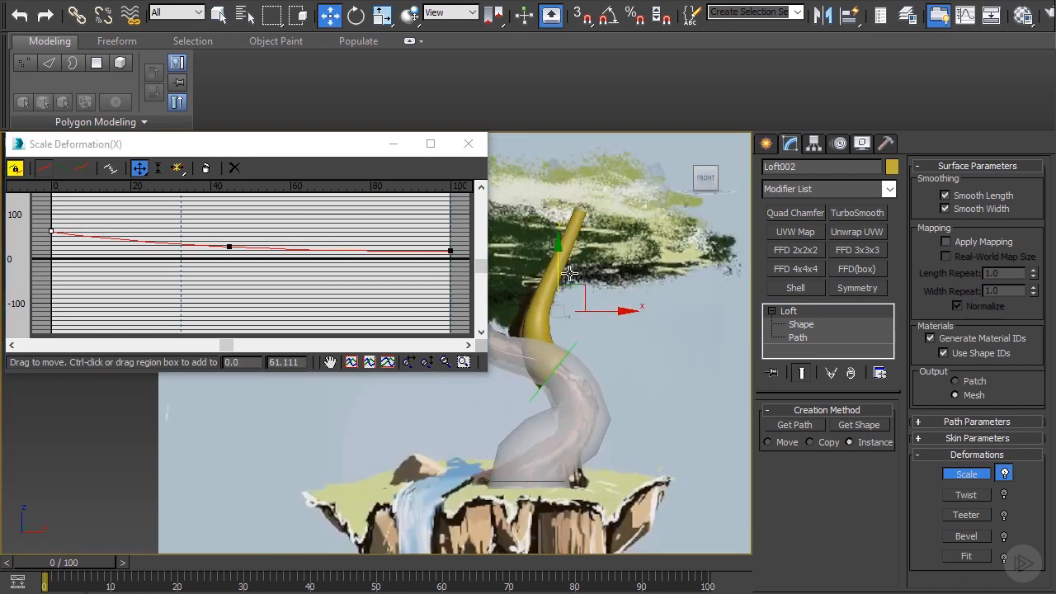
middle_click_drag(571, 251, 700, 290, "alt")
left_click(394, 145)
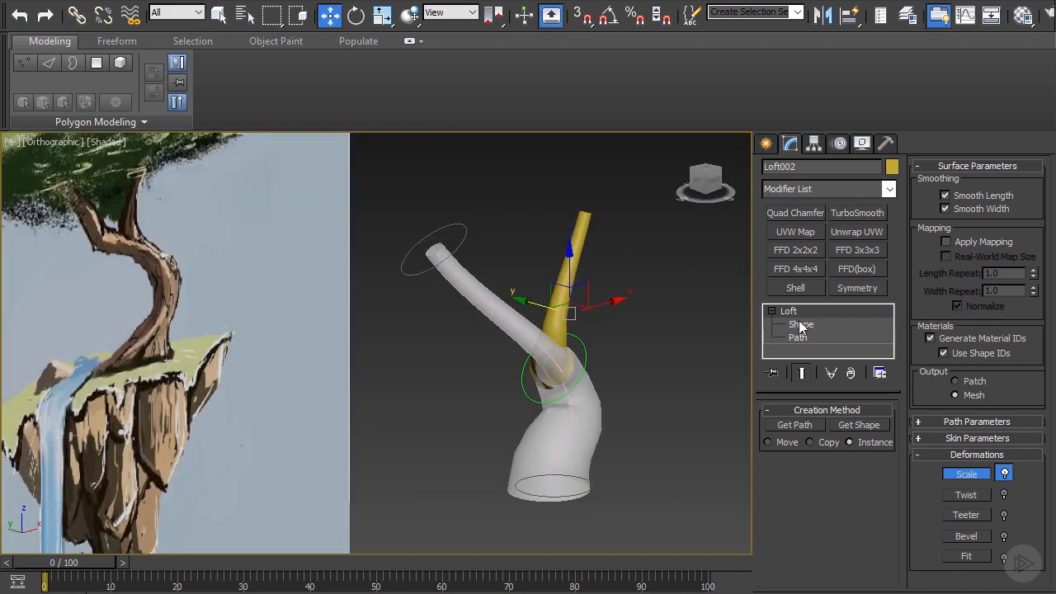
Pull the branch path's tip vertex forward, away from the painting, so the branch leans out in depth.
left_click(798, 336)
scroll(799, 337, "down", 2)
left_click(798, 324)
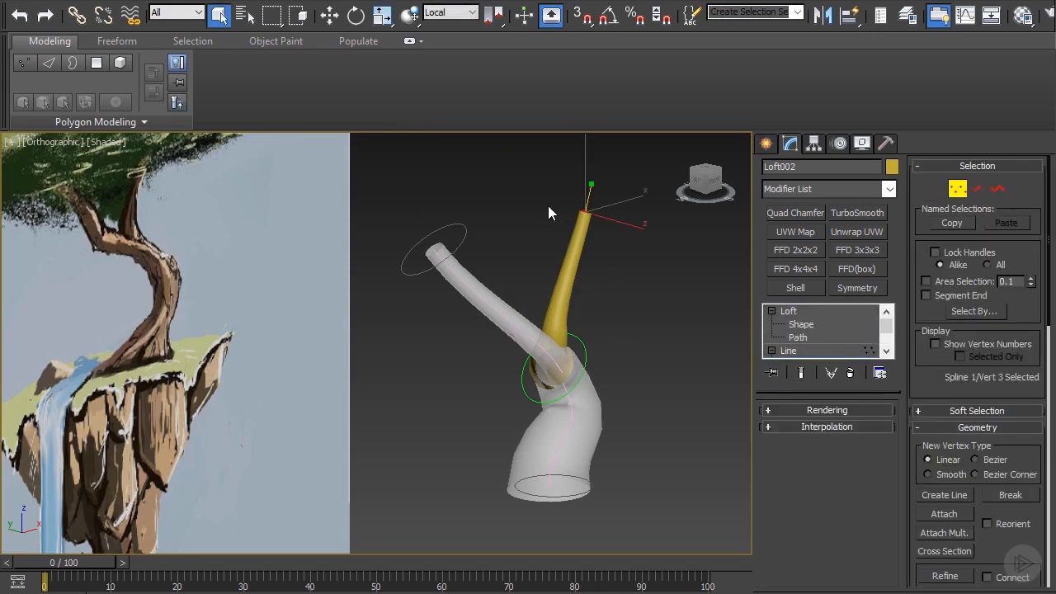
middle_click_drag(548, 206, 647, 246, "alt")
key("w")
left_click_drag(624, 220, 648, 227)
middle_click_drag(650, 231, 666, 349, "alt")
key("t")
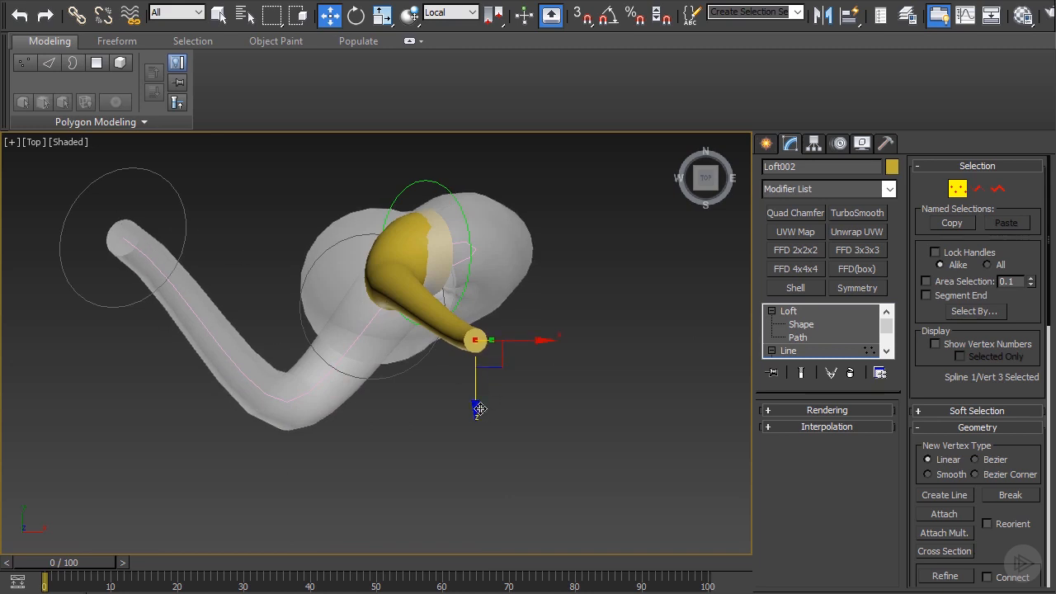
left_click_drag(479, 409, 483, 433)
Select the branch path's middle vertex and shift it sideways so the bend follows the painted branch.
middle_click_drag(482, 433, 431, 292, "alt")
left_click(414, 353)
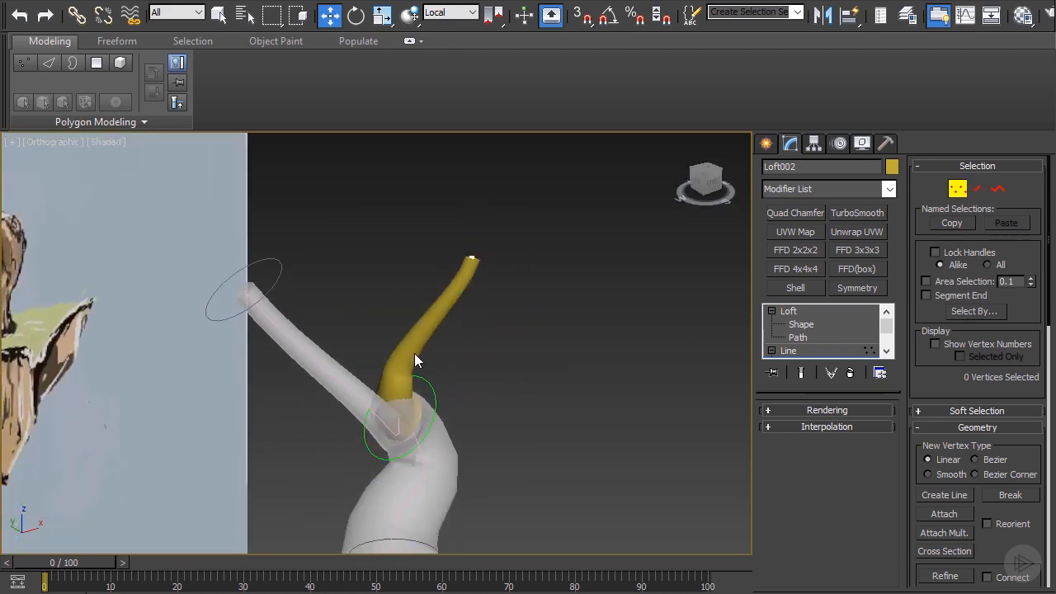
middle_click_drag(414, 353, 103, 334, "alt")
scroll(294, 366, "down", 2)
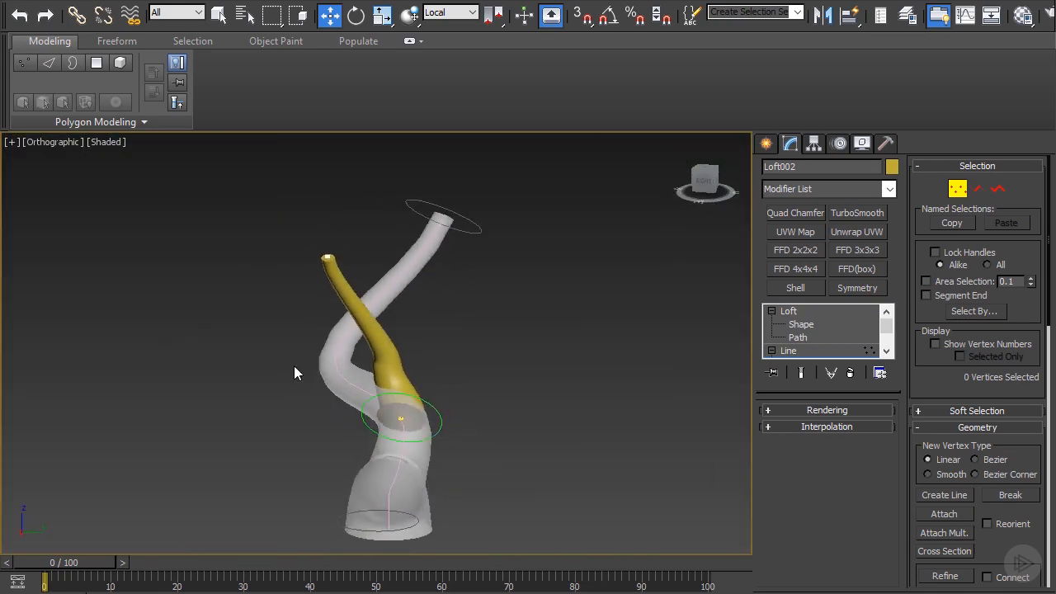
scroll(294, 366, "up", 2)
left_click(429, 361)
middle_click_drag(469, 378, 409, 309, "alt")
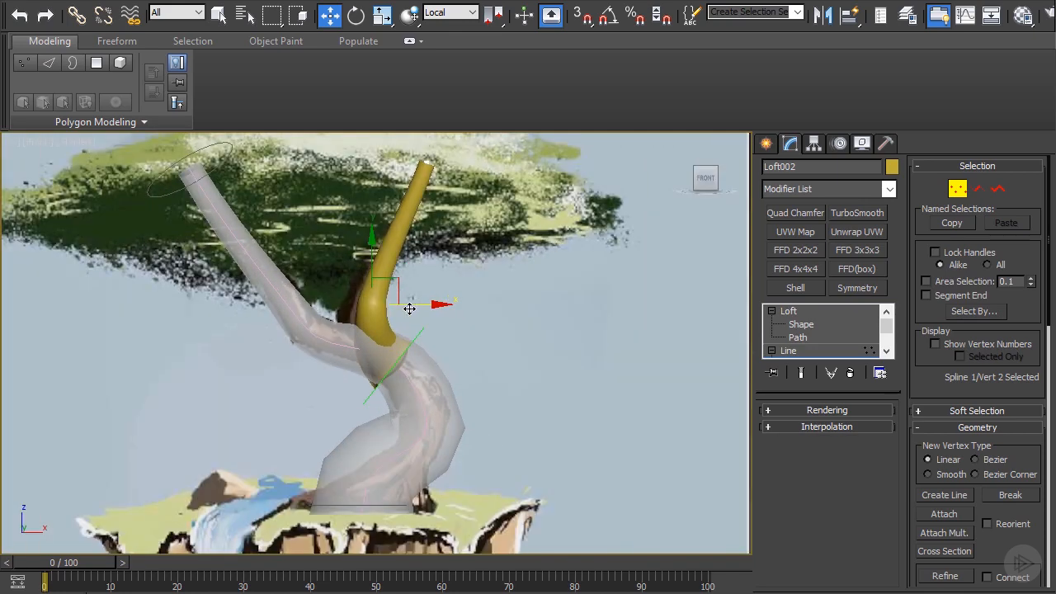
left_click_drag(410, 308, 367, 265)
Rotate the branch path's tip vertex handles upright and shift the tip outward so the end points straight up.
left_click(402, 152)
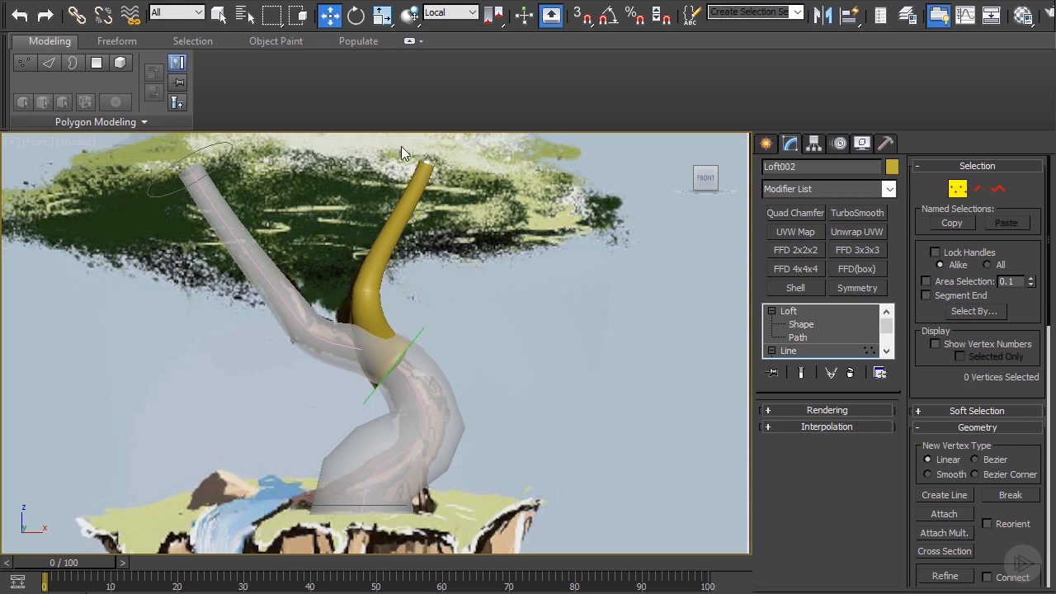
left_click_drag(402, 153, 447, 178)
key("r")
middle_click_drag(446, 157, 445, 236)
key("e")
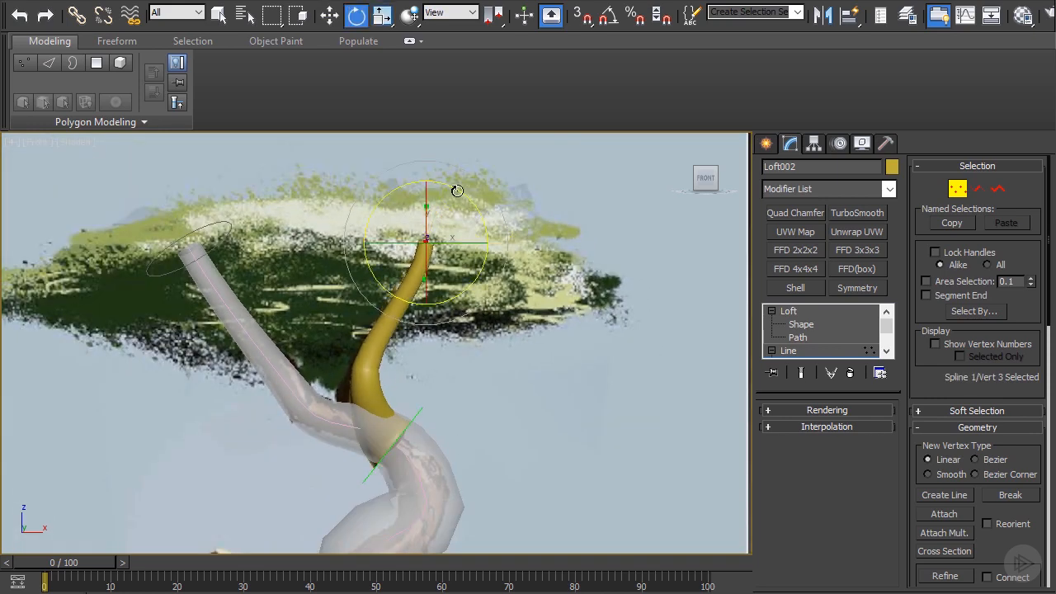
left_click_drag(457, 190, 486, 217)
key("w")
Select the branch path's middle vertex and adjust its depth in top view, moving it back towards the painting.
middle_click_drag(405, 450, 415, 341)
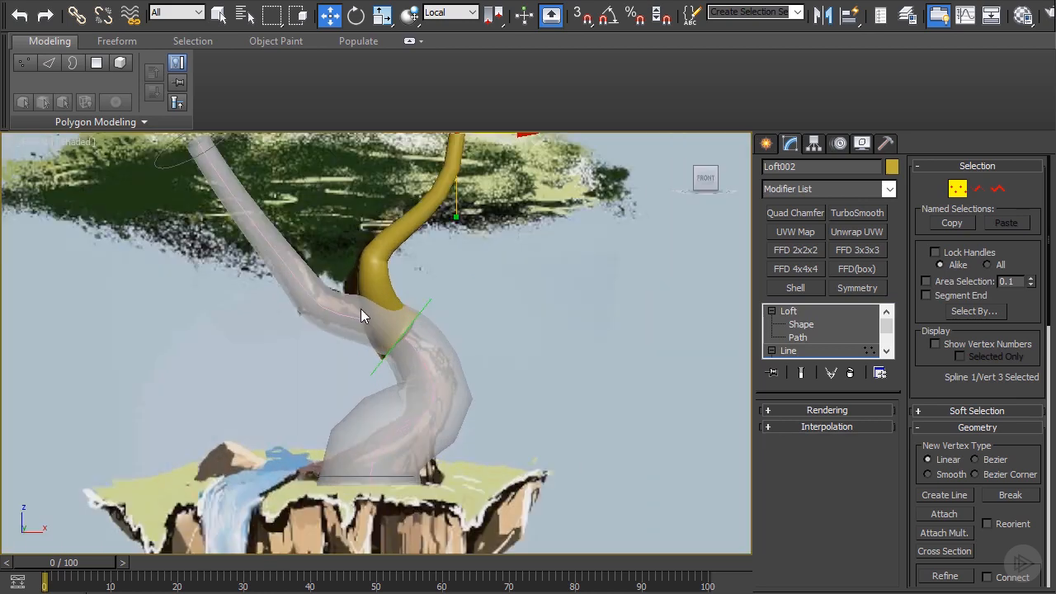
scroll(397, 315, "up", 4)
left_click_drag(360, 309, 449, 326)
middle_click_drag(449, 326, 472, 341, "alt")
key("t")
scroll(469, 339, "down", 4)
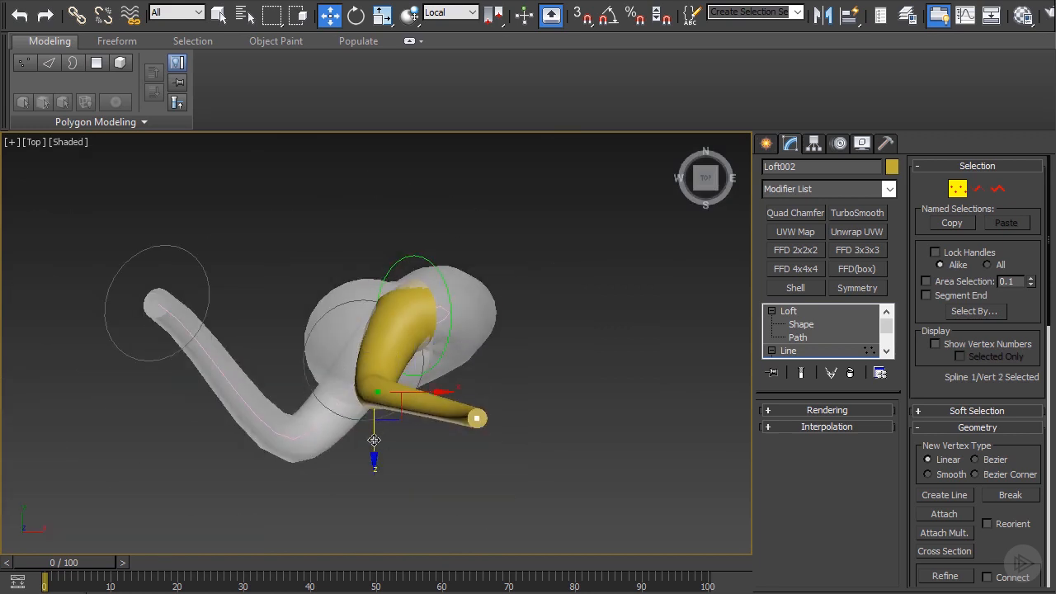
left_click_drag(374, 440, 362, 349)
Move the branch path's tip vertex inward and compare the curve with the painting in front view.
middle_click_drag(441, 345, 439, 159, "alt")
scroll(437, 156, "down", 1)
left_click(527, 146)
middle_click_drag(561, 277, 565, 320, "alt")
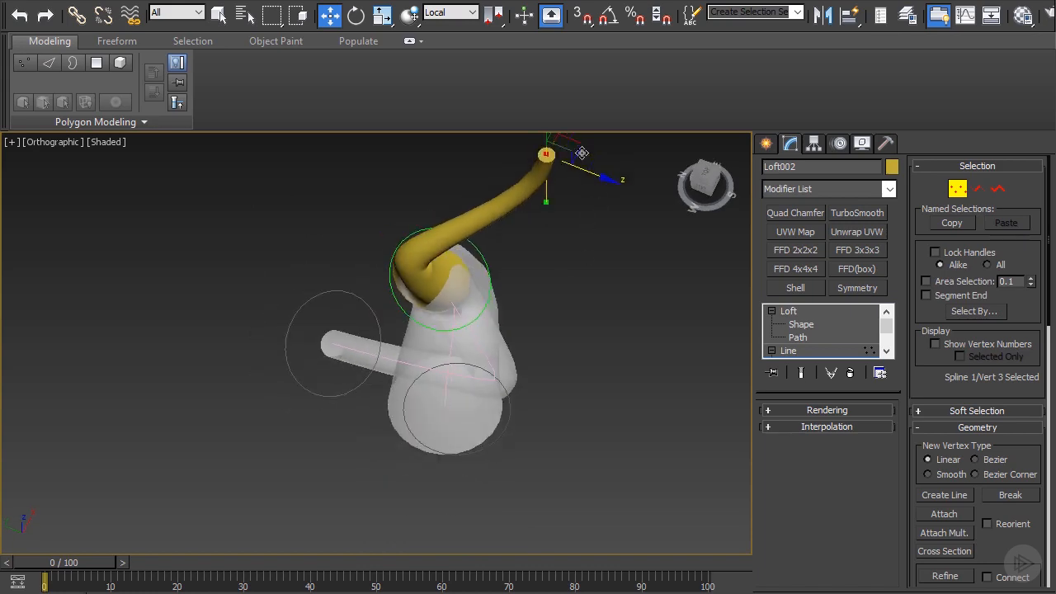
left_click_drag(582, 153, 528, 157)
middle_click_drag(537, 235, 419, 198, "alt")
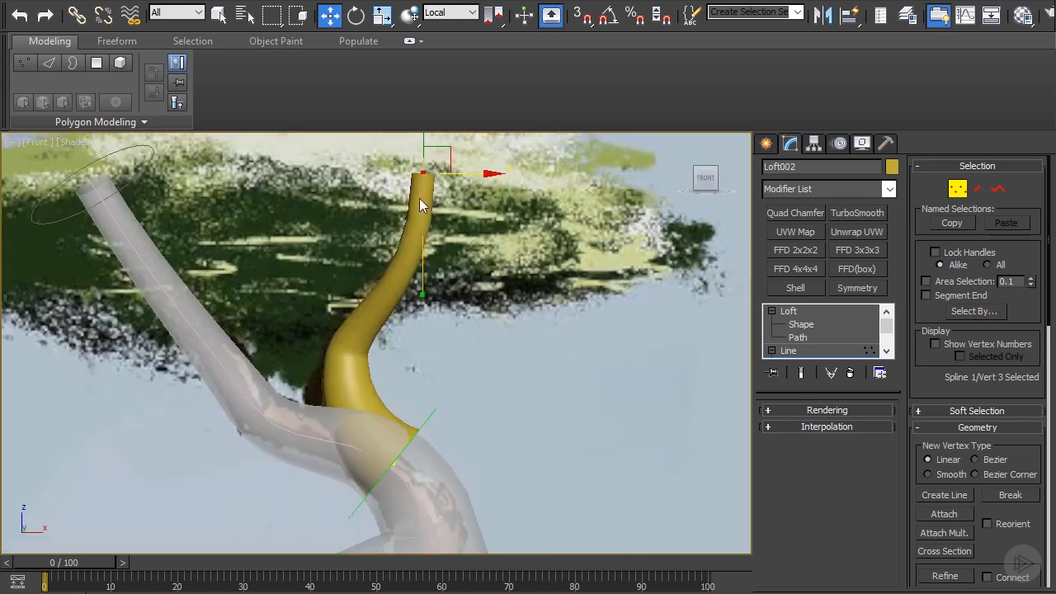
key("f")
scroll(632, 261, "up", 3)
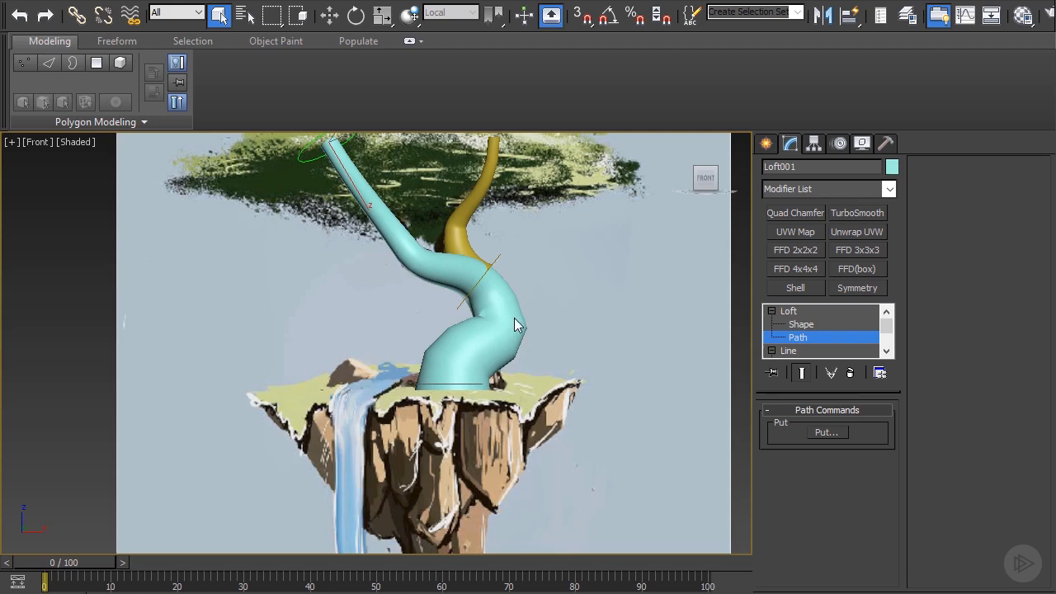
Open the trunk loft's path line for vertex editing and lengthen the second vertex's handles to smooth the upper bend.
mouse_move(514, 318)
middle_mouse_down("alt")
mouse_move(702, 321)
mouse_move(745, 280)
mouse_move(550, 294)
mouse_move(499, 309)
middle_mouse_up("alt")
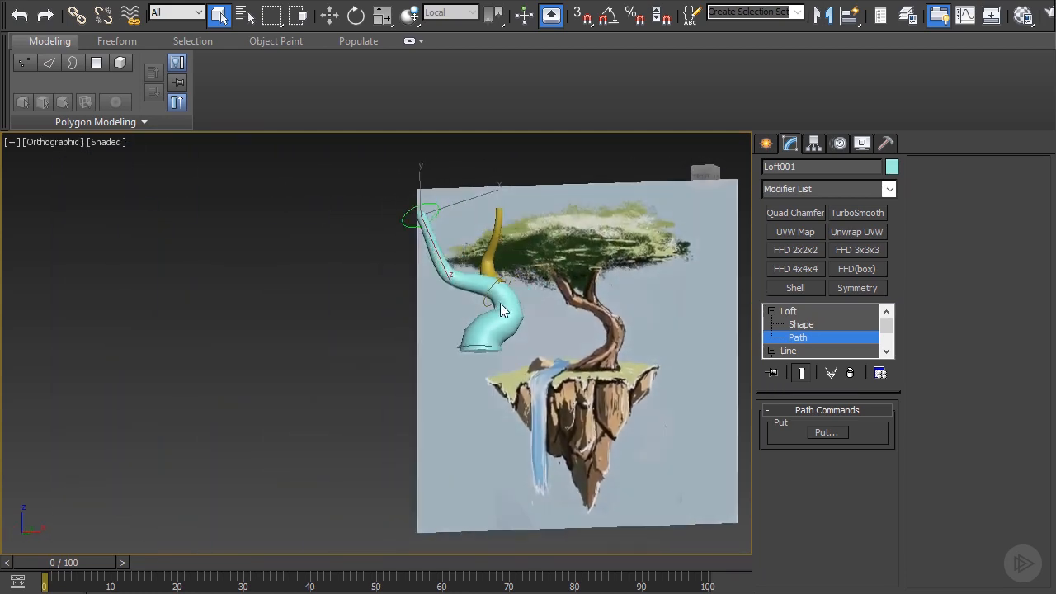
key("f")
scroll(457, 338, "up", 5)
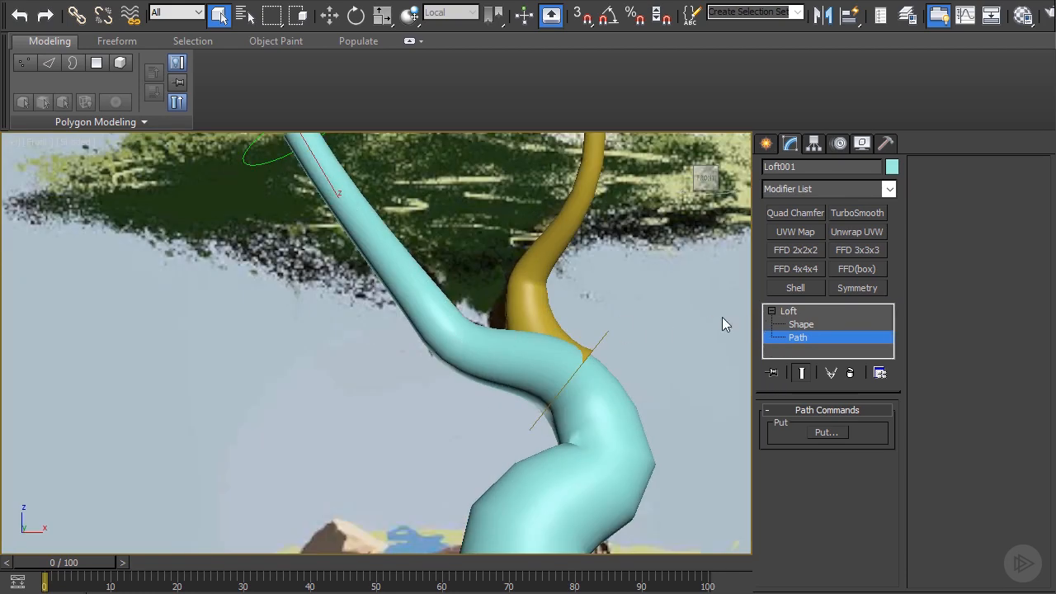
left_click(803, 337)
left_click(814, 338)
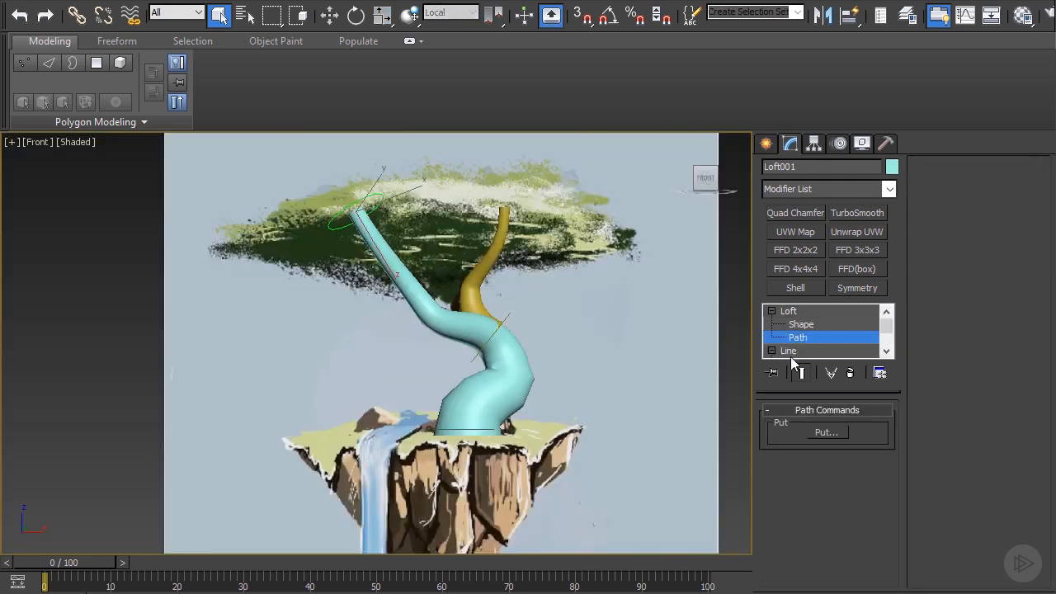
left_click(789, 353)
scroll(791, 354, "down", 3)
left_click(811, 326)
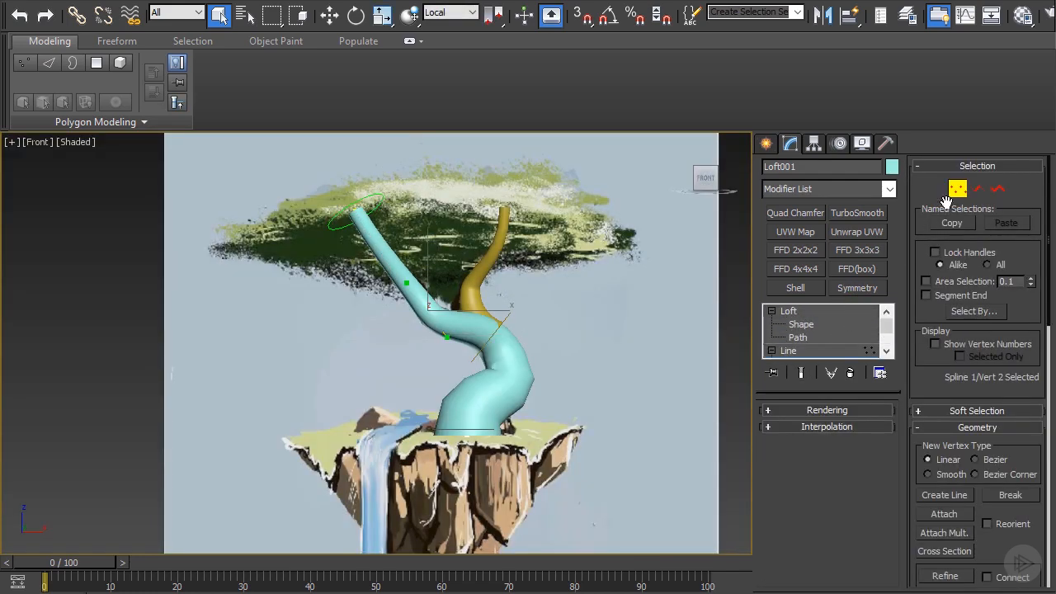
scroll(397, 291, "up", 5)
key("r")
left_click_drag(509, 328, 498, 297)
key("w")
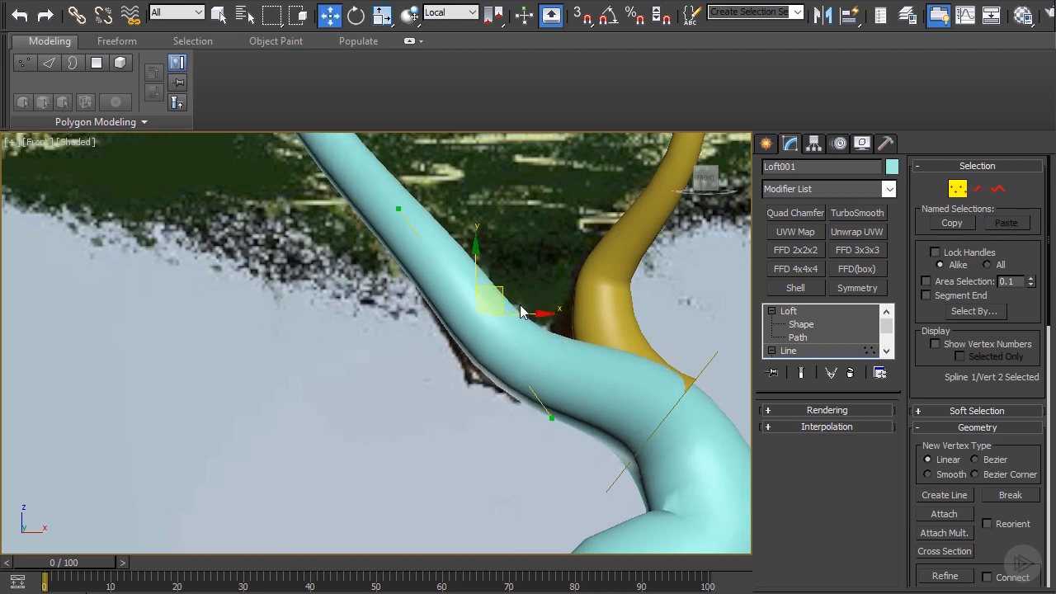
Examine the trunk path's third and fourth vertices against the painting.
scroll(520, 308, "down", 5)
middle_click_drag(552, 367, 505, 326)
left_click_drag(609, 381, 528, 315)
scroll(561, 352, "up", 3)
middle_click_drag(561, 352, 566, 302, "alt")
key("f")
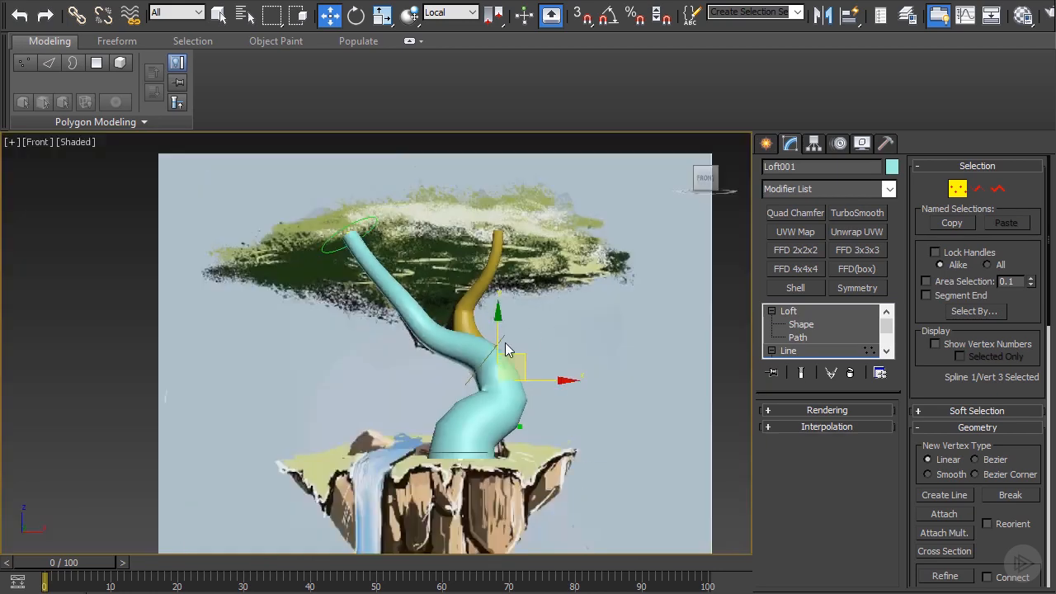
scroll(440, 434, "up", 3)
scroll(551, 300, "down", 4)
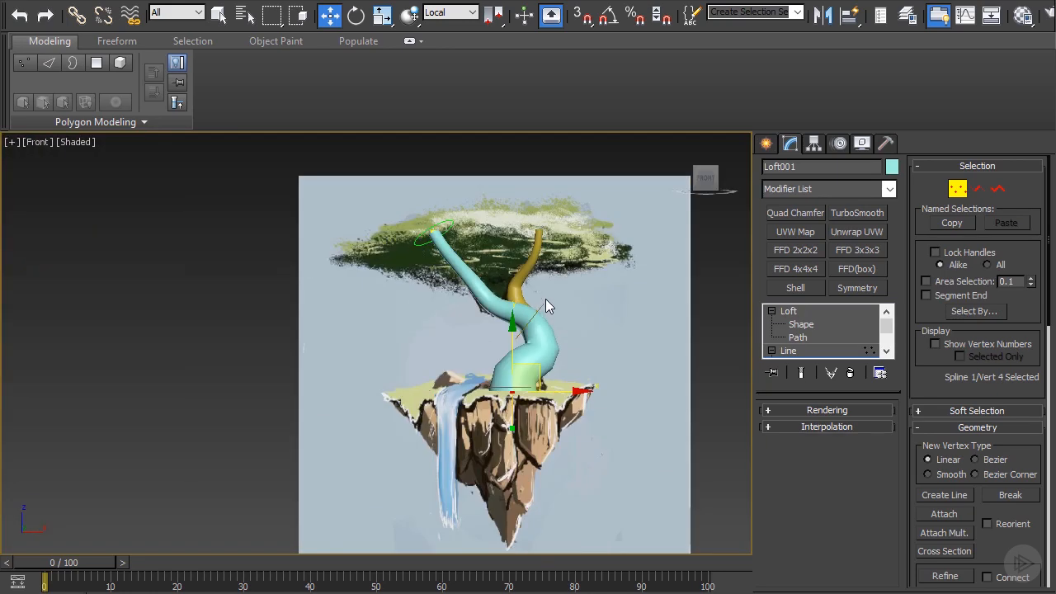
scroll(693, 247, "up", 2)
In top view, move the trunk path's second vertex back in depth to soften the bend, and leave vertex editing.
left_click(798, 337)
scroll(520, 331, "down", 4)
middle_click_drag(525, 332, 429, 326, "alt")
key("t")
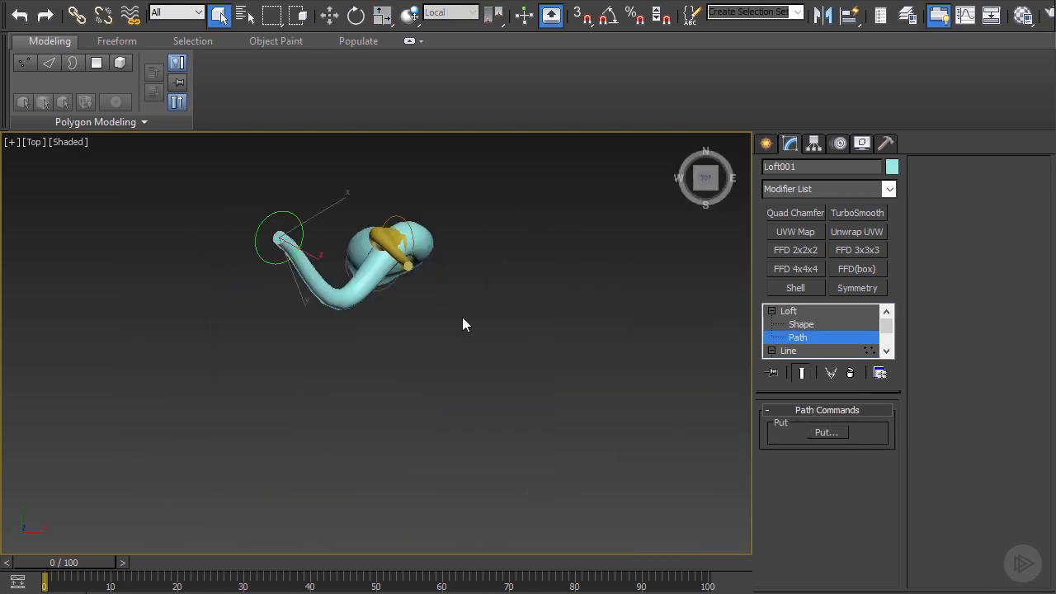
scroll(536, 314, "up", 3)
left_click(836, 334)
left_click(441, 408)
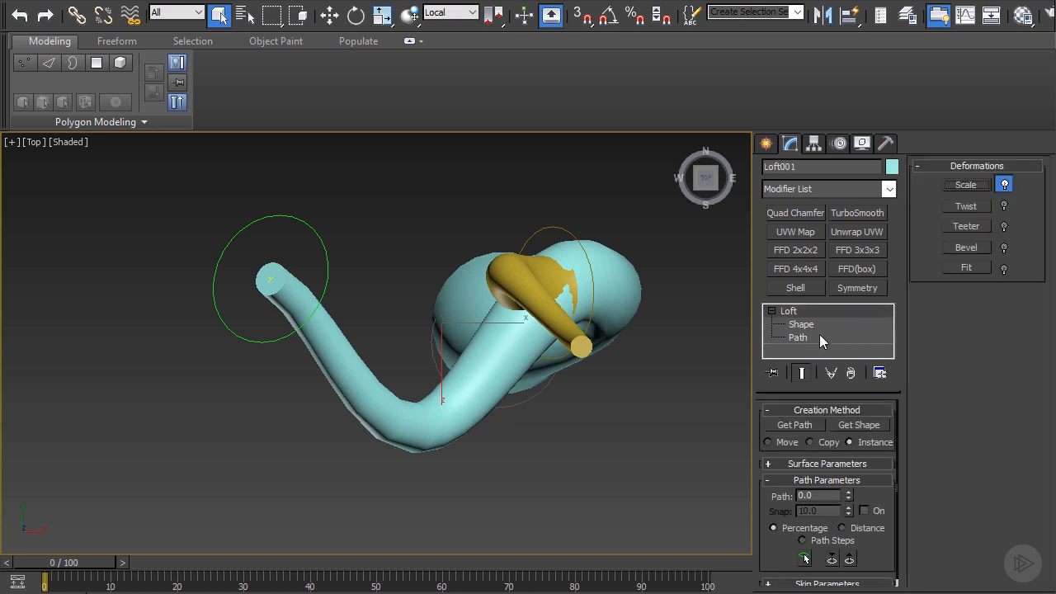
left_click(797, 338)
scroll(790, 343, "down", 1)
left_click(802, 324)
left_click_drag(352, 394, 427, 423)
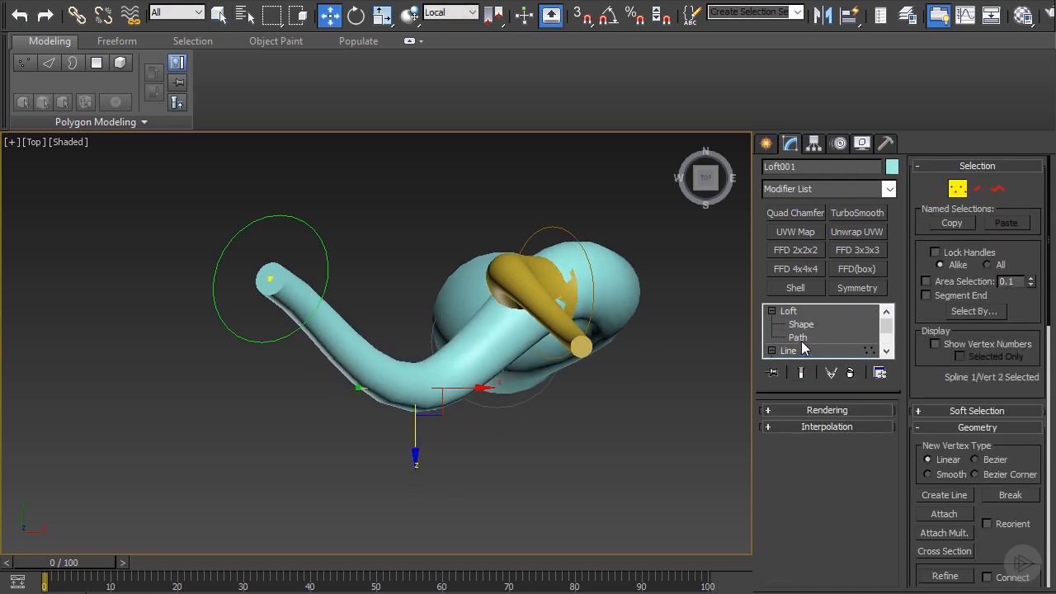
left_click(798, 338)
left_click(812, 336)
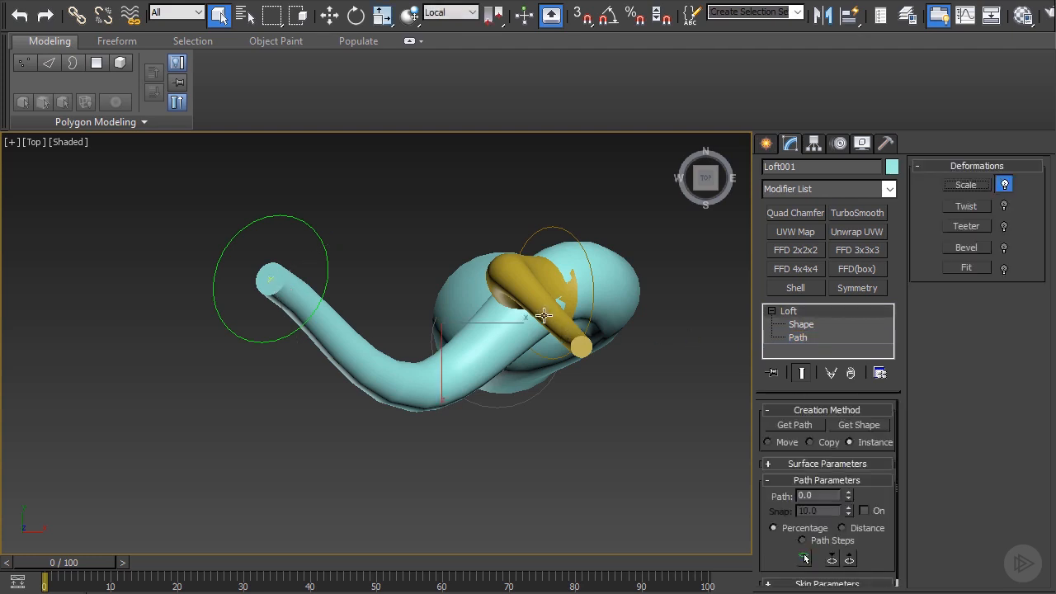
Select the thinner branch loft, make it see-through and open its path line for vertex editing.
left_click(801, 338)
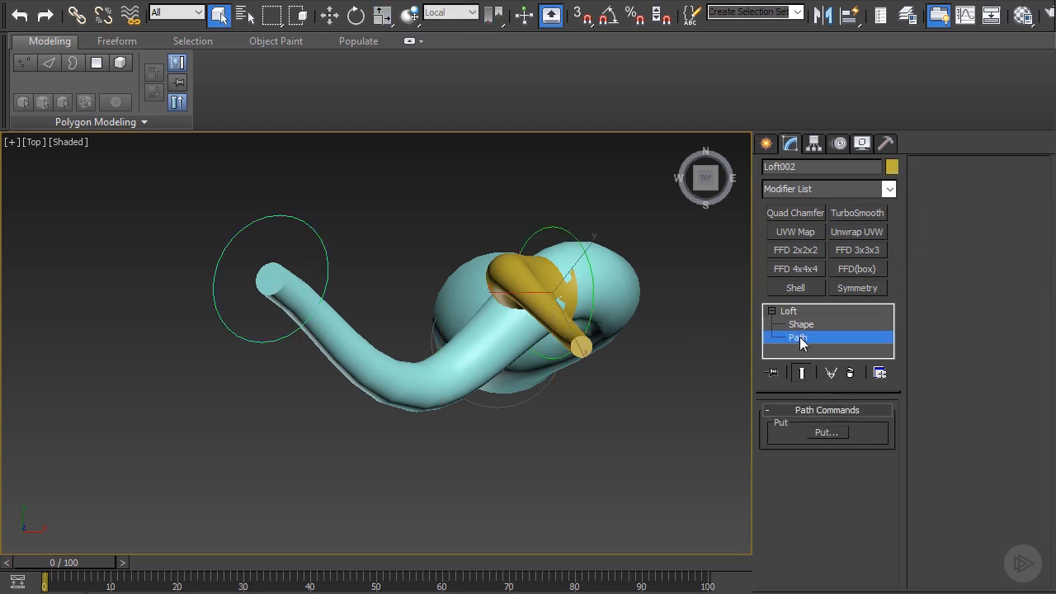
left_click(791, 312)
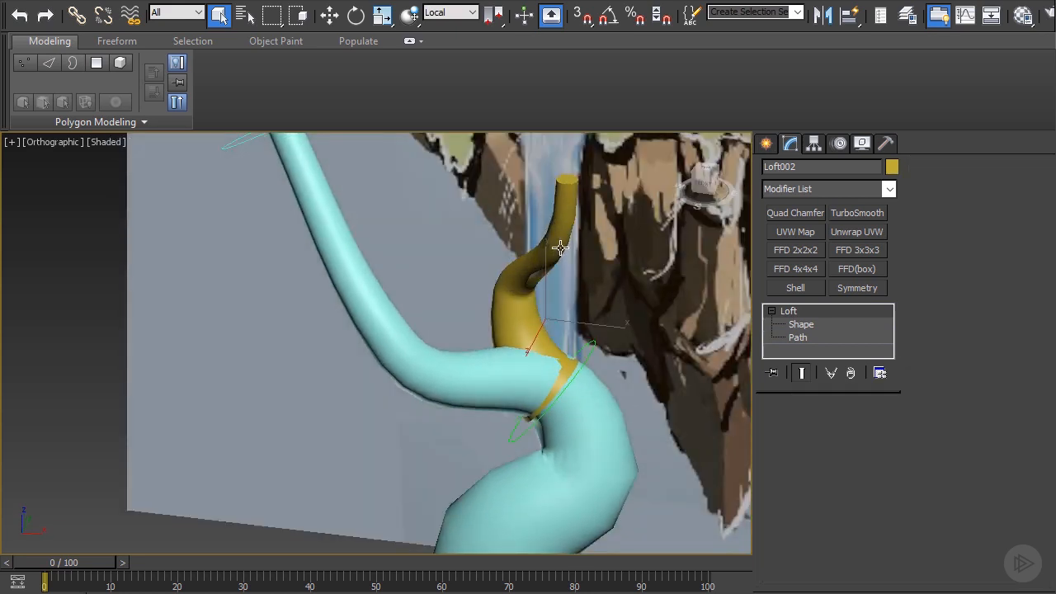
left_click(801, 337)
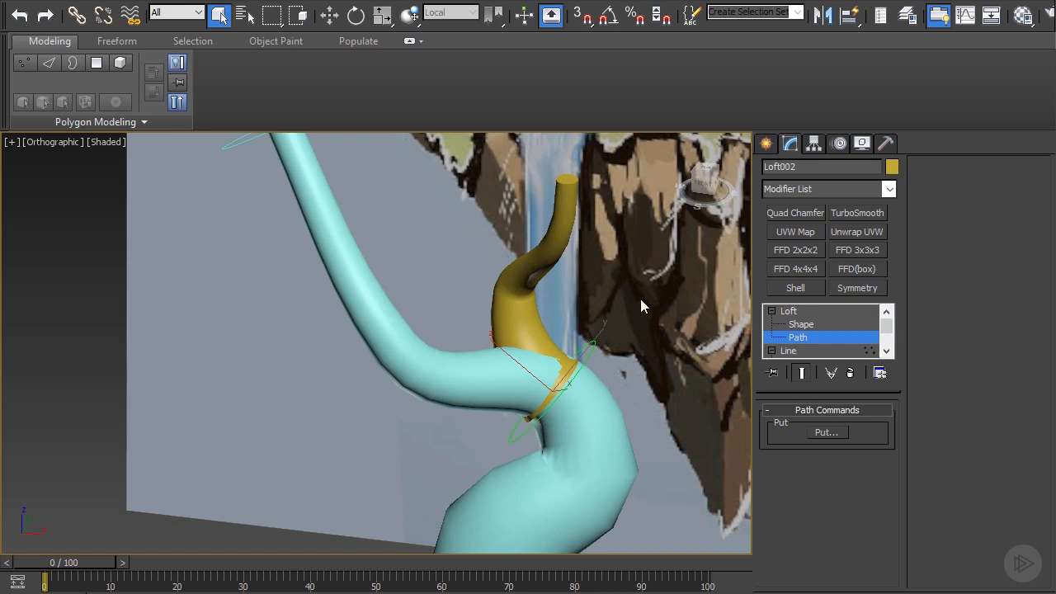
left_click(772, 351)
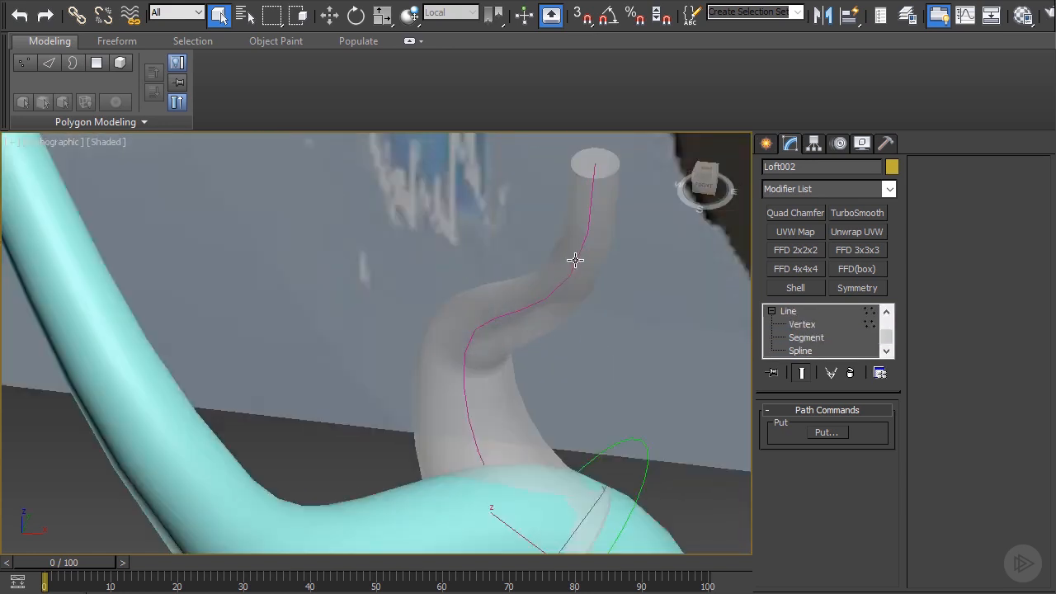
left_click(576, 264)
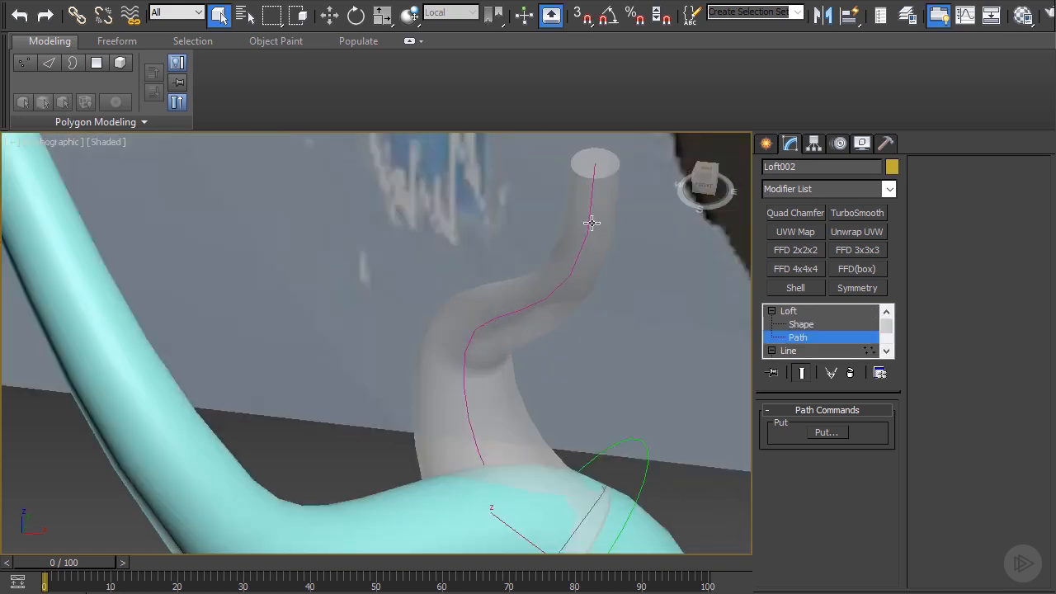
scroll(799, 328, "down", 1)
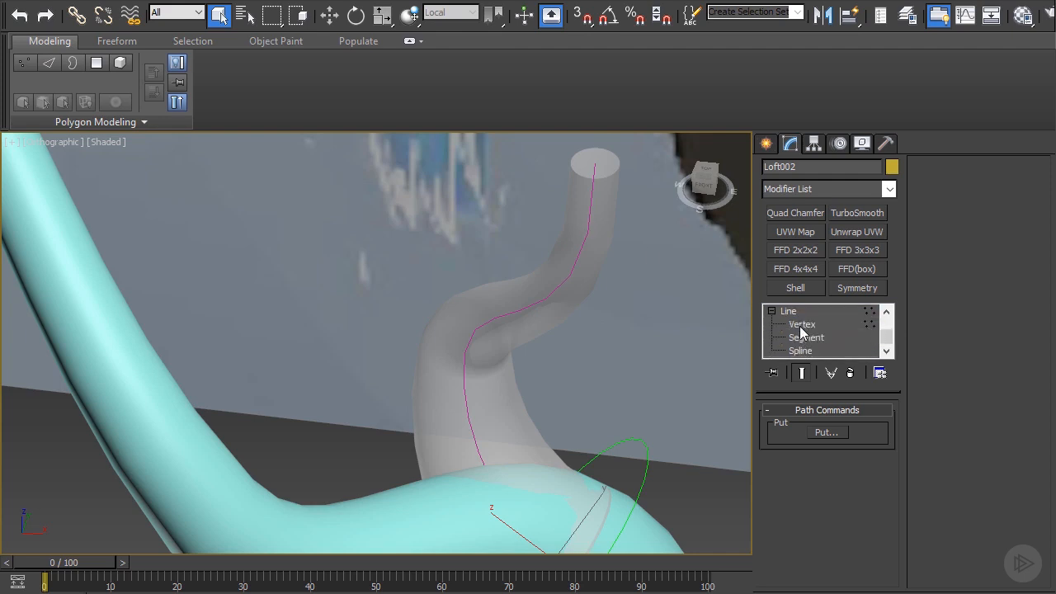
left_click(800, 327)
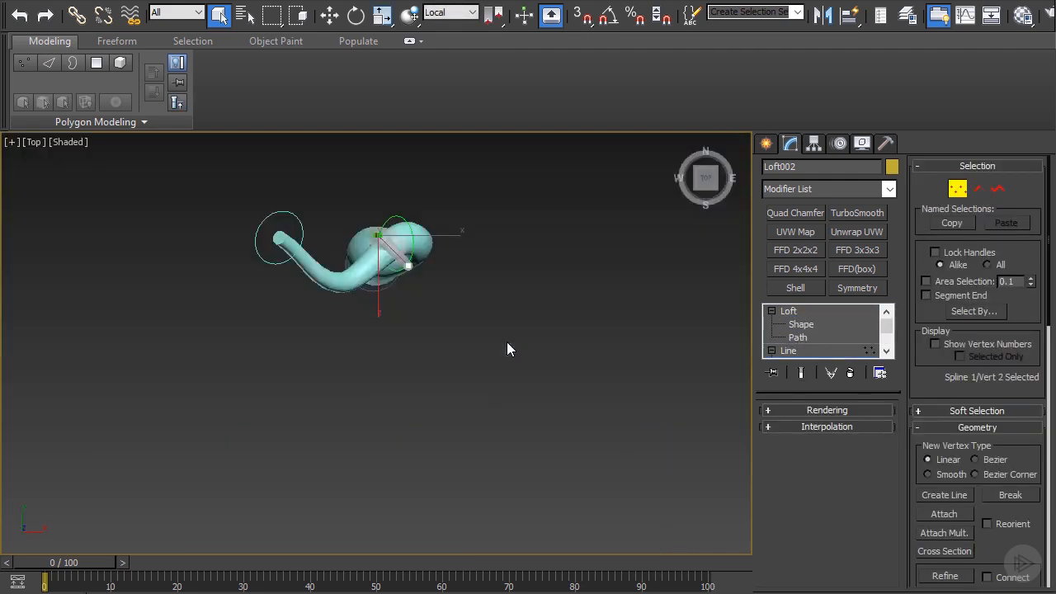
Reposition the branch path's middle vertex in top view and move the tip vertex outward, away from the trunk.
scroll(507, 341, "up", 5)
key("w")
left_click_drag(415, 338, 398, 319)
left_click(495, 410)
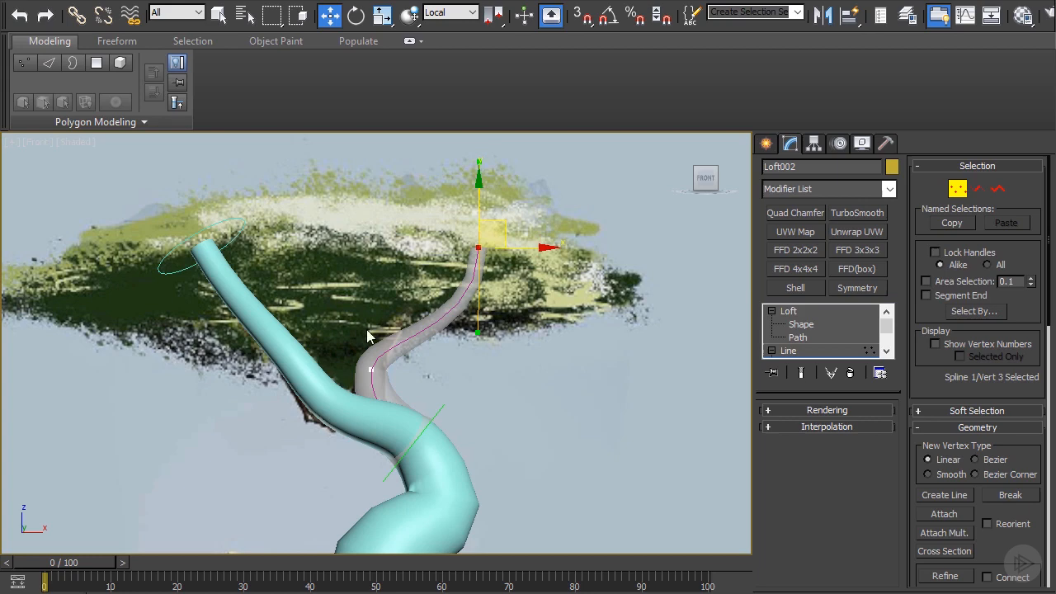
Move the branch path's middle vertex slightly down and towards the tip side in front view.
left_click(372, 369)
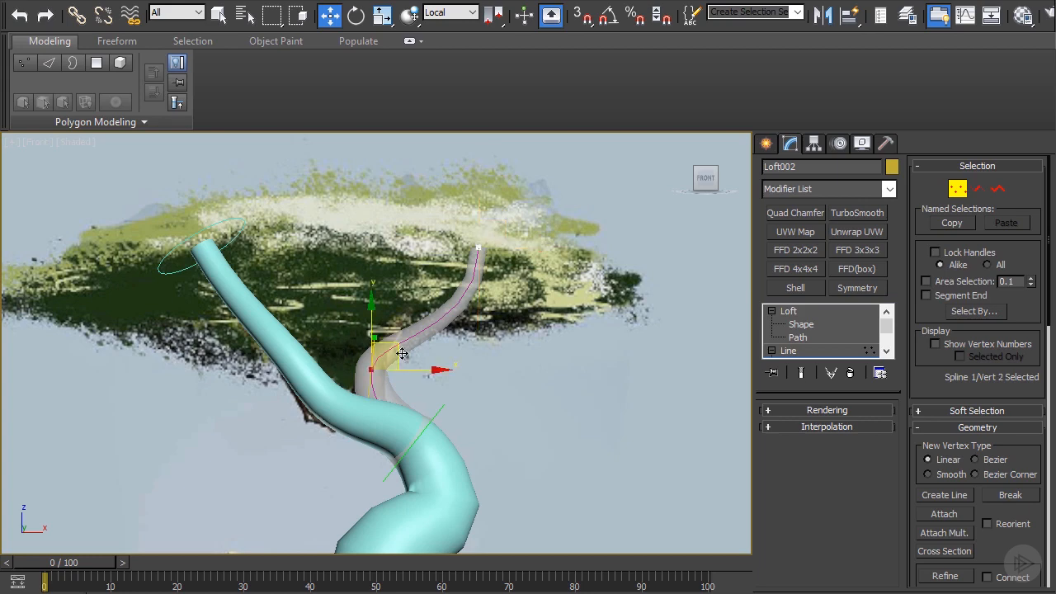
left_click_drag(403, 339, 416, 347)
key("r")
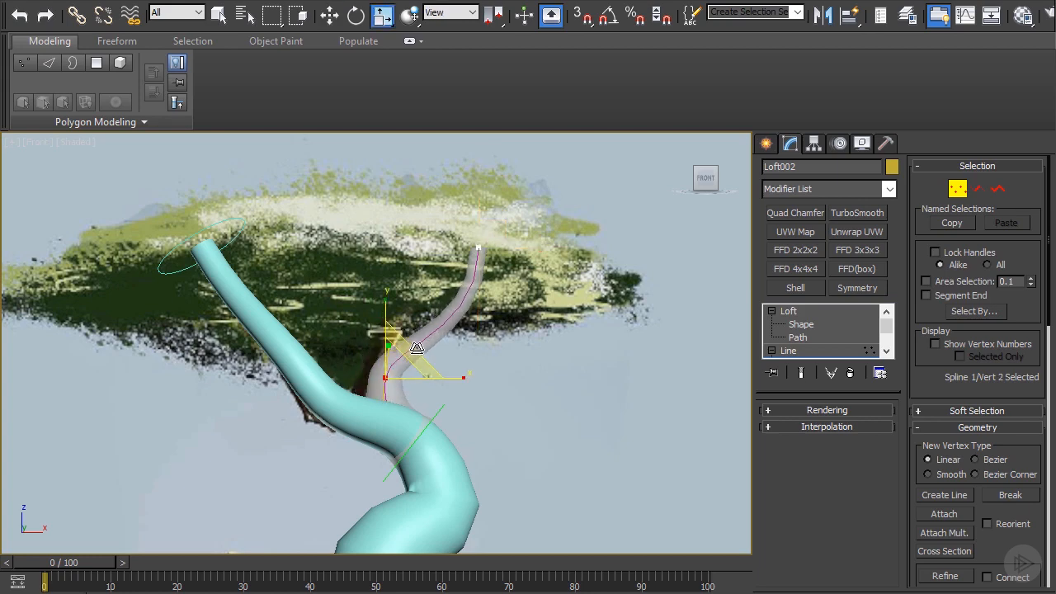
middle_click_drag(436, 352, 448, 378, "alt")
Fine-tune the branch path's middle and base vertices in front view so the branch emerges cleanly from the trunk.
left_click_drag(360, 425, 436, 462)
middle_click_drag(435, 462, 405, 402, "alt")
key("w")
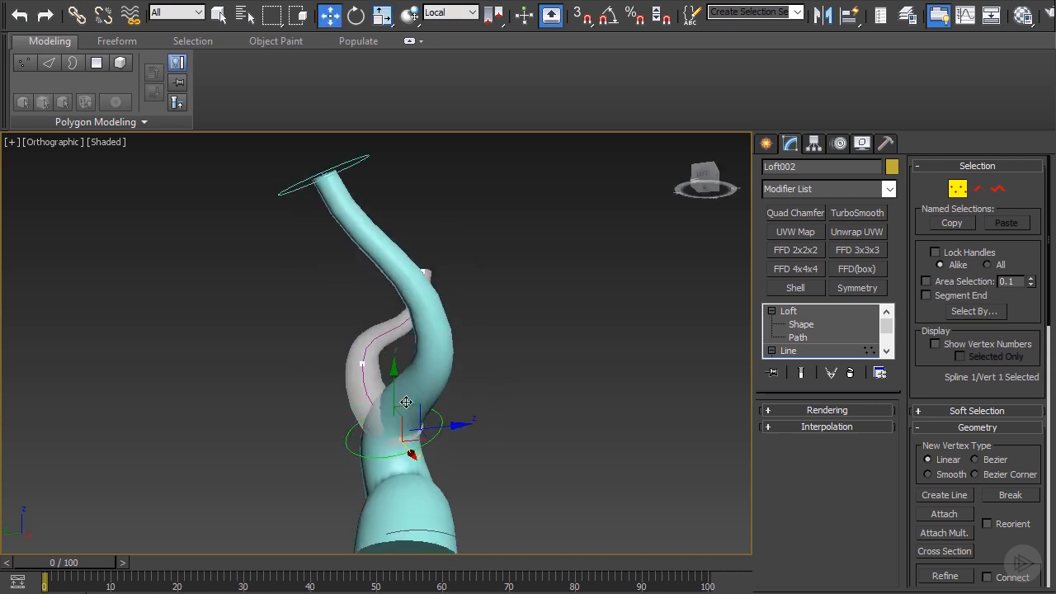
key("f")
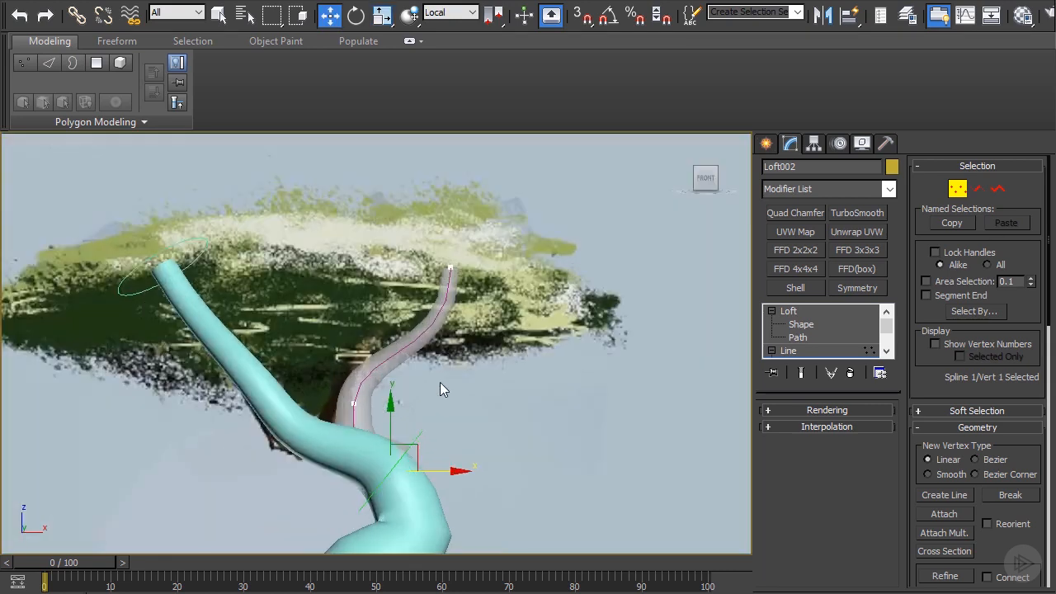
left_click_drag(344, 393, 333, 382)
left_click_drag(425, 523, 422, 522)
middle_click_drag(379, 487, 411, 396)
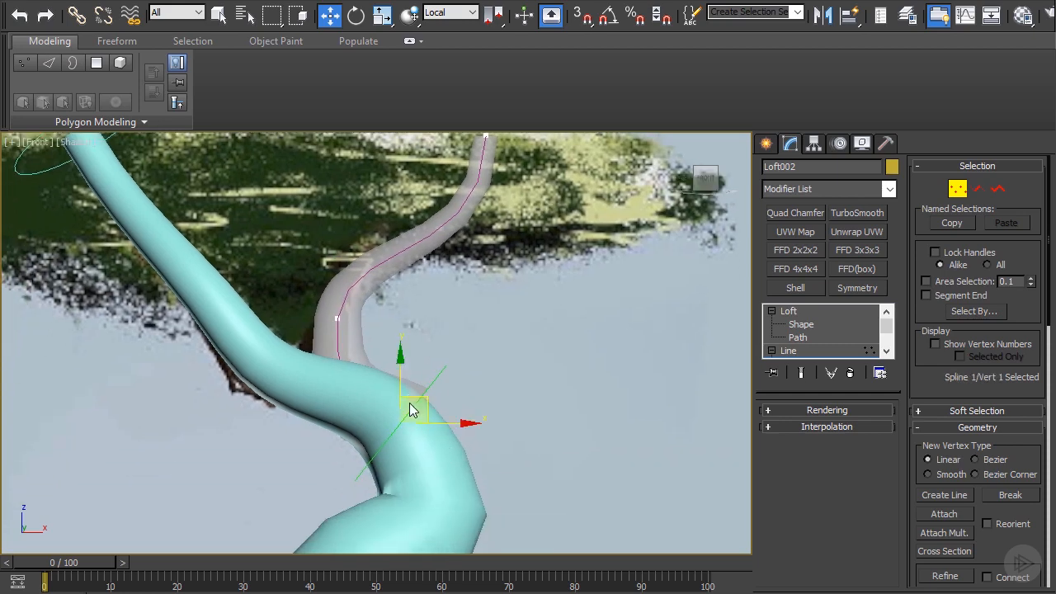
scroll(404, 417, "down", 5)
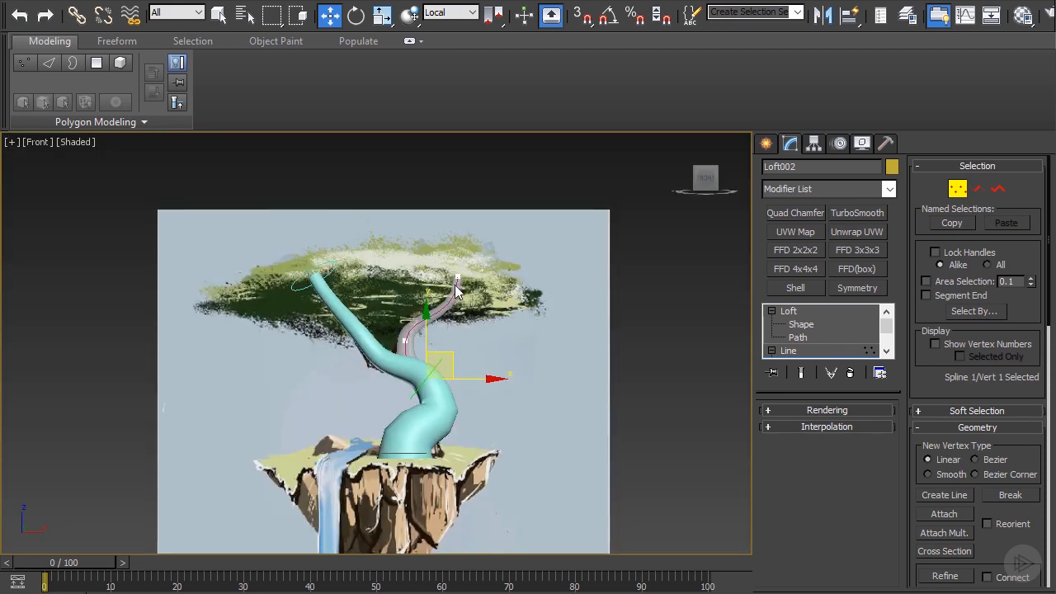
Select the thinner branch path's tip vertex and adjust its position against the painted canopy in front view.
left_click_drag(447, 262, 470, 286)
scroll(457, 275, "up", 5)
key("r")
mouse_move(509, 245)
left_mouse_down()
mouse_move(519, 240)
mouse_move(490, 243)
mouse_move(503, 230)
left_mouse_up()
key("w")
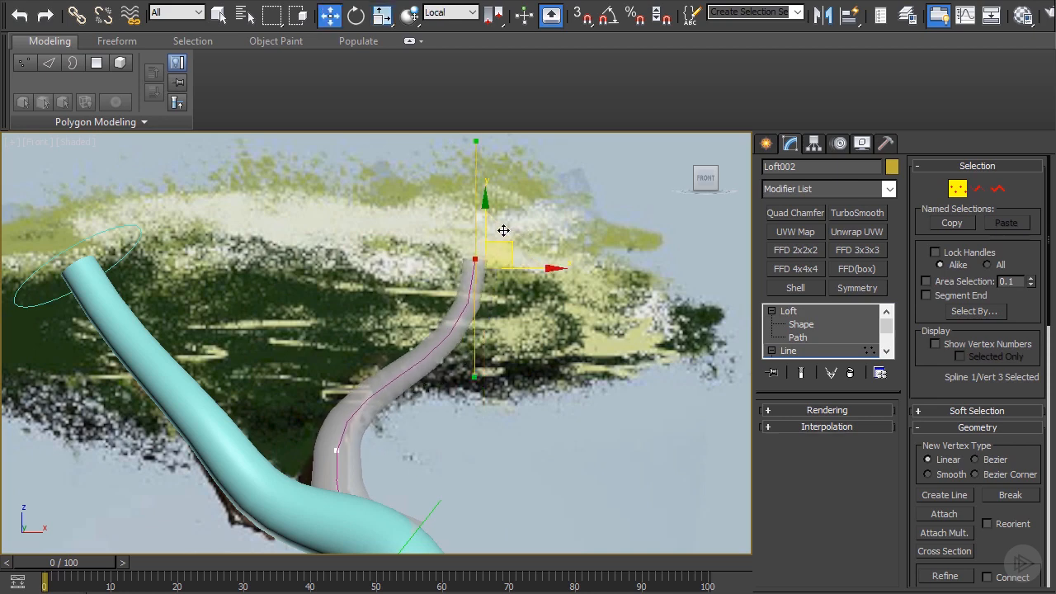
scroll(503, 230, "down", 5)
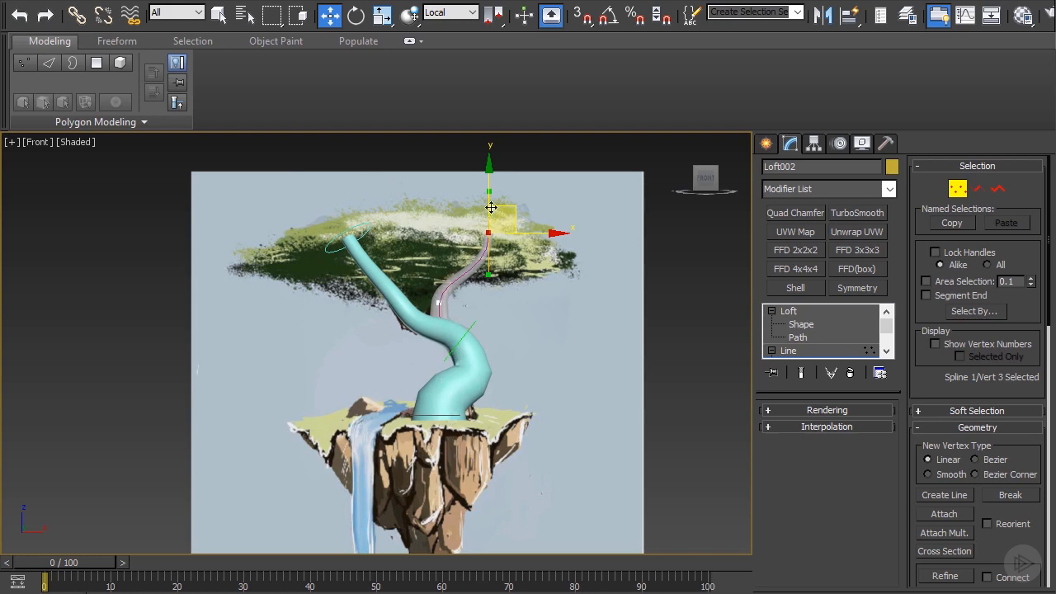
scroll(491, 207, "up", 3)
left_click_drag(510, 234, 513, 237)
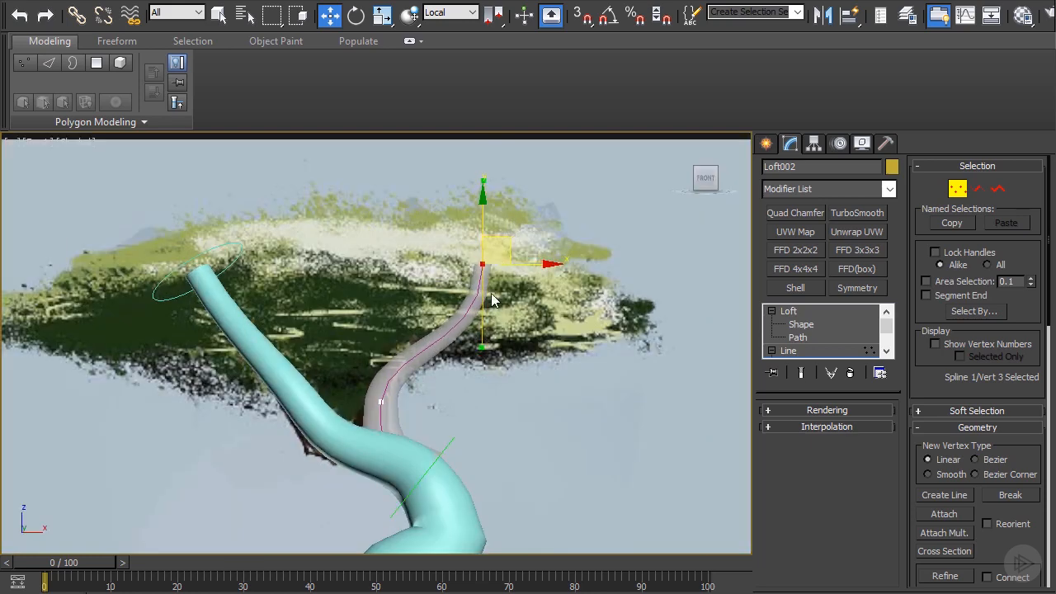
Rotate the branch path's tip vertex so its handles lean outward, and move it farther out into the painted canopy.
key("e")
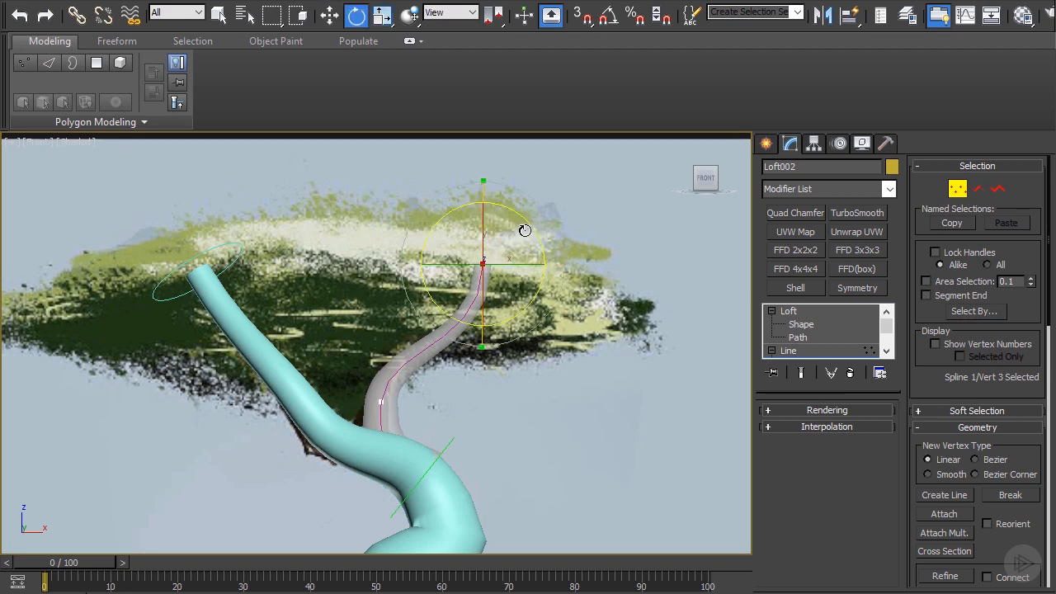
left_click_drag(528, 233, 566, 387)
key("w")
left_click_drag(500, 248, 481, 198)
key("e")
key("w")
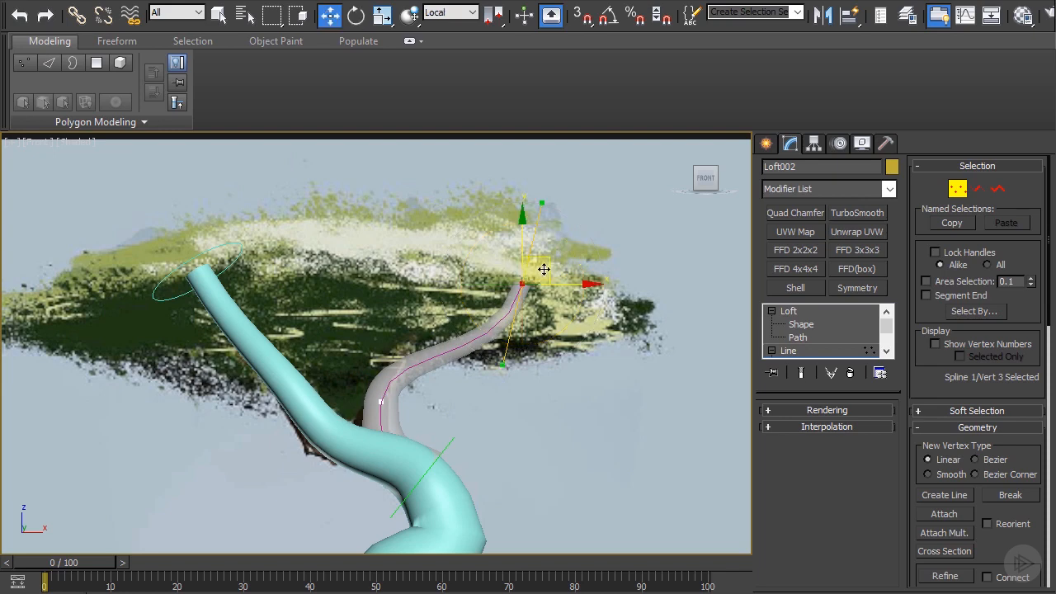
mouse_move(544, 269)
left_mouse_down()
mouse_move(524, 236)
mouse_move(540, 254)
left_mouse_up()
scroll(536, 280, "down", 5)
middle_click_drag(530, 316, 316, 361, "alt")
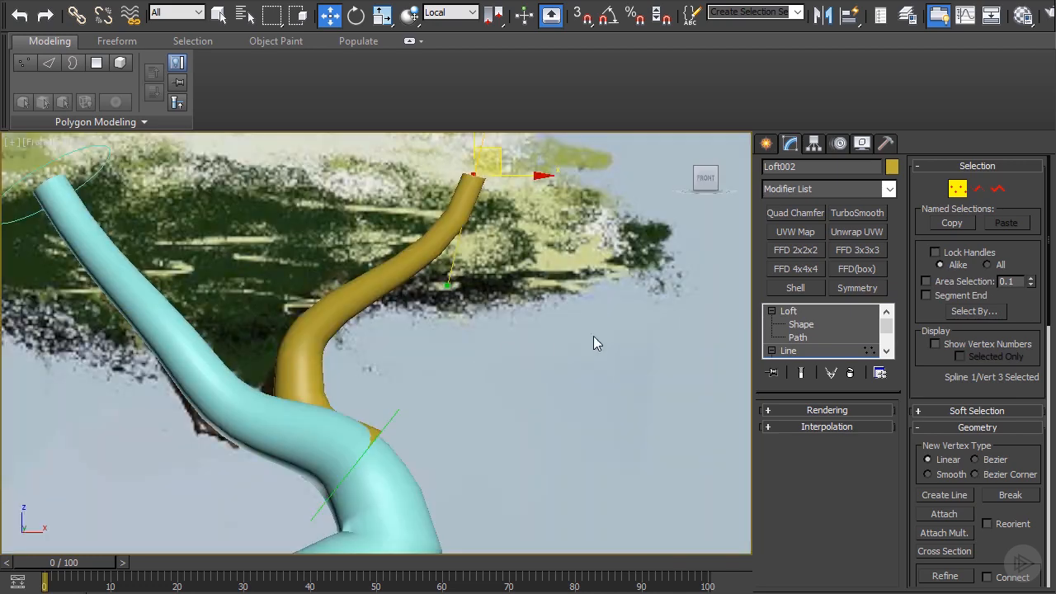
left_click(796, 326)
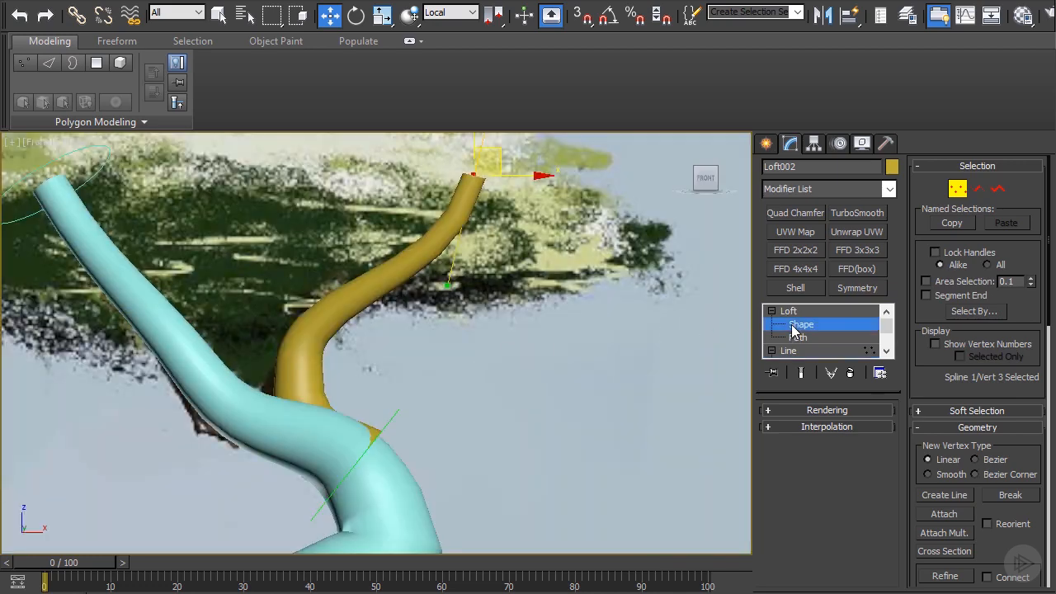
scroll(518, 371, "down", 5)
middle_click_drag(519, 371, 569, 391, "alt")
scroll(488, 396, "up", 3)
key("f")
scroll(467, 393, "up", 4)
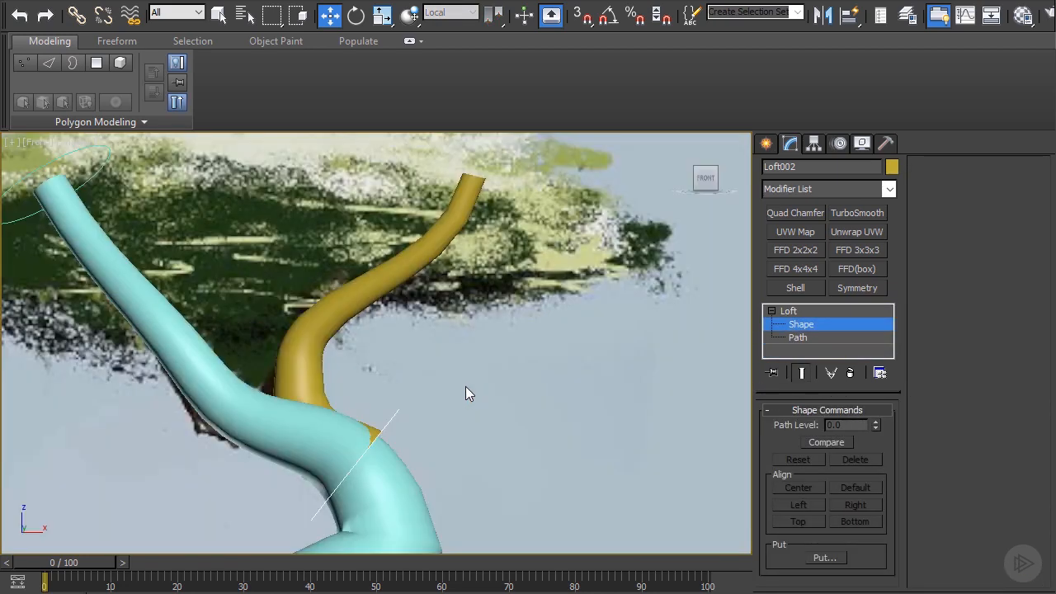
scroll(467, 393, "down", 4)
middle_click_drag(442, 386, 426, 306)
scroll(427, 306, "up", 4)
Reopen the branch path's line for vertex editing and adjust its base vertex in depth inside the trunk.
left_click(797, 338)
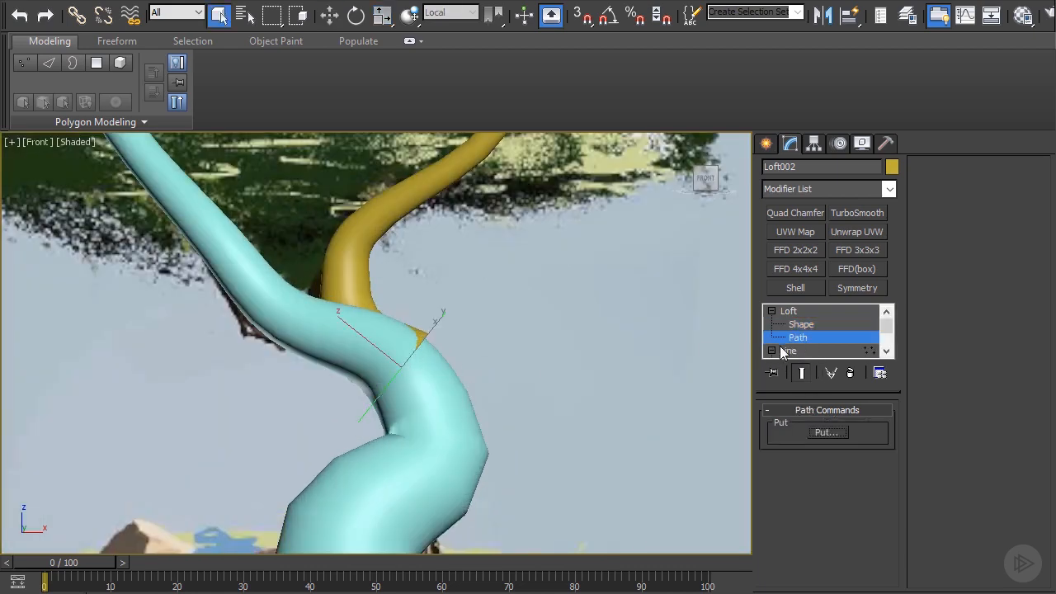
left_click(788, 352)
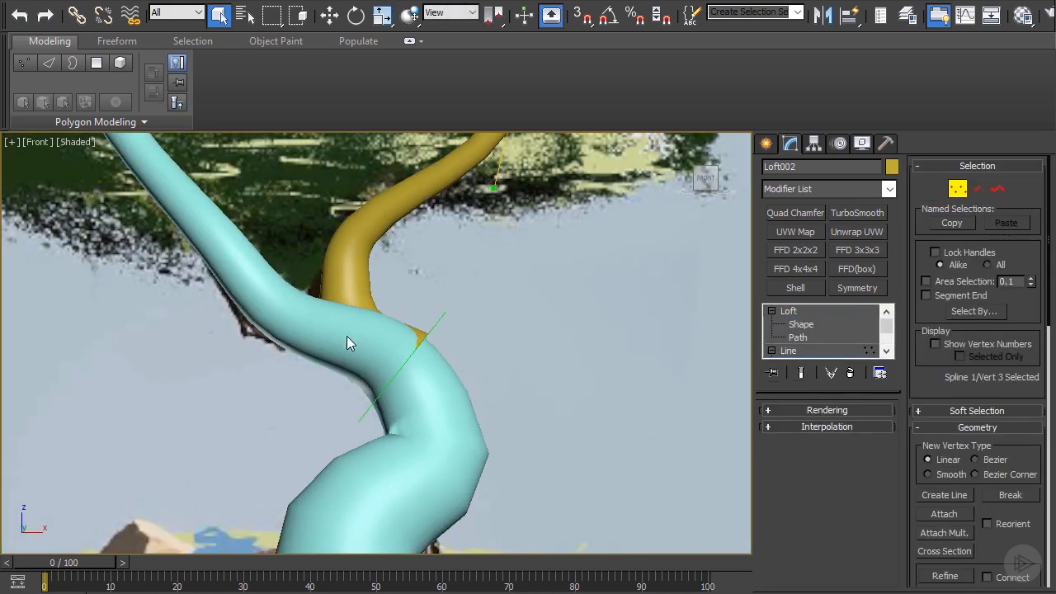
key("w")
middle_click_drag(429, 348, 437, 394, "alt")
left_click_drag(446, 393, 444, 393)
middle_click_drag(444, 392, 453, 452, "alt")
key("f")
scroll(398, 385, "down", 3)
scroll(378, 413, "up", 5)
middle_click_drag(383, 439, 389, 387, "alt")
key("f")
scroll(403, 396, "up", 5)
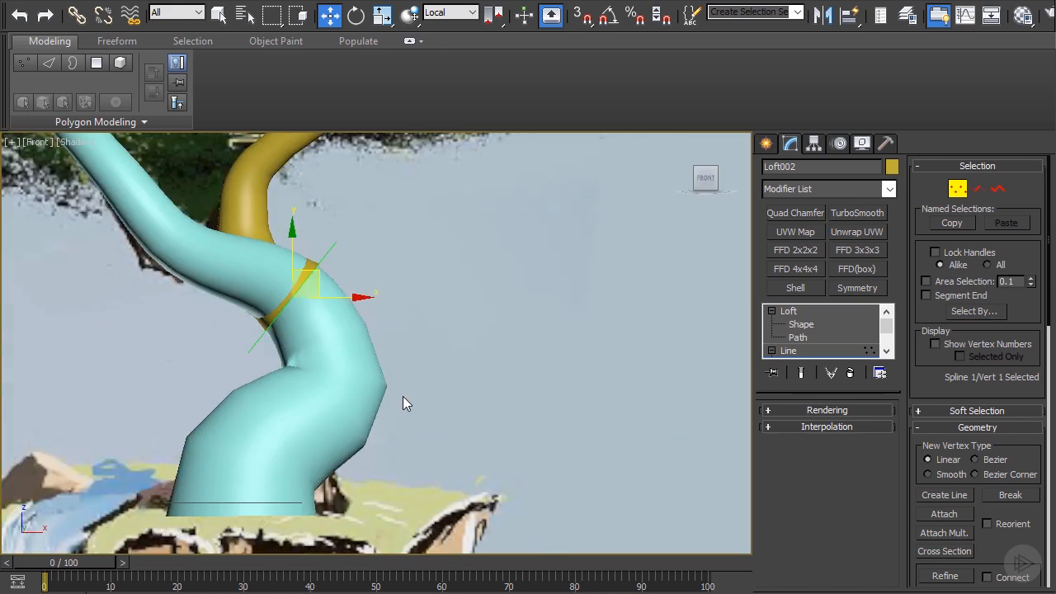
Select the trunk loft and make it temporarily see-through to compare its shape with the painted trunk.
left_click(775, 325)
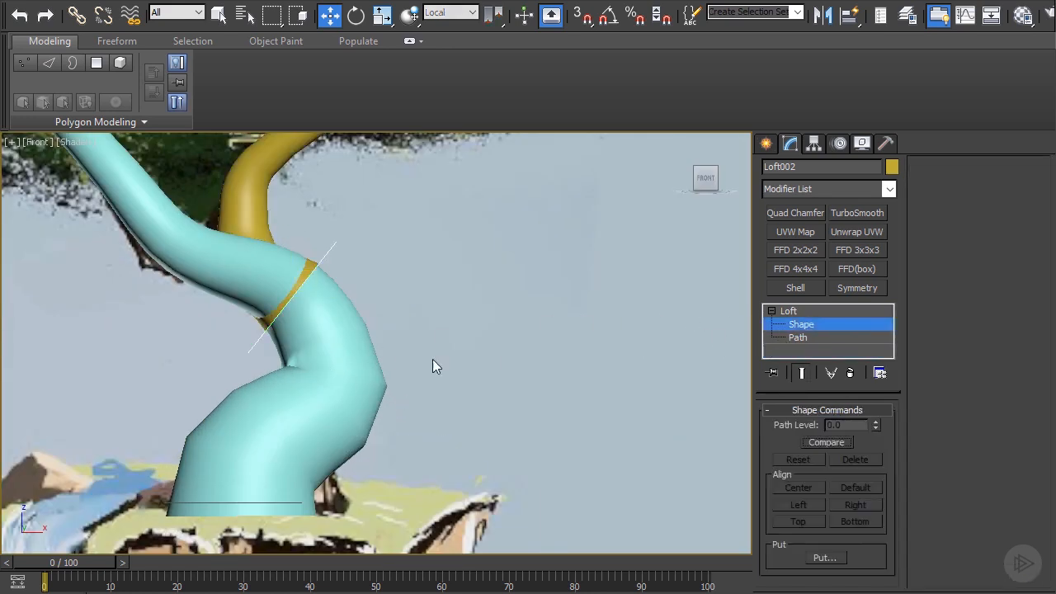
left_click(355, 372)
key("alt+x")
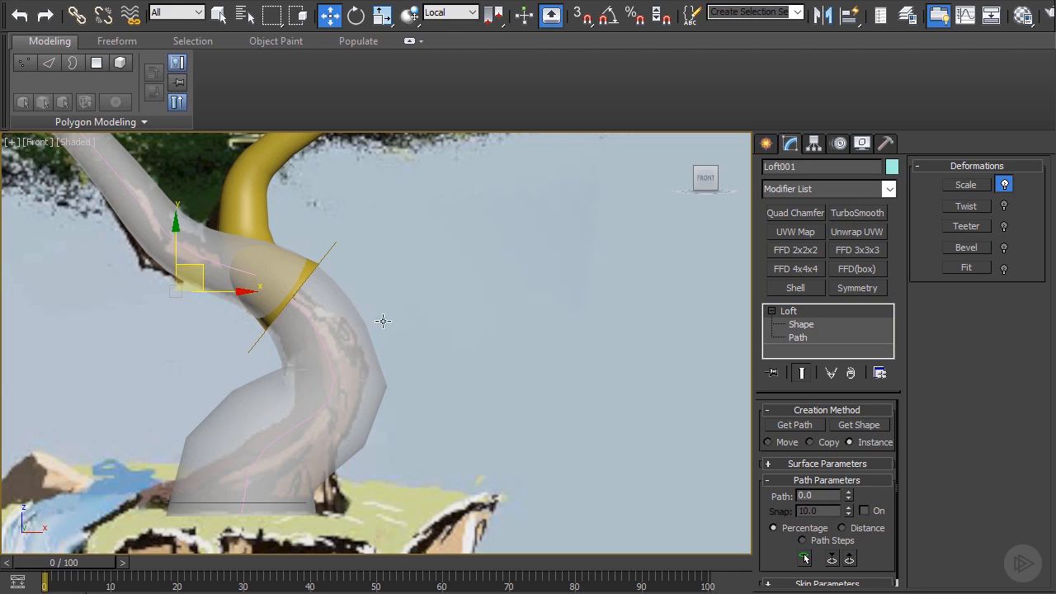
scroll(358, 318, "down", 5)
key("alt+x")
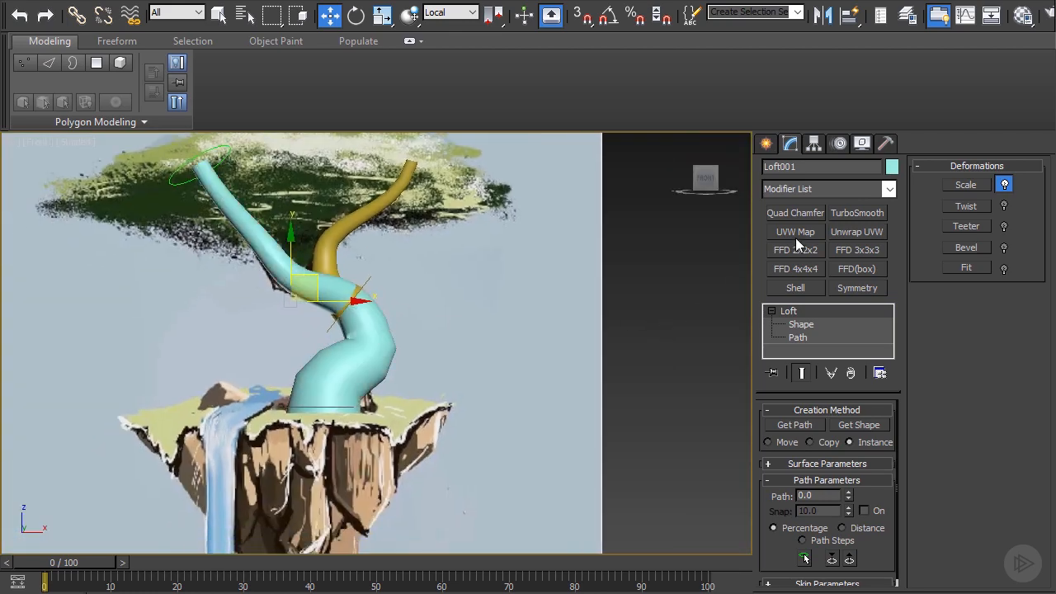
Draw a short line spline in front view, pointing diagonally outward from the outer bend of the trunk.
left_click(766, 143)
left_click(791, 169)
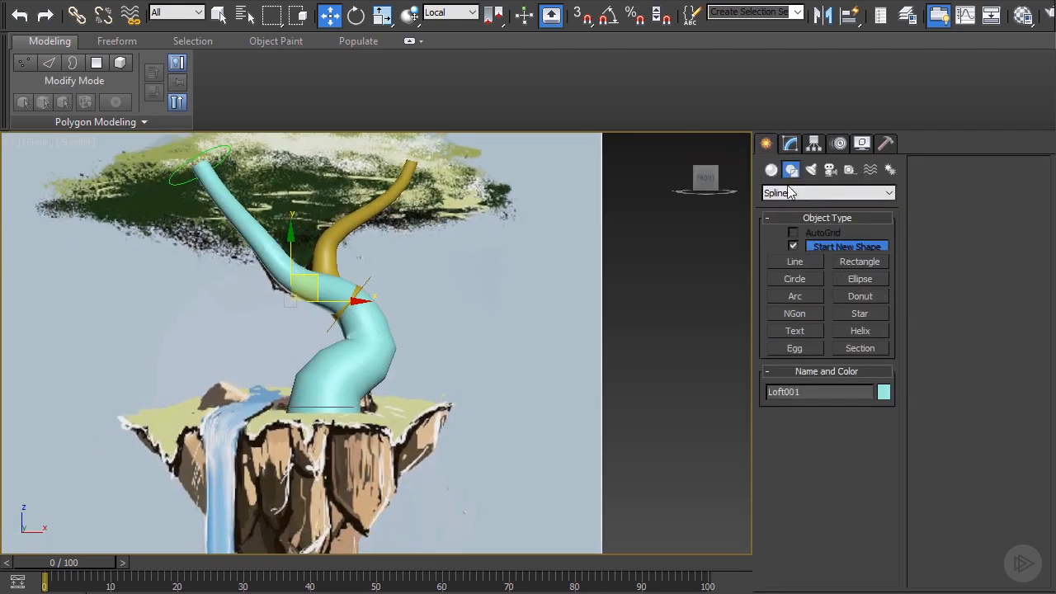
left_click(775, 262)
scroll(445, 328, "up", 4)
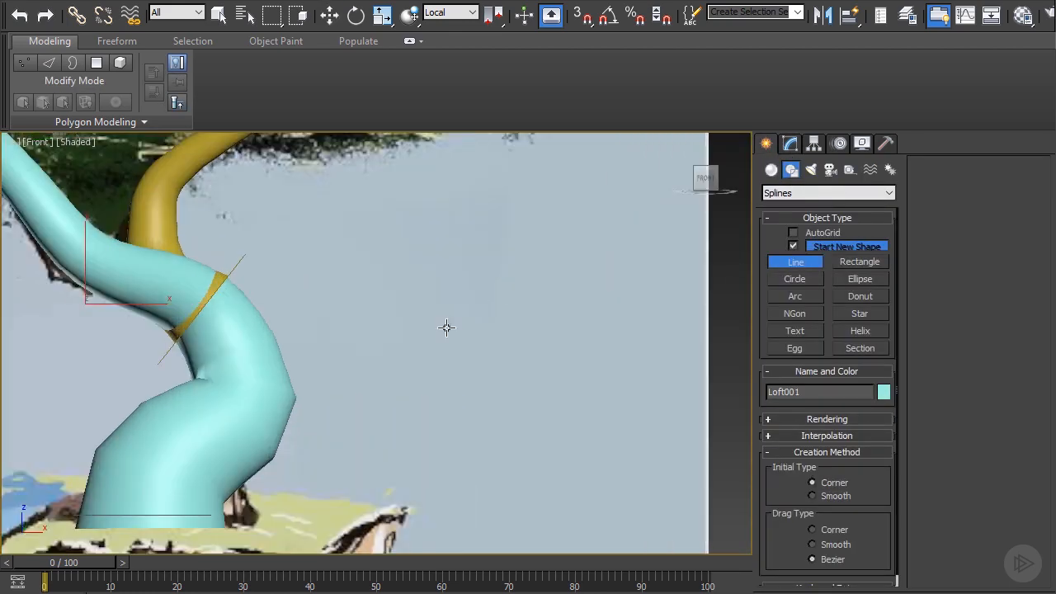
right_click(335, 326)
scroll(349, 361, "down", 5)
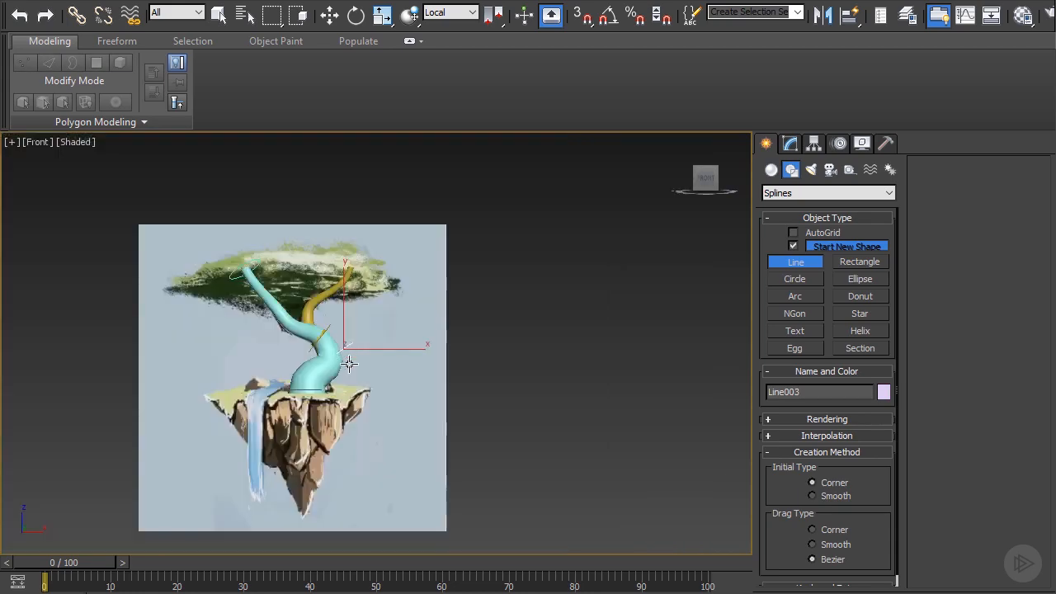
middle_click_drag(349, 363, 384, 401, "alt")
scroll(371, 365, "up", 2)
key("w")
left_click(788, 146)
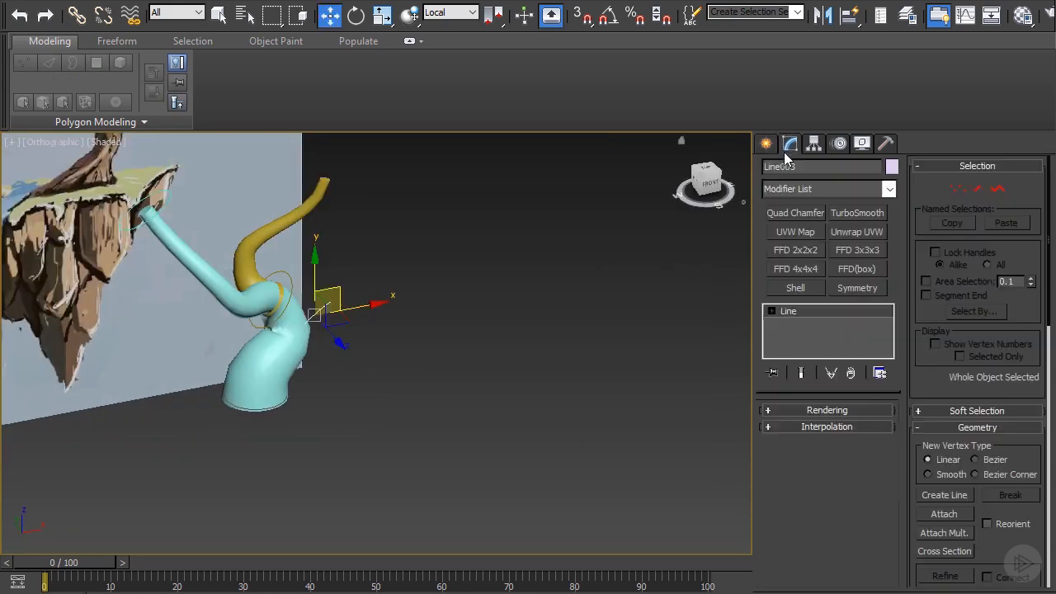
Loft the short line using the circle at the trunk's base as the shape.
left_click(767, 147)
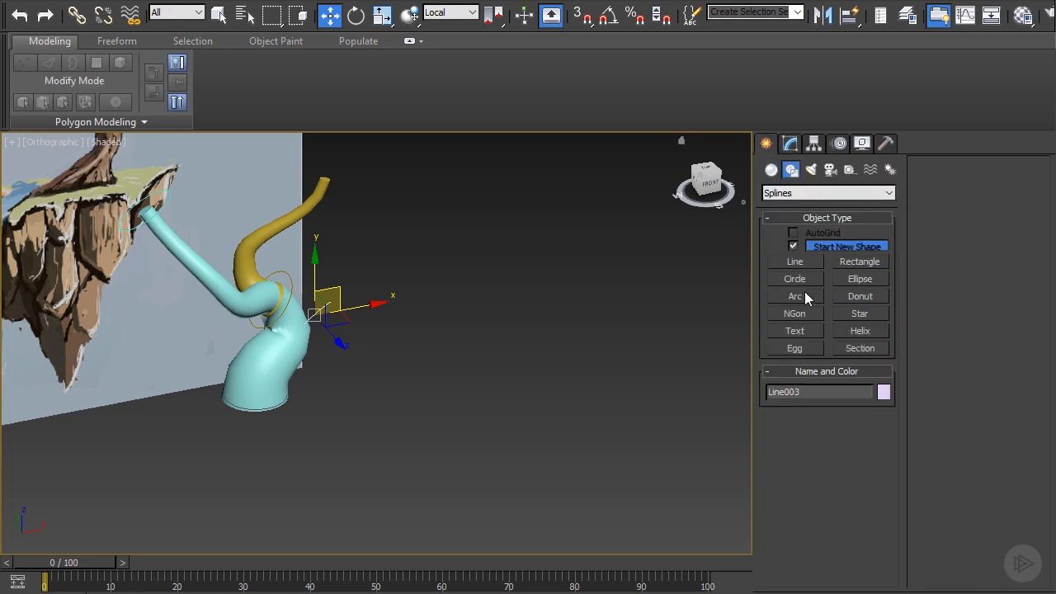
left_click(771, 171)
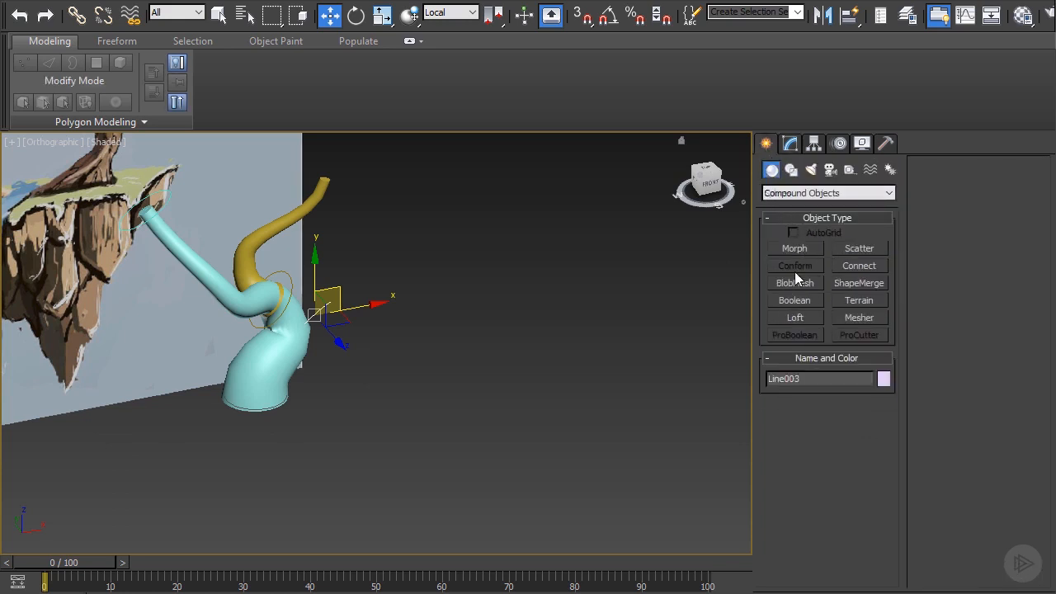
left_click(789, 319)
scroll(358, 357, "up", 6)
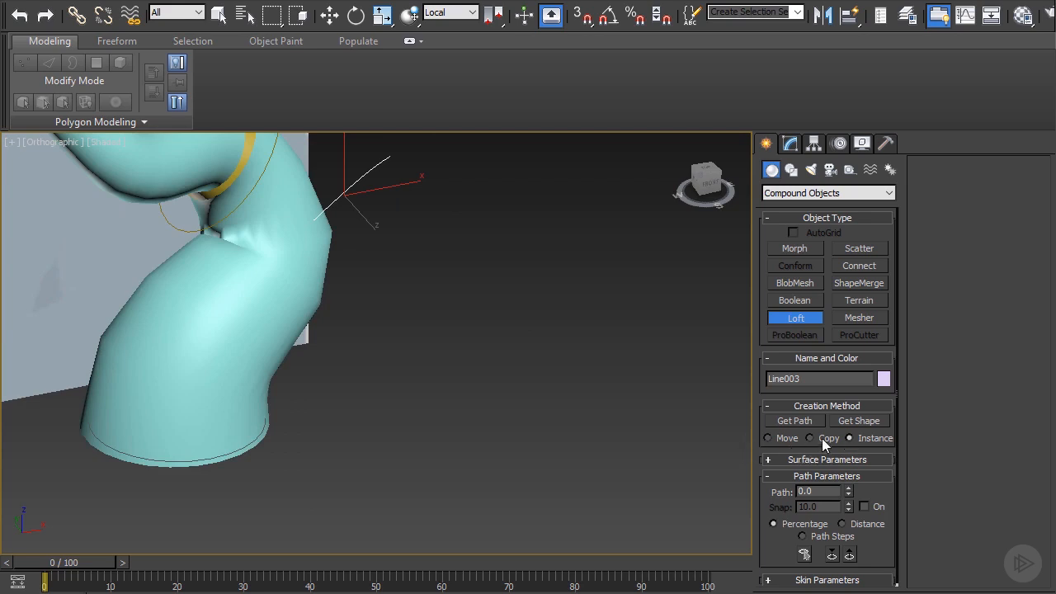
left_click(857, 422)
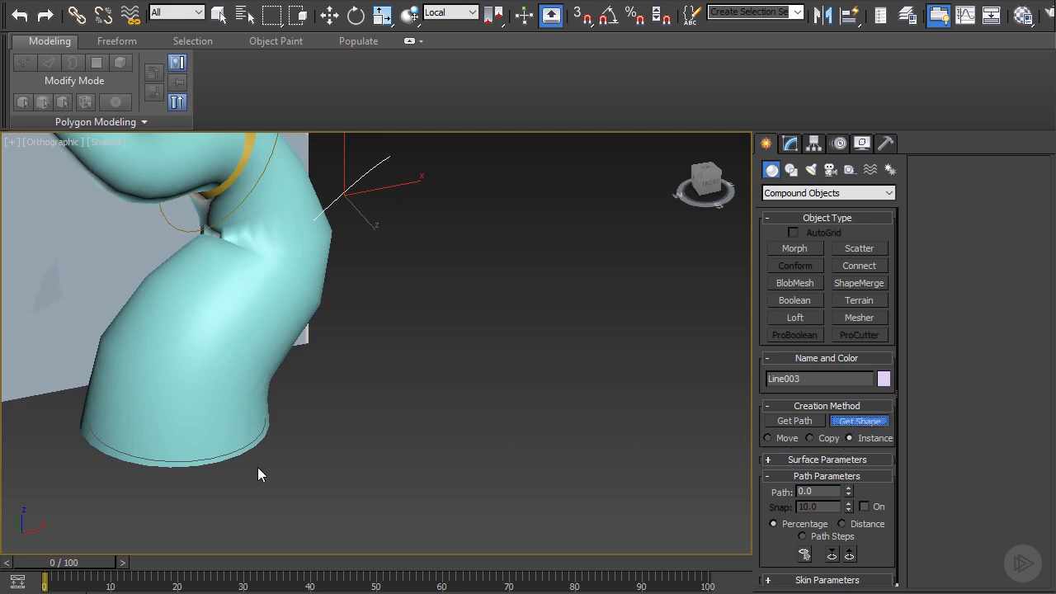
left_click(247, 445)
scroll(395, 394, "down", 5)
key("f")
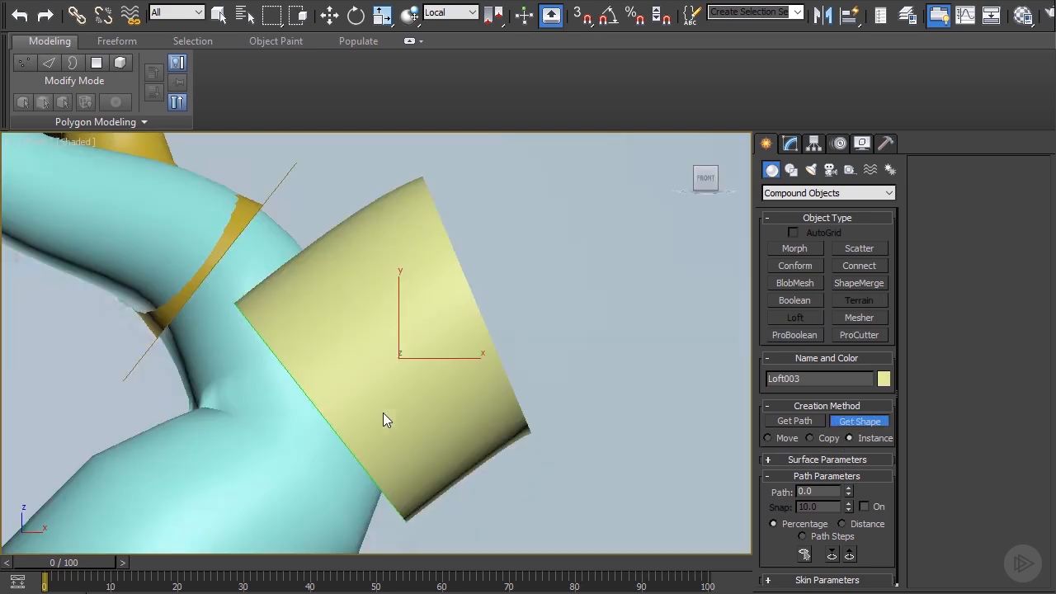
Apply a Scale deformation to the stub loft, thinning its whole length evenly to about 35 percent at the far end.
left_click(790, 143)
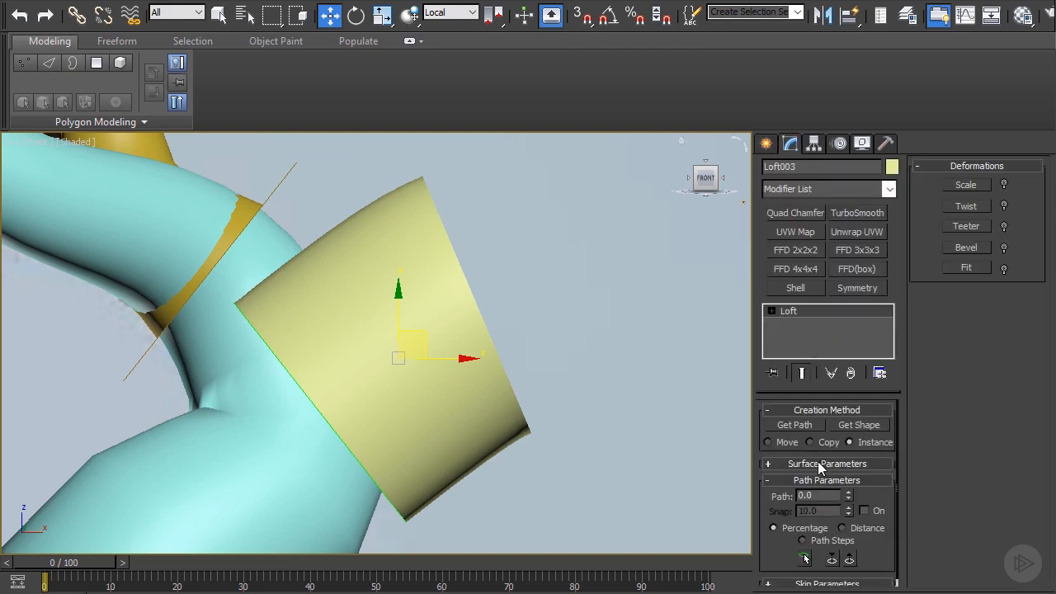
scroll(821, 467, "down", 1)
left_click(962, 185)
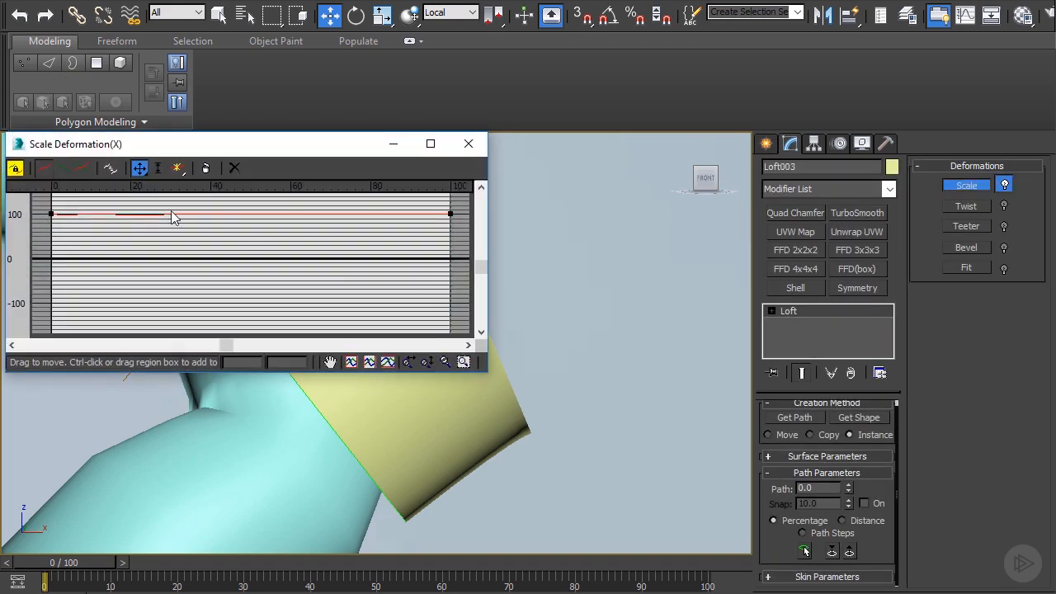
left_click_drag(51, 215, 51, 232)
middle_click_drag(519, 377, 619, 377)
scroll(619, 376, "down", 4)
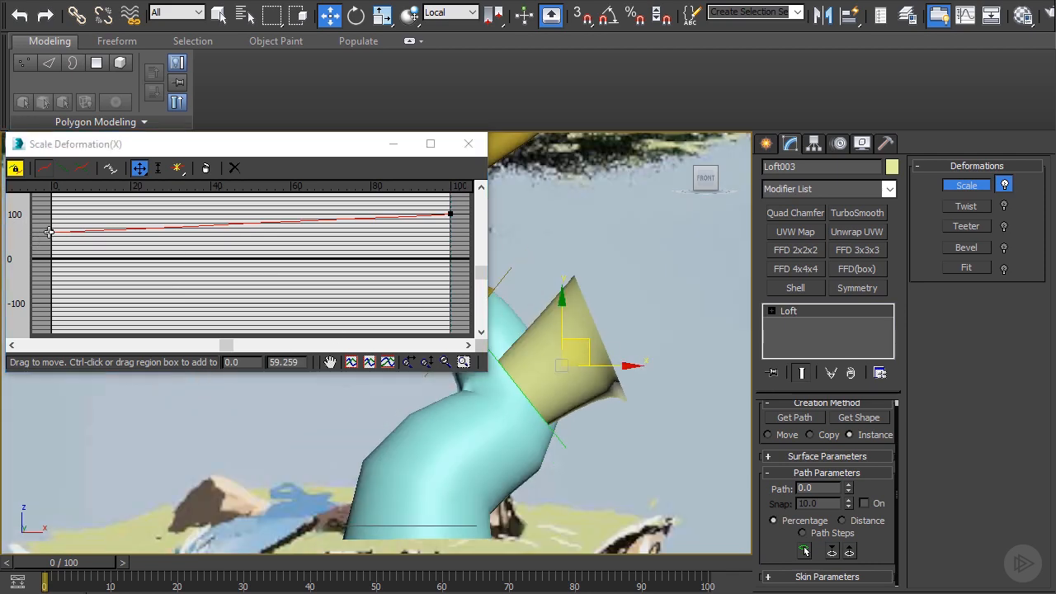
left_click_drag(49, 232, 164, 242)
left_click_drag(451, 215, 450, 244)
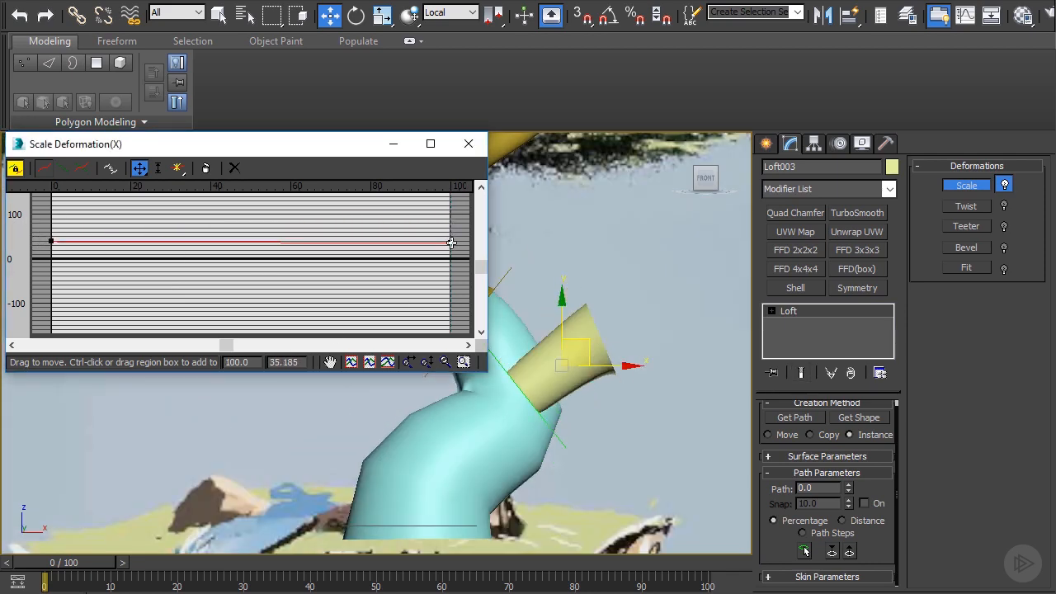
Move the stub loft in depth against the trunk and rotate it in front view to point more steeply upward.
middle_click_drag(617, 401, 529, 393, "alt")
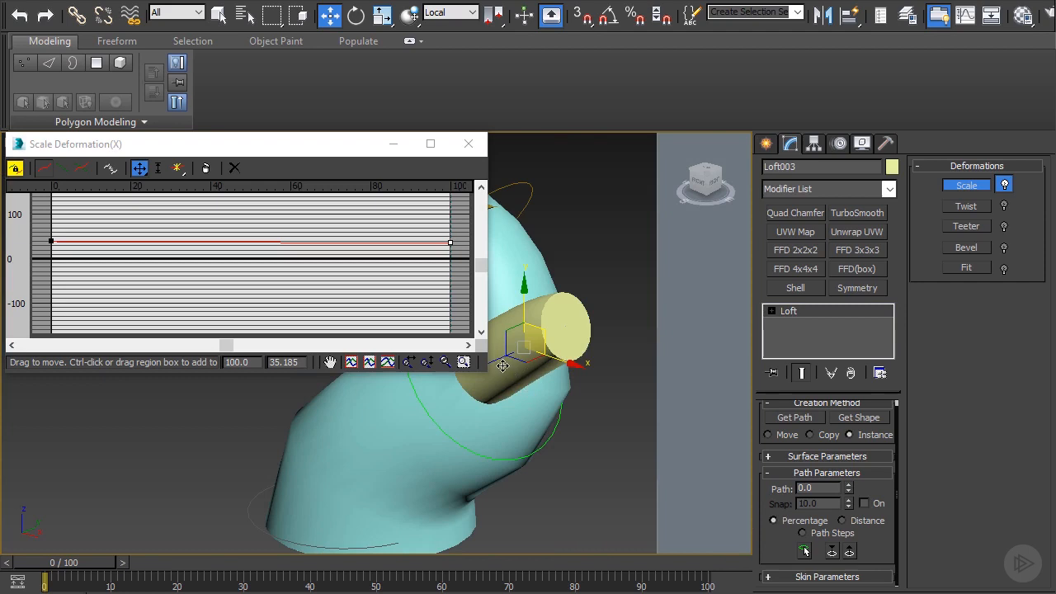
left_click_drag(502, 362, 537, 344)
key("f")
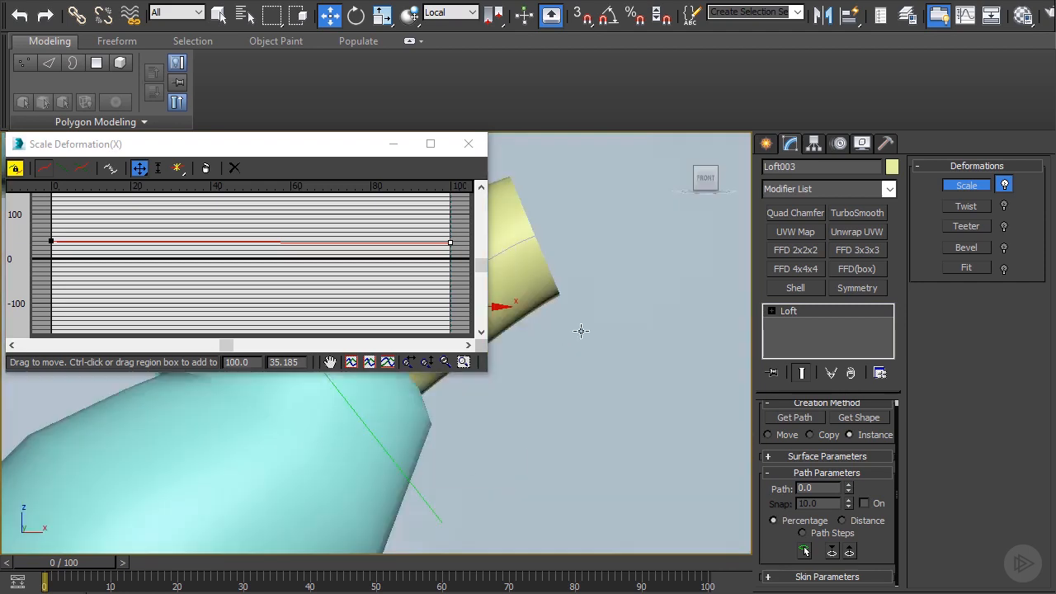
middle_click_drag(581, 331, 669, 302, "alt")
key("e")
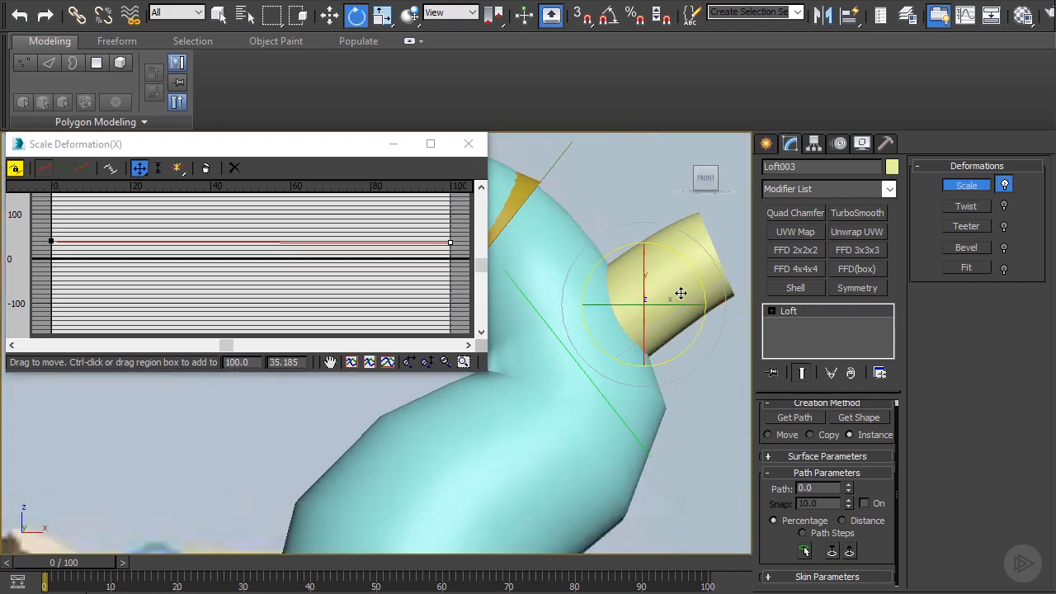
left_click_drag(701, 276, 674, 259)
scroll(667, 278, "down", 5)
key("w")
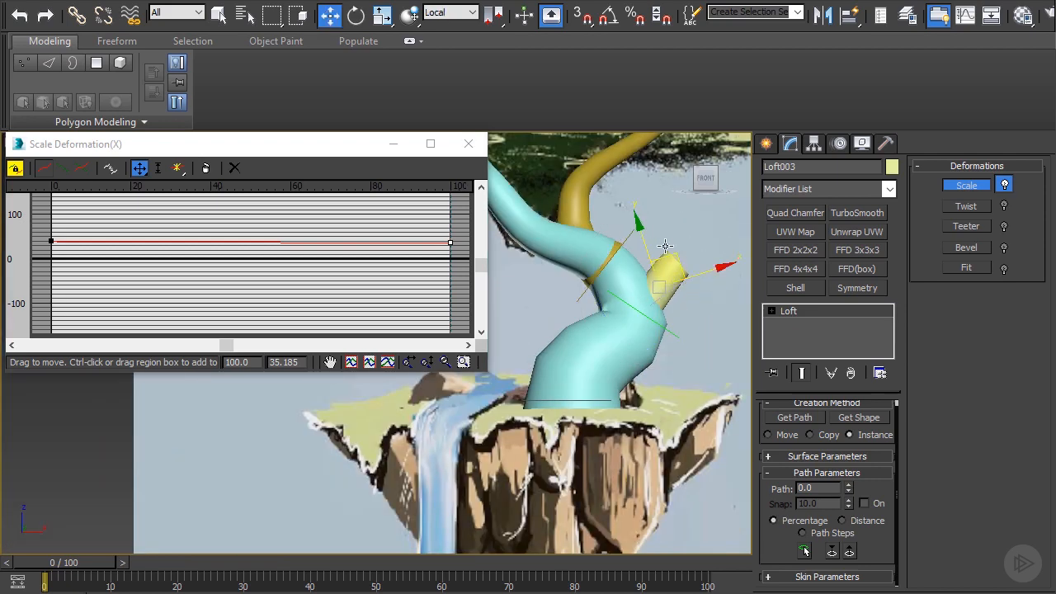
Reposition the stub loft in depth and in front view so its base sinks into the trunk's outer bend.
middle_click_drag(679, 272, 654, 285, "alt")
scroll(653, 287, "up", 6)
key("f")
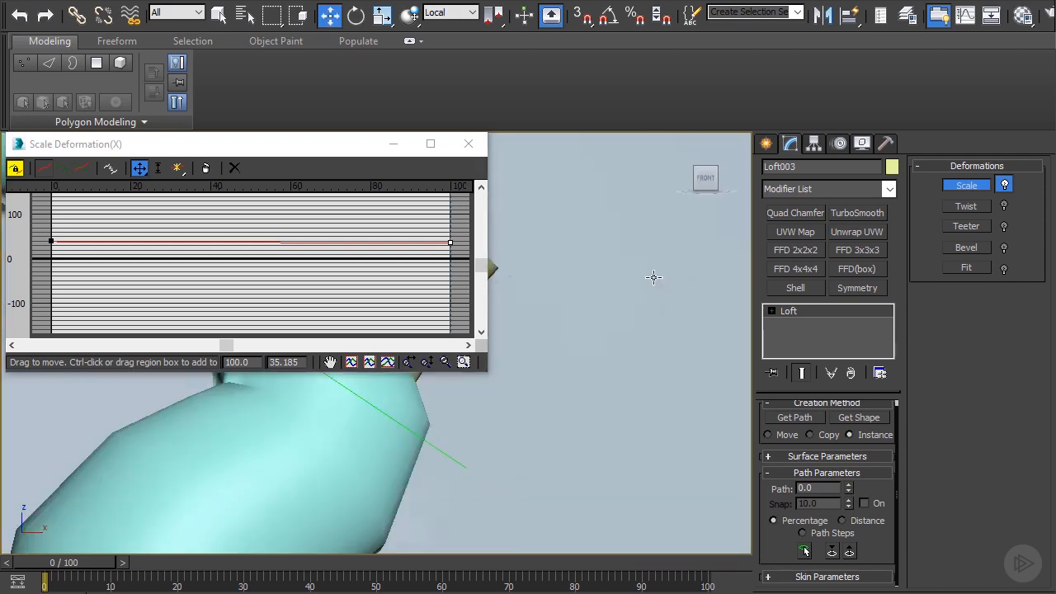
scroll(677, 284, "down", 6)
scroll(662, 274, "up", 5)
left_click_drag(663, 277, 667, 321)
middle_click_drag(666, 321, 698, 311, "alt")
scroll(642, 330, "down", 6)
key("e")
key("w")
key("f")
scroll(601, 325, "up", 6)
middle_click_drag(602, 325, 642, 331)
scroll(615, 293, "up", 3)
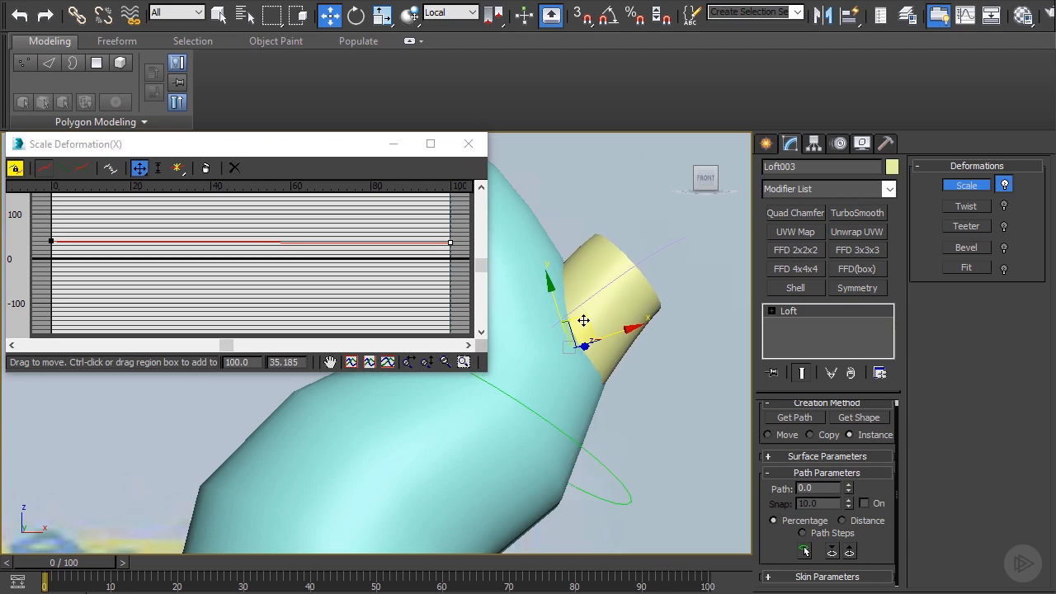
Close the scale curve, examine the trunk, branch and stub from several angles, and select the trunk loft.
scroll(583, 321, "down", 6)
middle_click_drag(583, 320, 636, 360, "alt")
scroll(636, 360, "down", 3)
left_click(636, 358)
left_click_drag(565, 355, 493, 345, "alt")
scroll(492, 345, "up", 3)
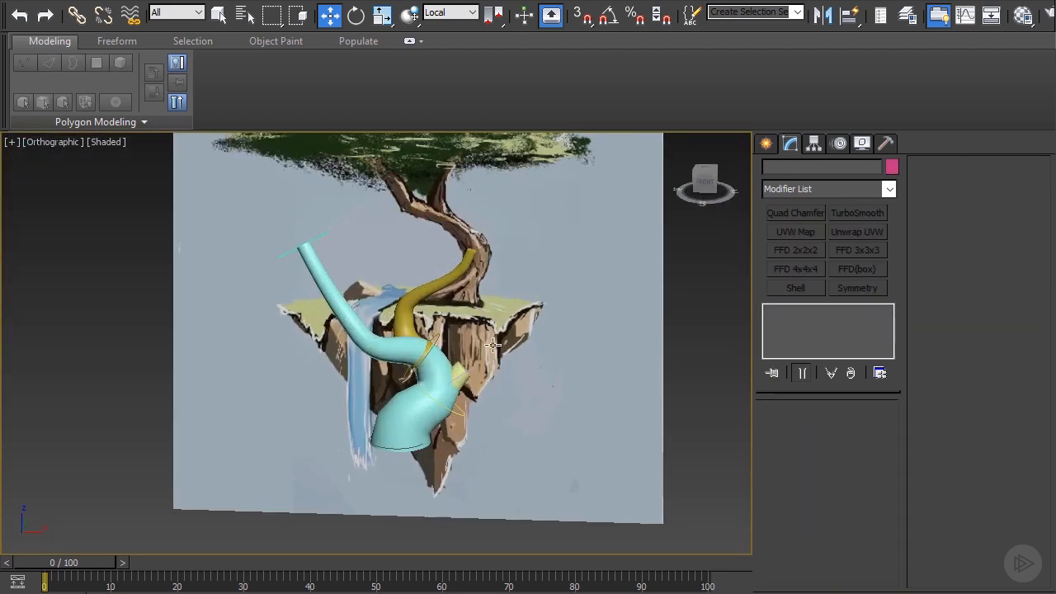
key("f")
key("z")
middle_click_drag(433, 367, 475, 381, "alt")
scroll(376, 302, "up", 3)
left_click(348, 270)
middle_click_drag(330, 240, 445, 363)
scroll(442, 351, "down", 2)
middle_click_drag(441, 351, 415, 355, "alt")
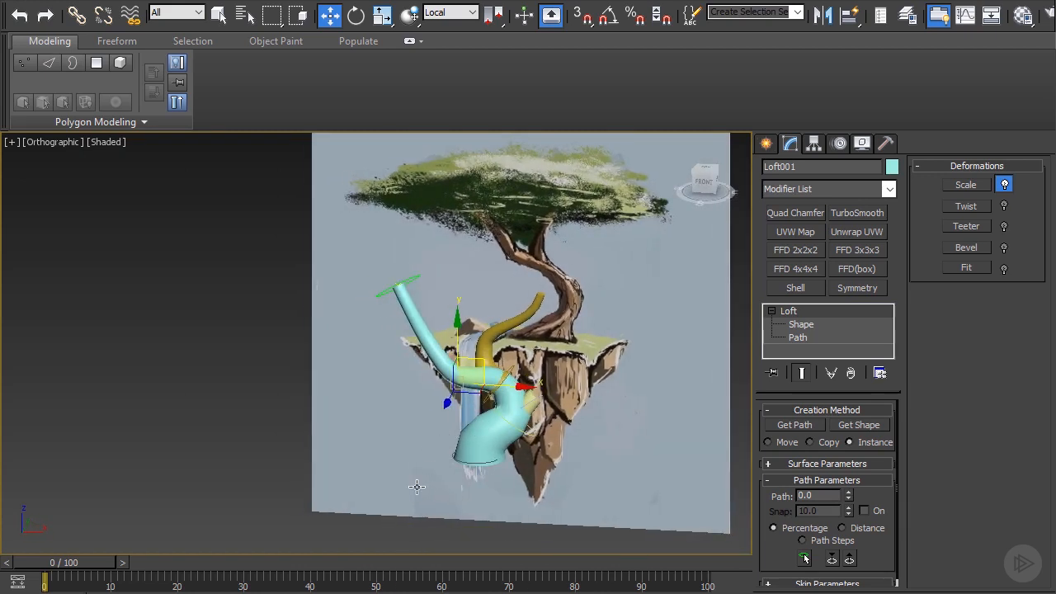